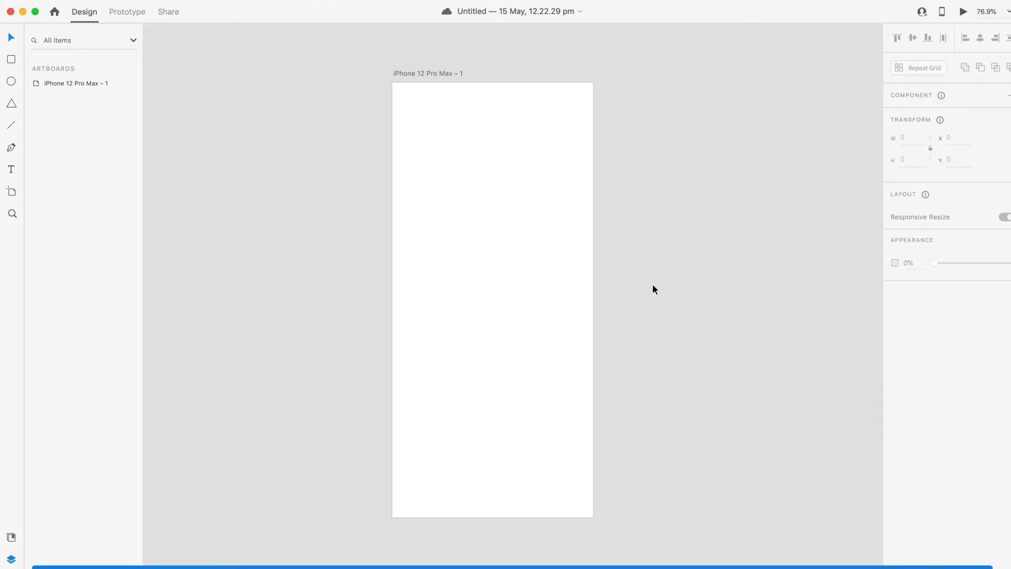
Step: Draw a circle about 184 by 184 px on the artboard and center it horizontally near the artboard's top
click(417, 76)
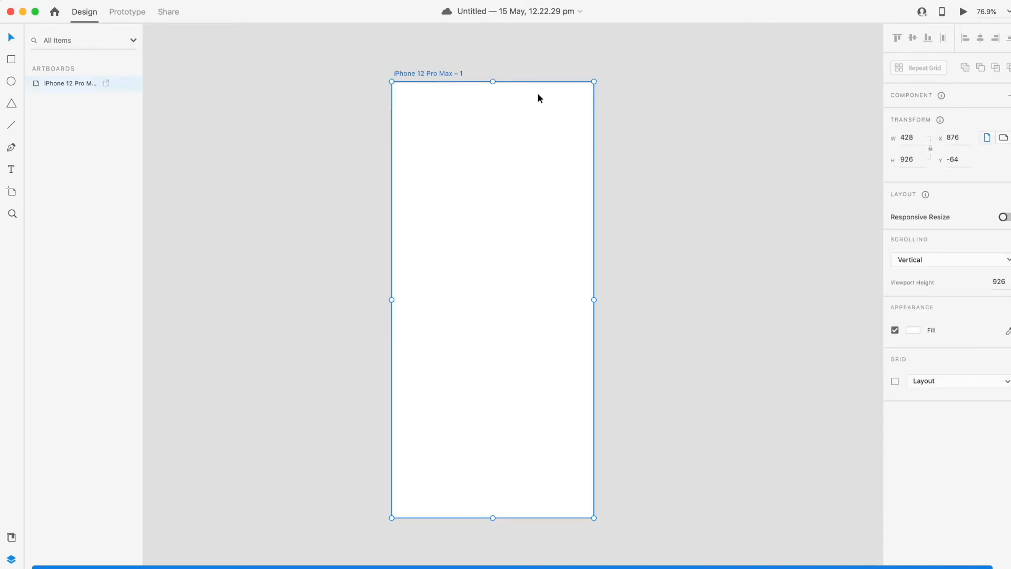
click(11, 82)
mouse_move(439, 124)
mouse_down()
mouse_move(542, 239)
mouse_move(525, 211)
mouse_up()
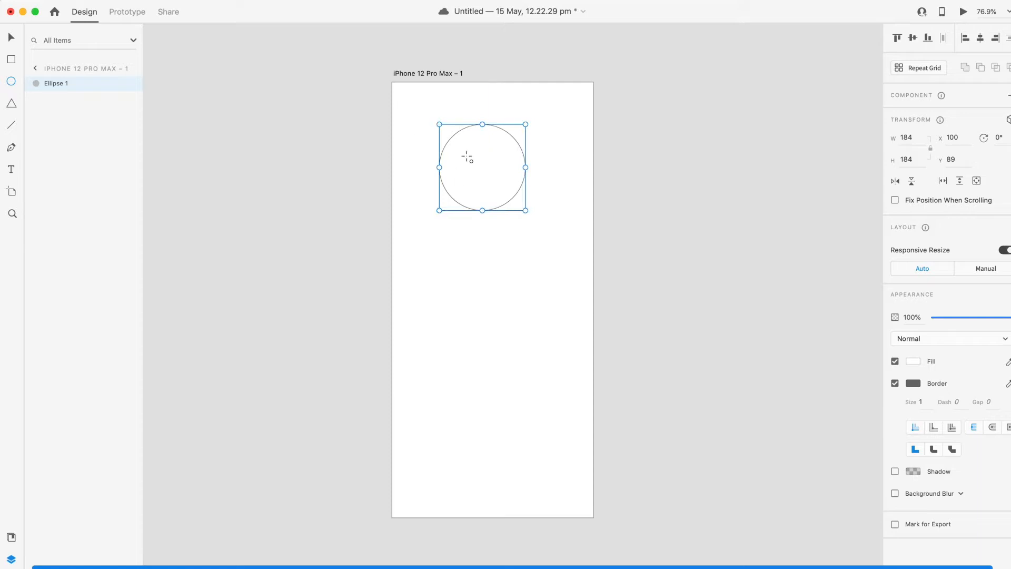
key(v)
drag(481, 182, 491, 173)
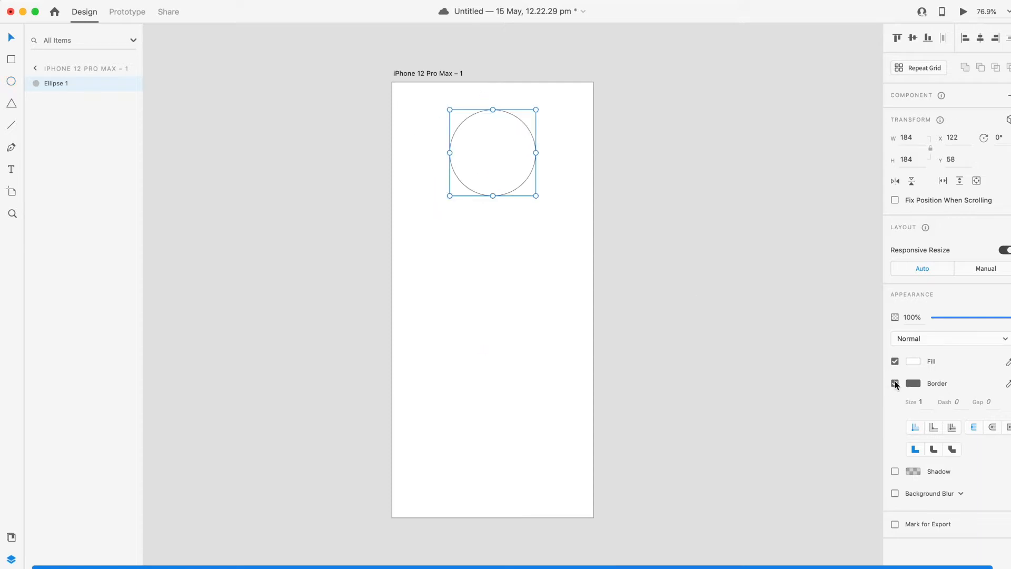
Step: Remove the circle's border and give it a light blue fill, #ACD5FF
click(894, 383)
click(913, 361)
drag(874, 362, 800, 301)
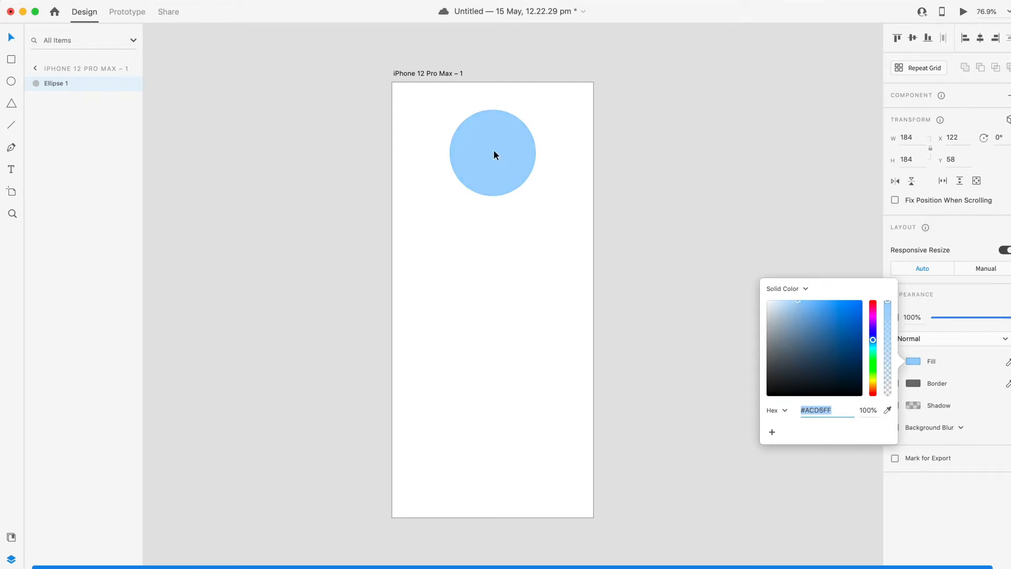
click(525, 158)
Step: Duplicate the iPhone 12 Pro Max – 1 artboard and move the copy's circle straight down to the artboard's middle
scroll(473, 227, down, 5)
click(478, 149)
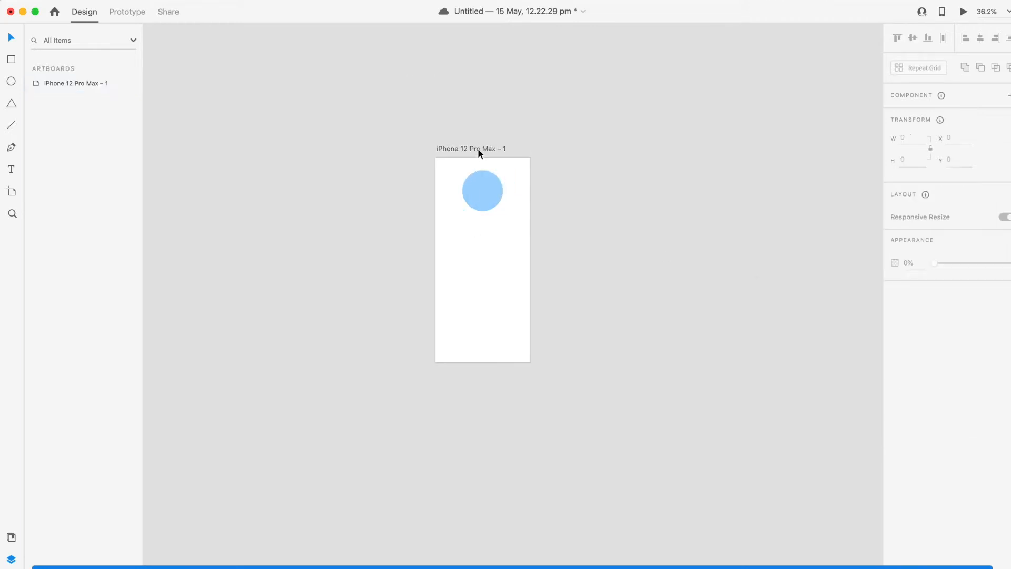
key(super+d)
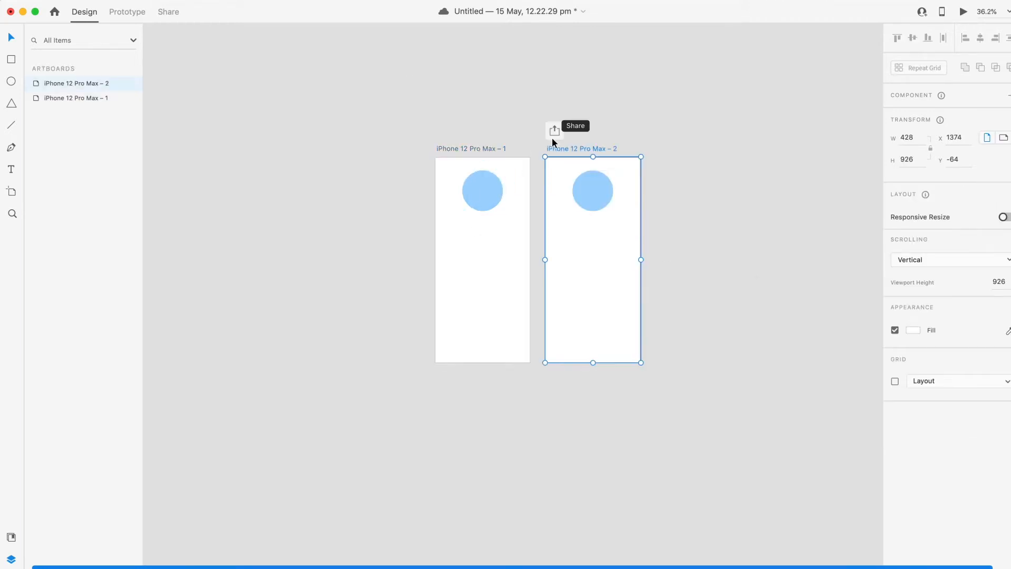
scroll(602, 261, right, 3)
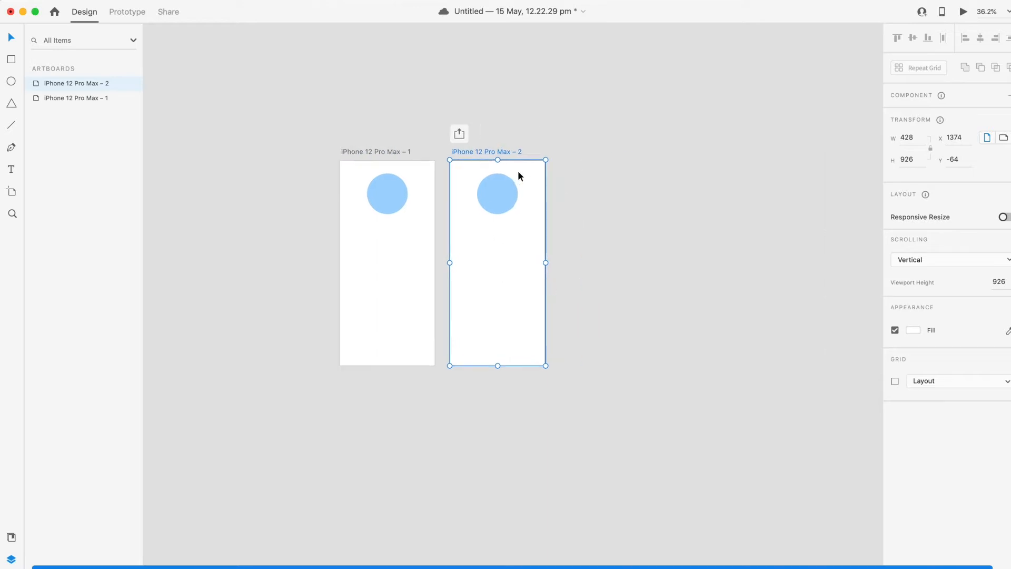
drag(499, 198, 502, 269)
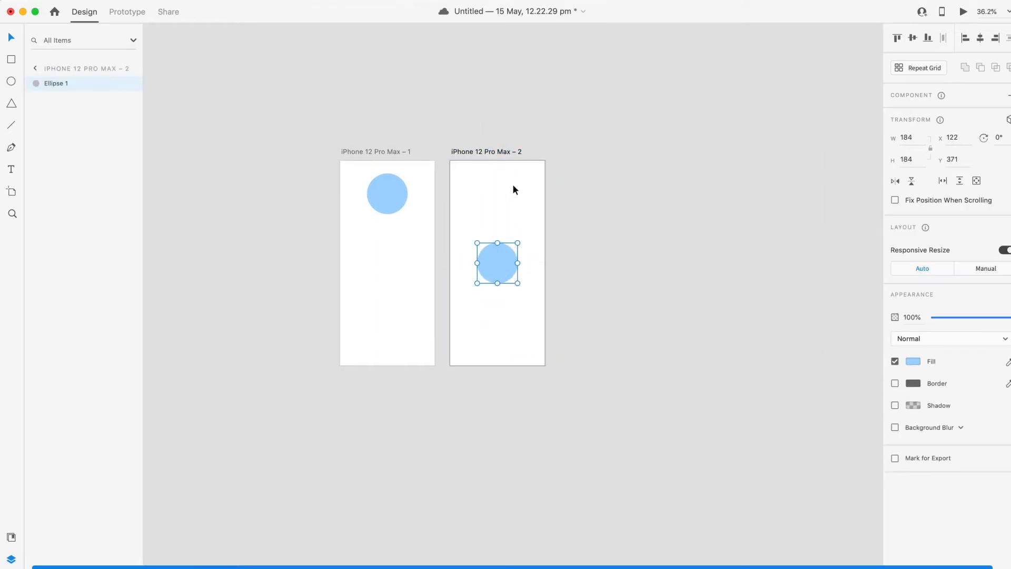
Step: Duplicate the second artboard and move the new copy's circle straight down near the artboard's bottom, at about Y 673
click(521, 152)
key(super+d)
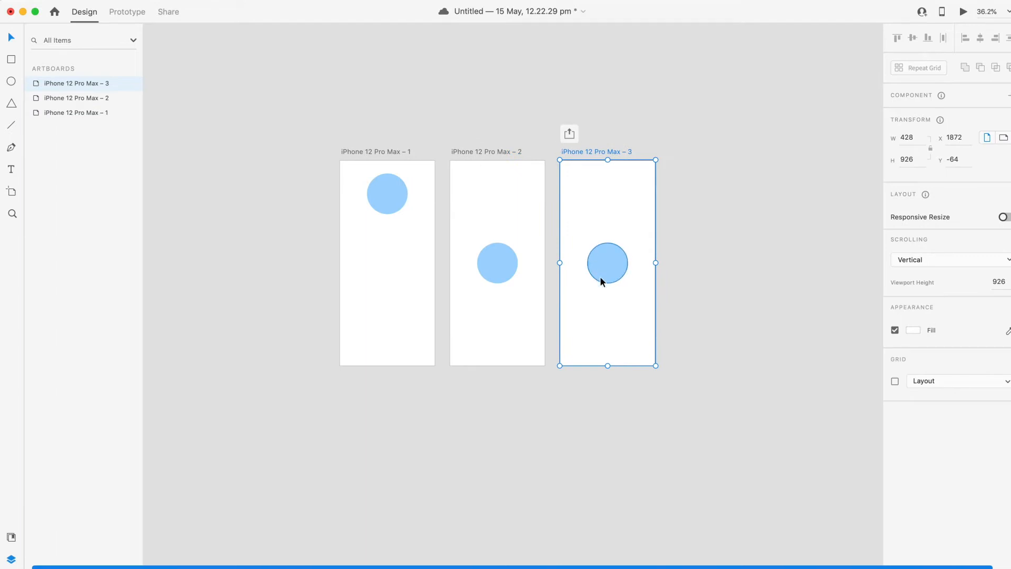
drag(602, 281, 608, 333)
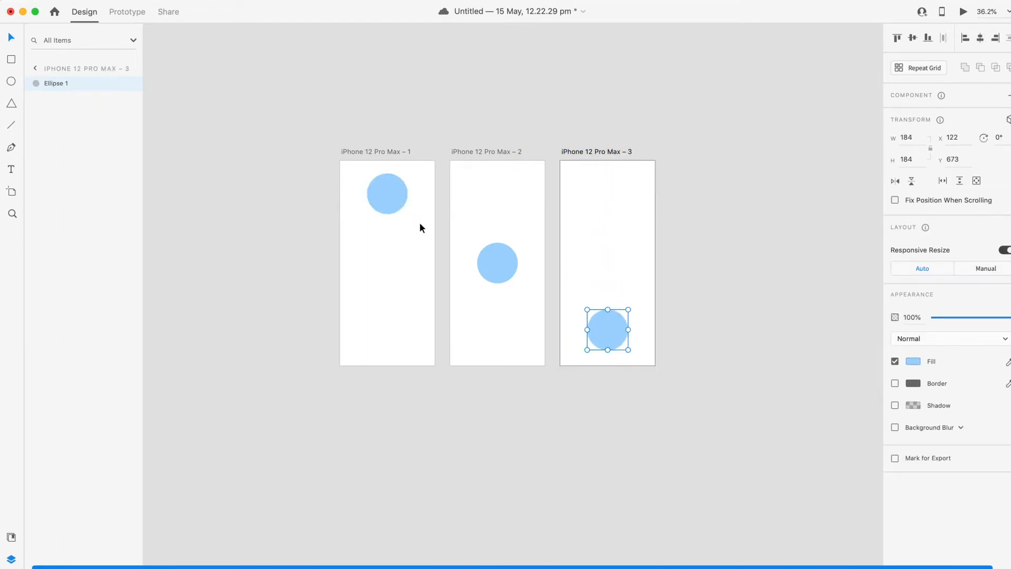
Step: Switch to prototyping and link the first artboard's circle to iPhone 12 Pro Max – 2 with a Tap trigger and Auto-Animate
click(387, 193)
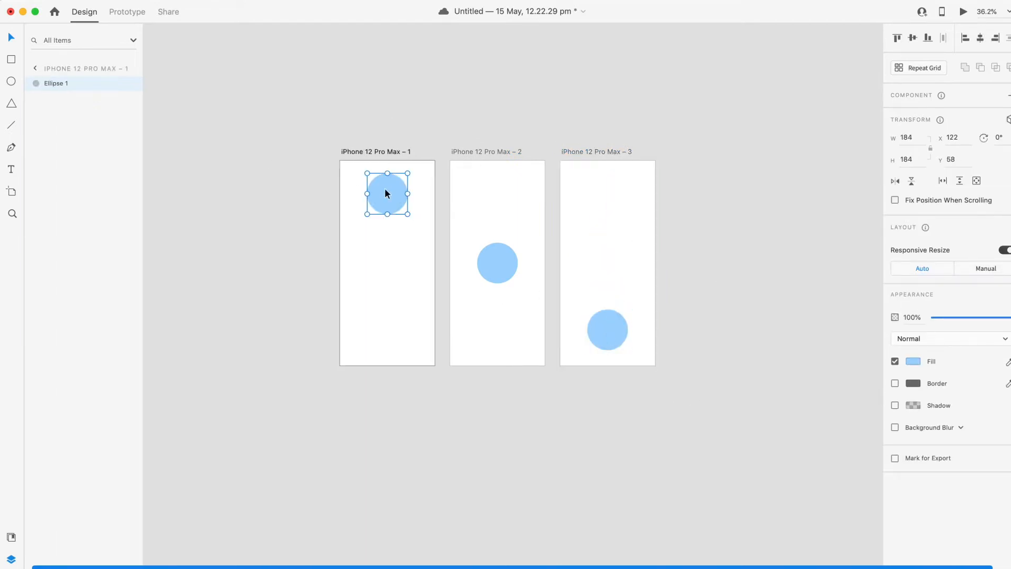
click(136, 11)
drag(407, 193, 500, 273)
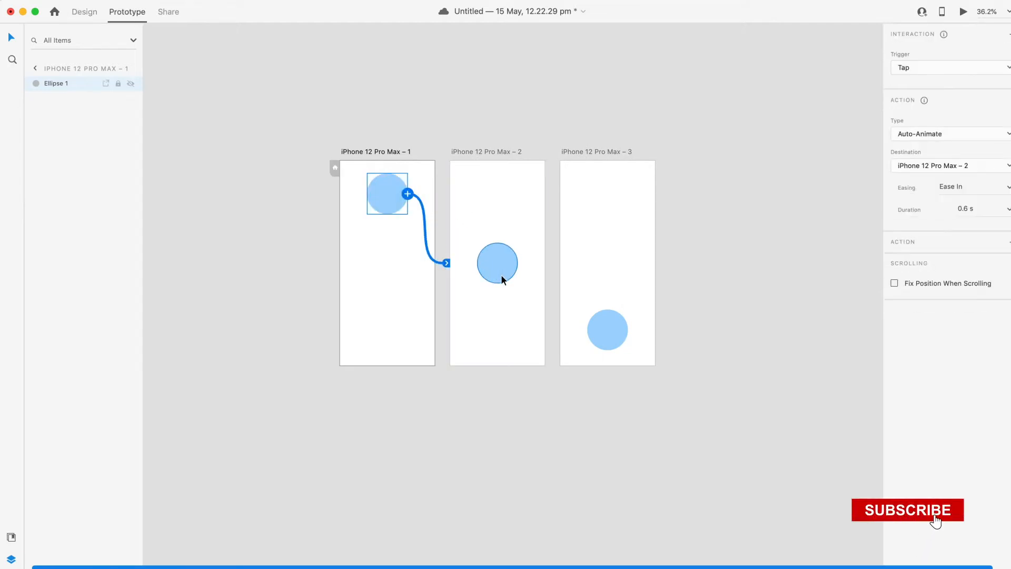
click(919, 68)
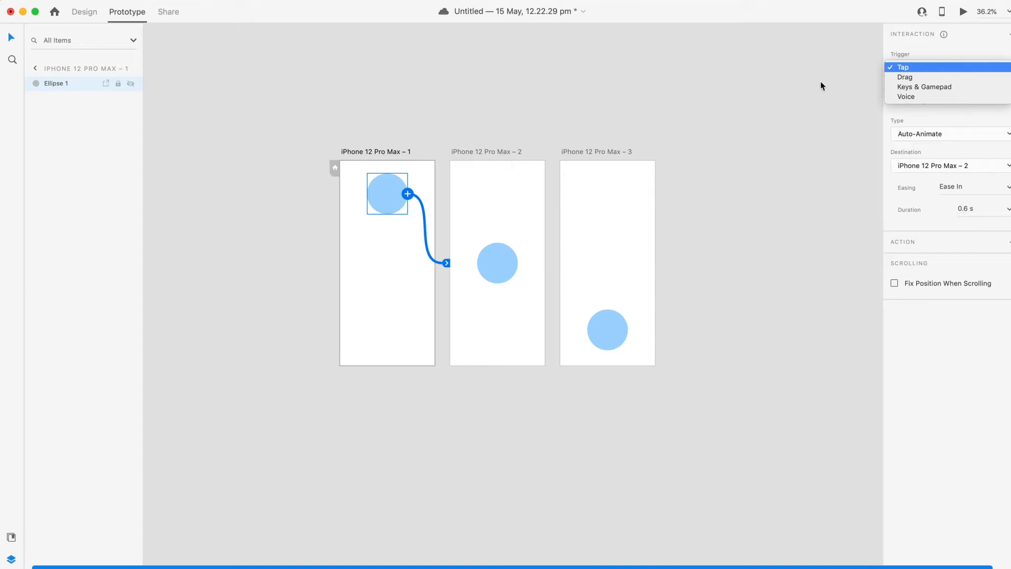
click(904, 68)
click(942, 138)
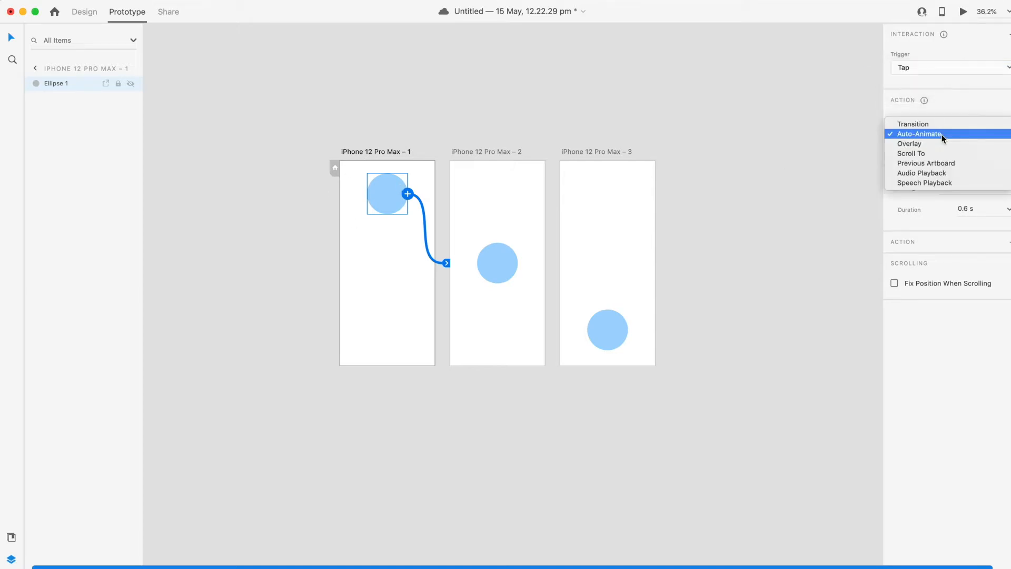
click(913, 136)
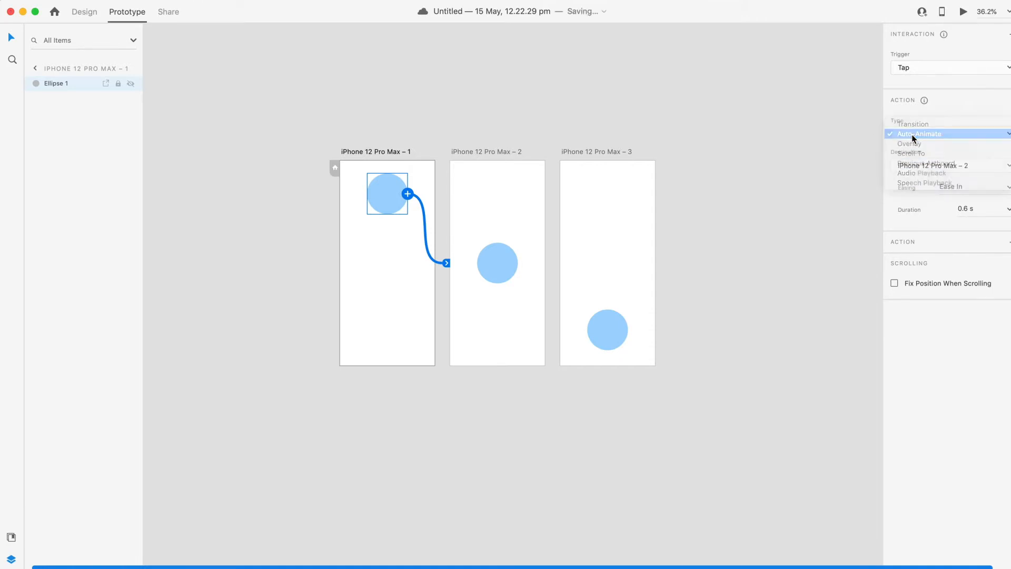
Step: Set the easing of the first circle's interaction to Bounce
click(1008, 188)
click(1008, 188)
click(1008, 188)
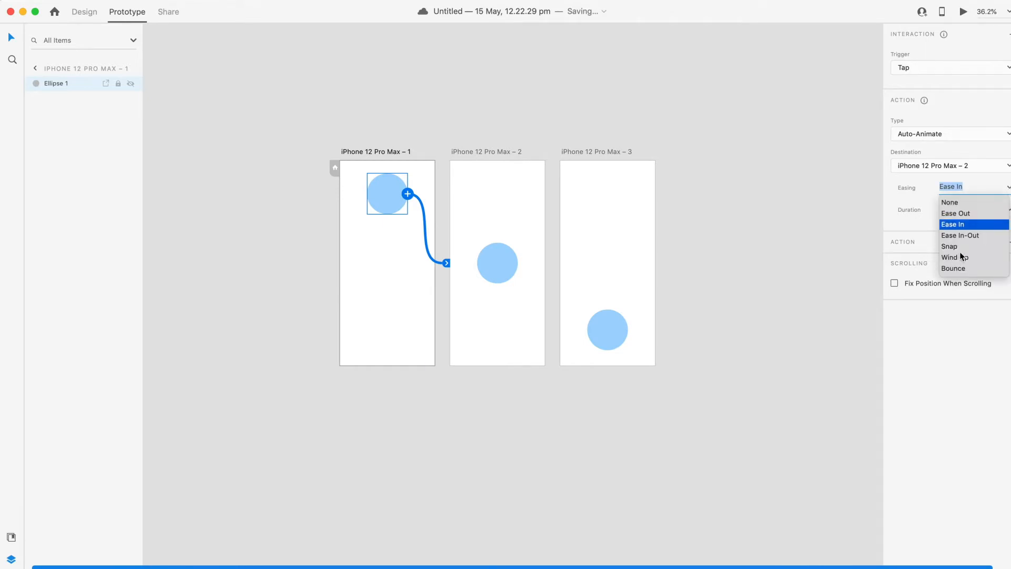
click(957, 270)
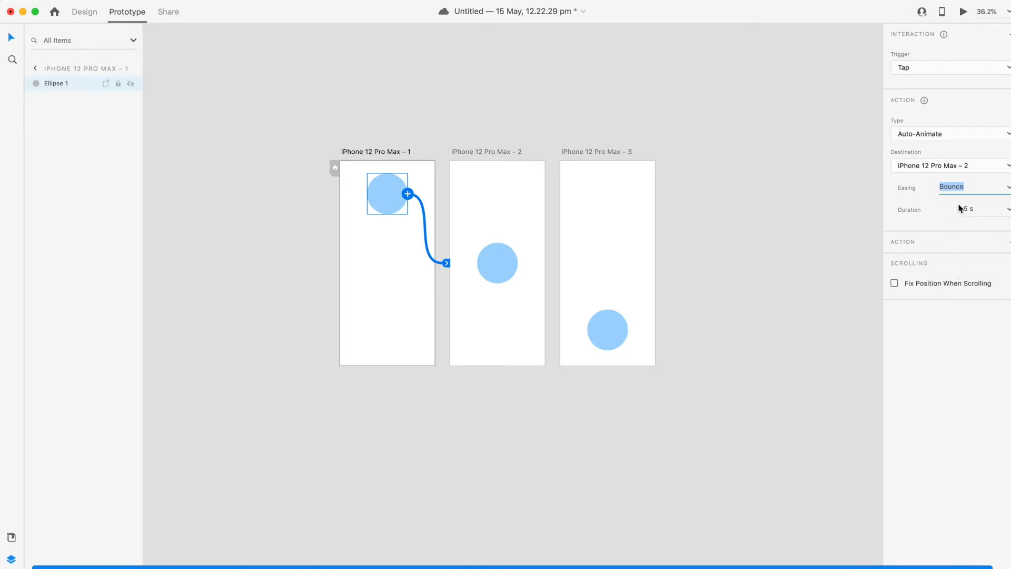
Step: Link the second artboard's circle to iPhone 12 Pro Max – 3 and set the interaction's easing to Snap
click(503, 280)
drag(518, 263, 659, 352)
drag(518, 262, 628, 302)
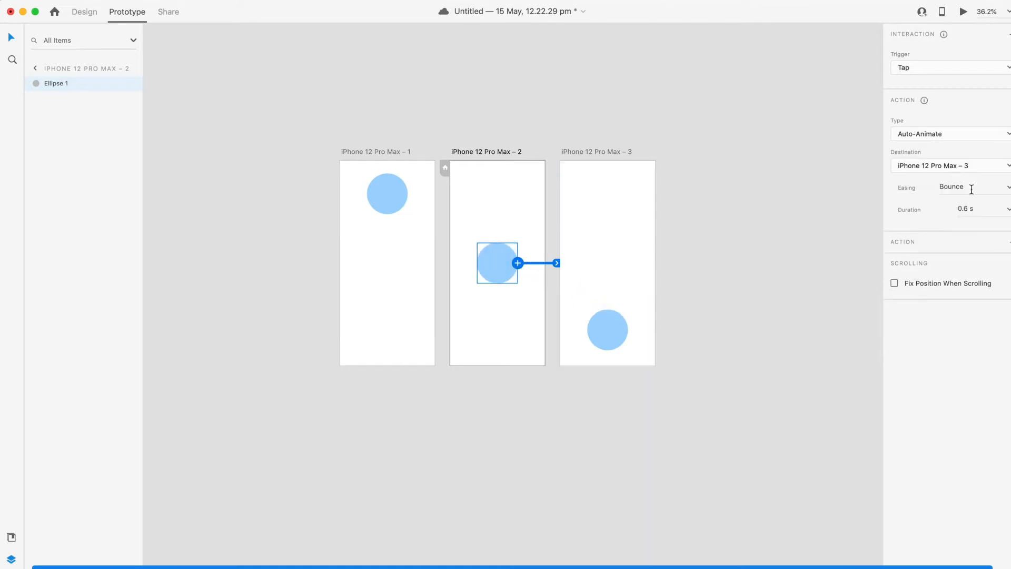
click(1009, 189)
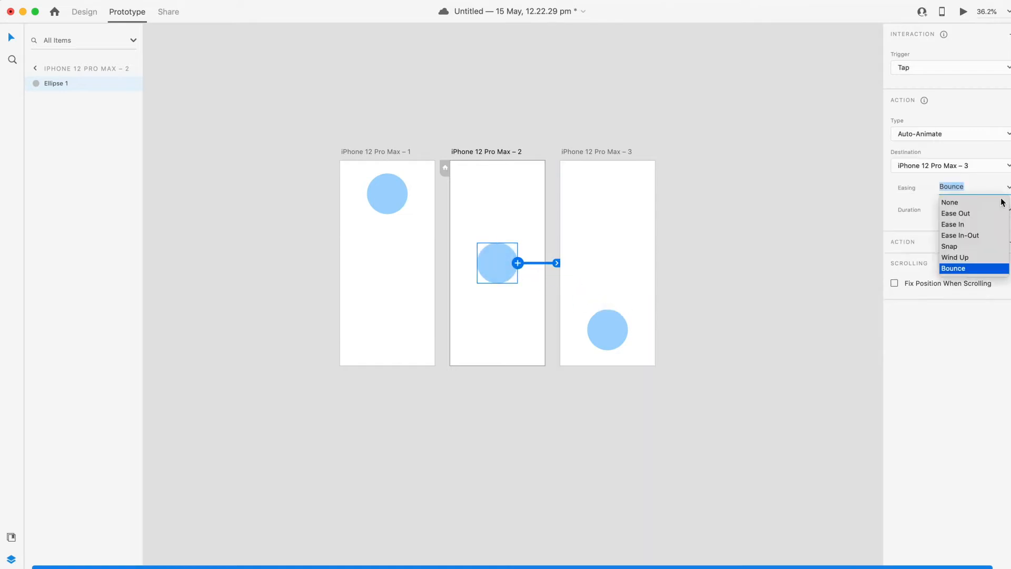
click(950, 247)
Step: Link the third artboard's circle back to iPhone 12 Pro Max – 1 and set the interaction's easing to Wind Up
click(612, 340)
drag(627, 329, 350, 219)
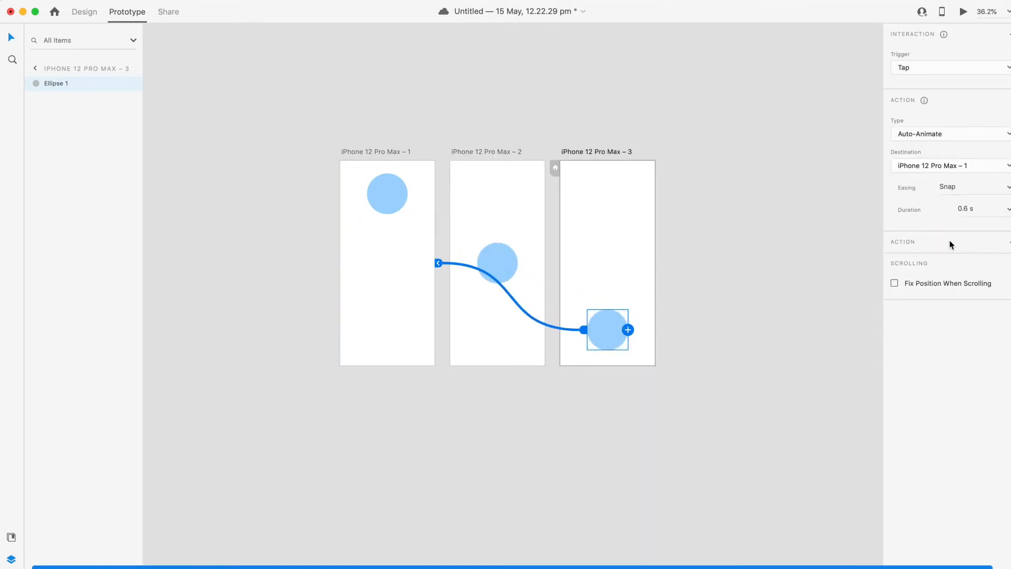
click(1007, 190)
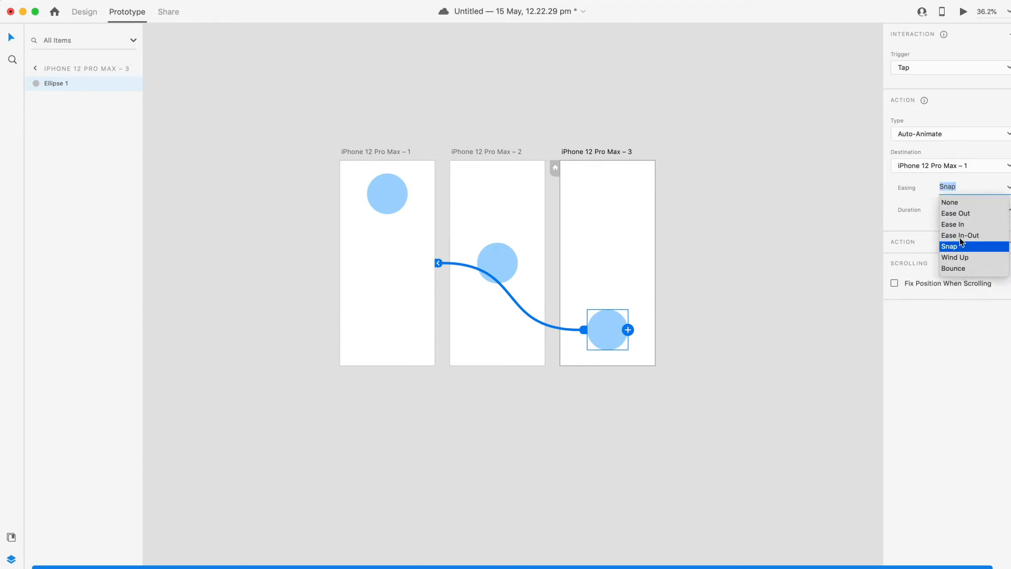
click(955, 258)
Step: Preview the prototype from the first artboard, play all three circle transitions by tapping the circle, and close the preview
click(367, 153)
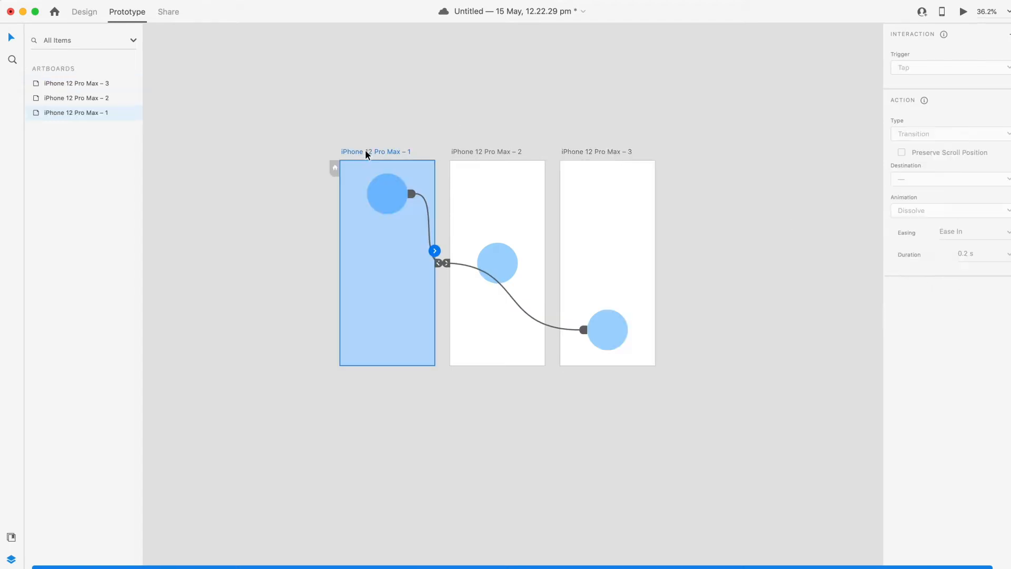
click(963, 12)
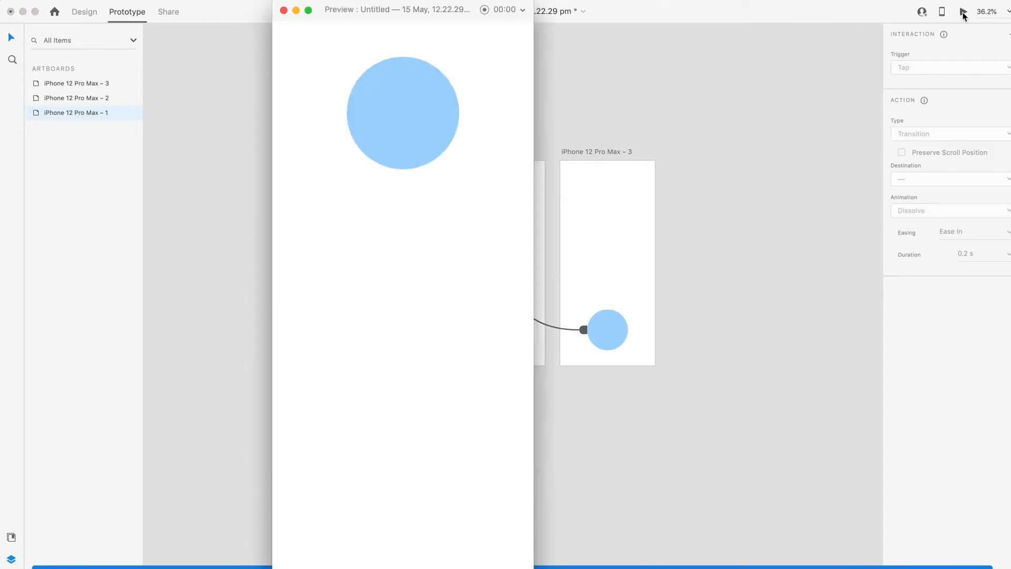
click(399, 139)
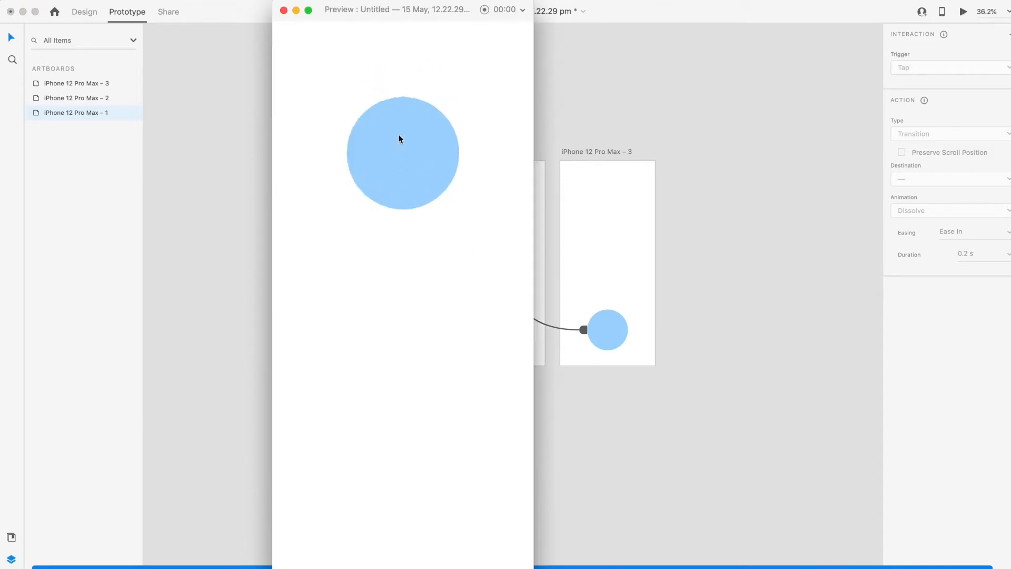
click(402, 325)
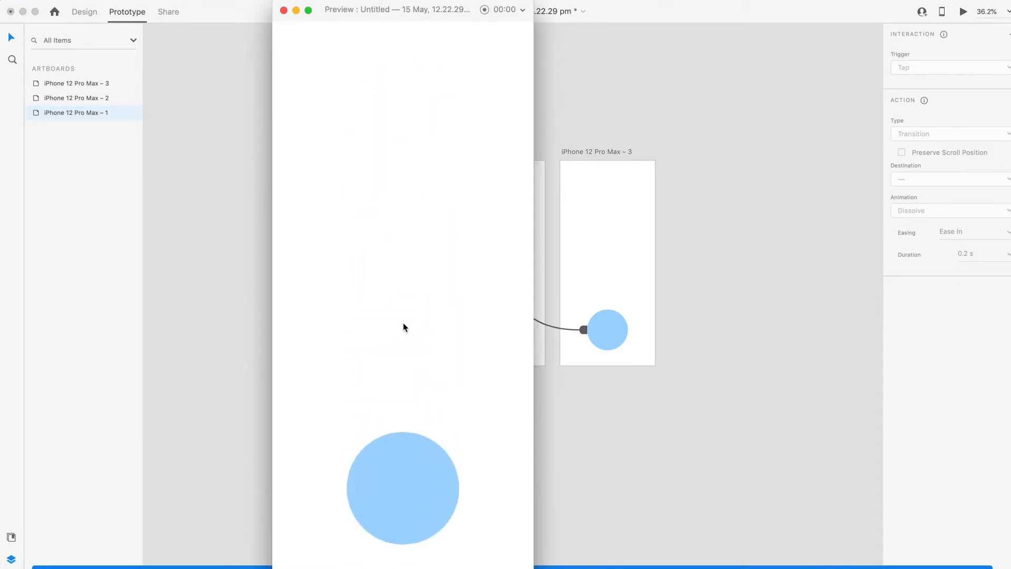
click(398, 485)
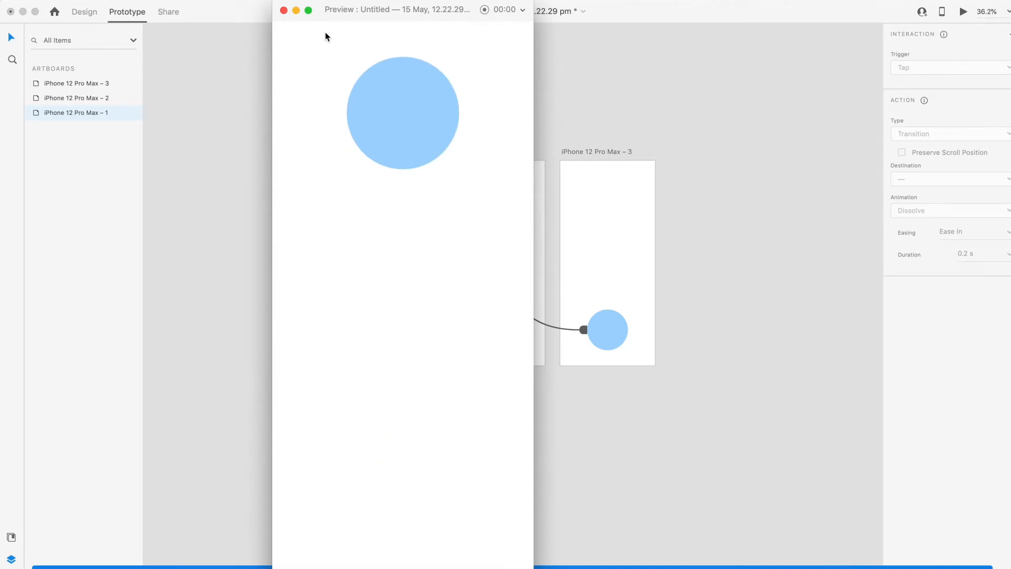
click(284, 10)
Step: Delete the second and third artboards and clear the circle from the first artboard
click(311, 211)
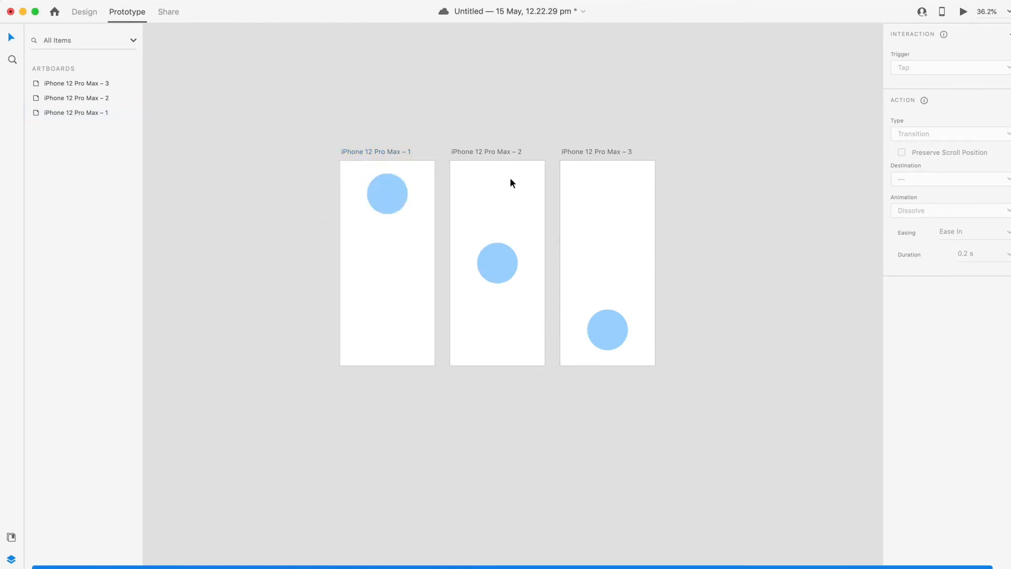
click(473, 154)
key(Delete)
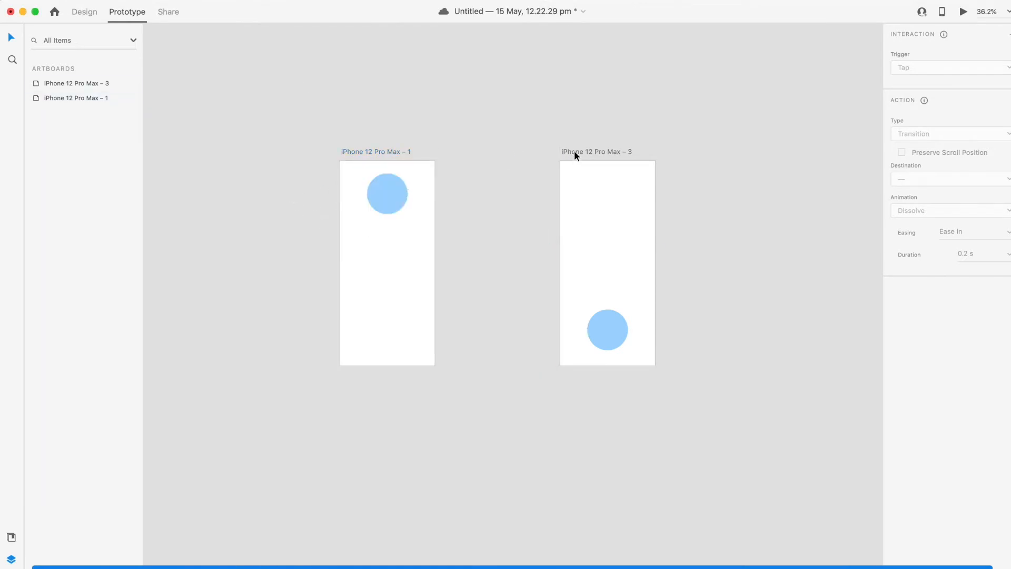
click(574, 151)
key(Delete)
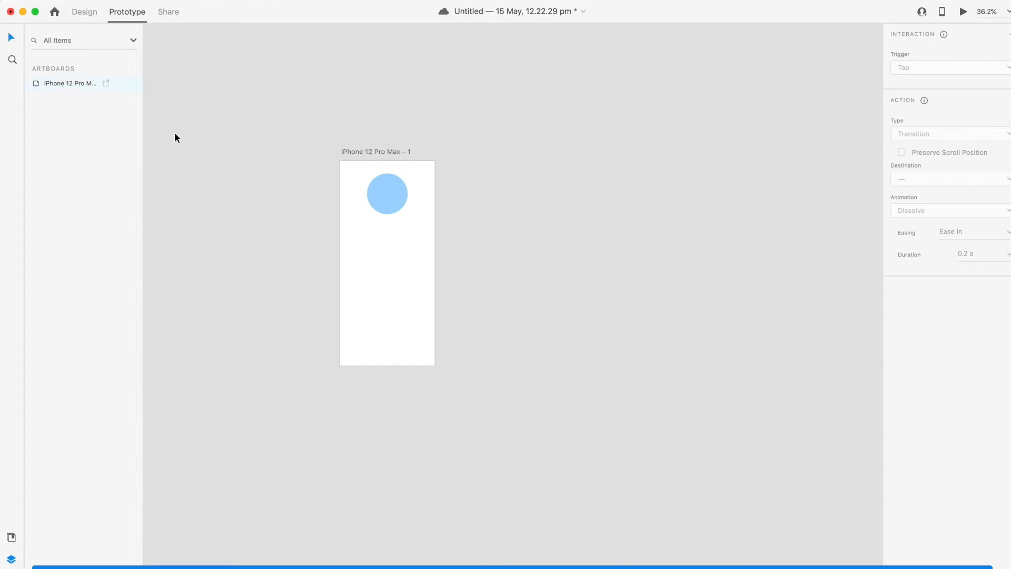
drag(241, 174, 553, 270)
key(Delete)
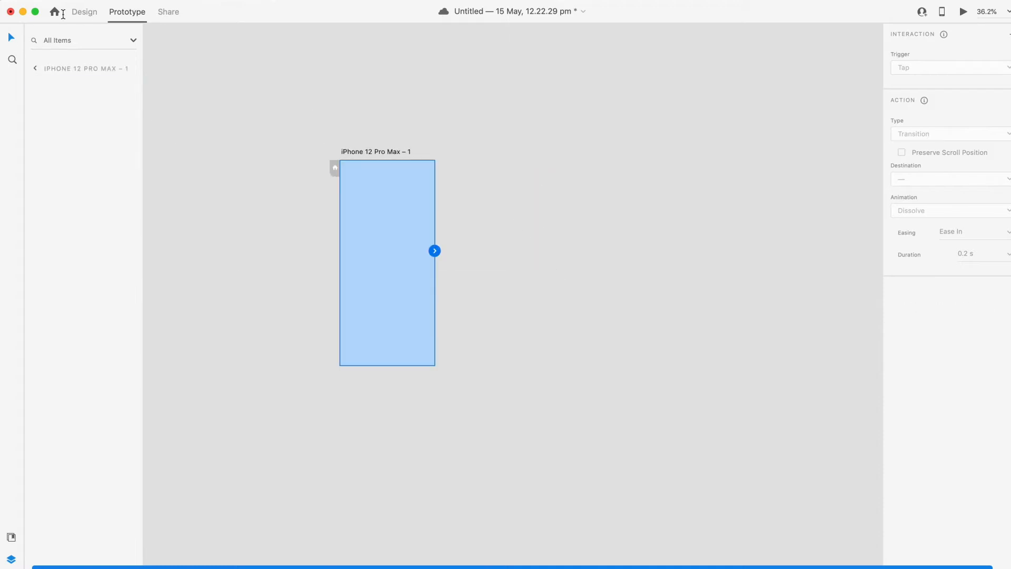
Step: Return to design mode, reposition the empty artboard and set its fill to dark navy, #0D2B45
click(84, 12)
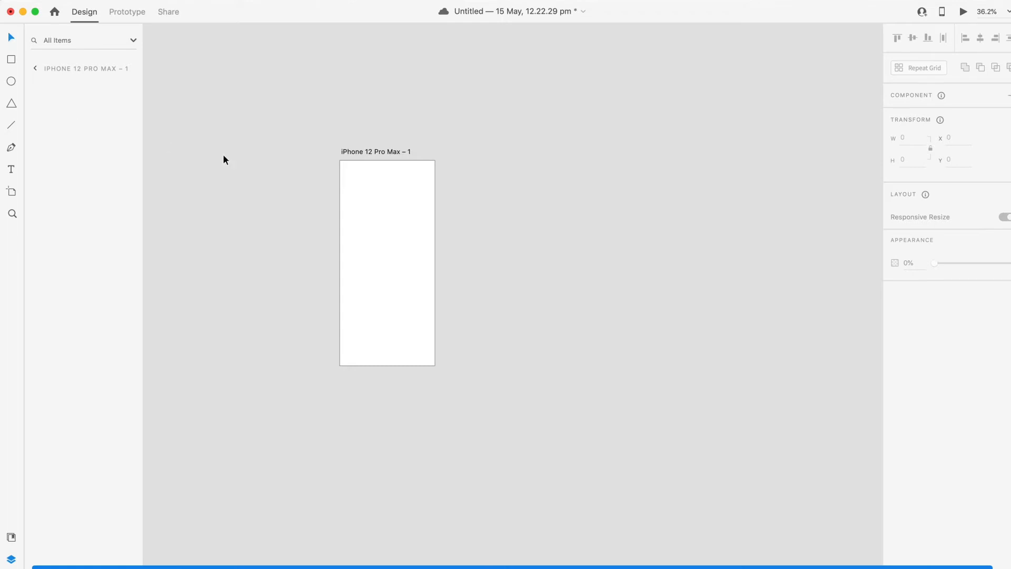
drag(369, 152, 437, 165)
scroll(446, 216, up, 5)
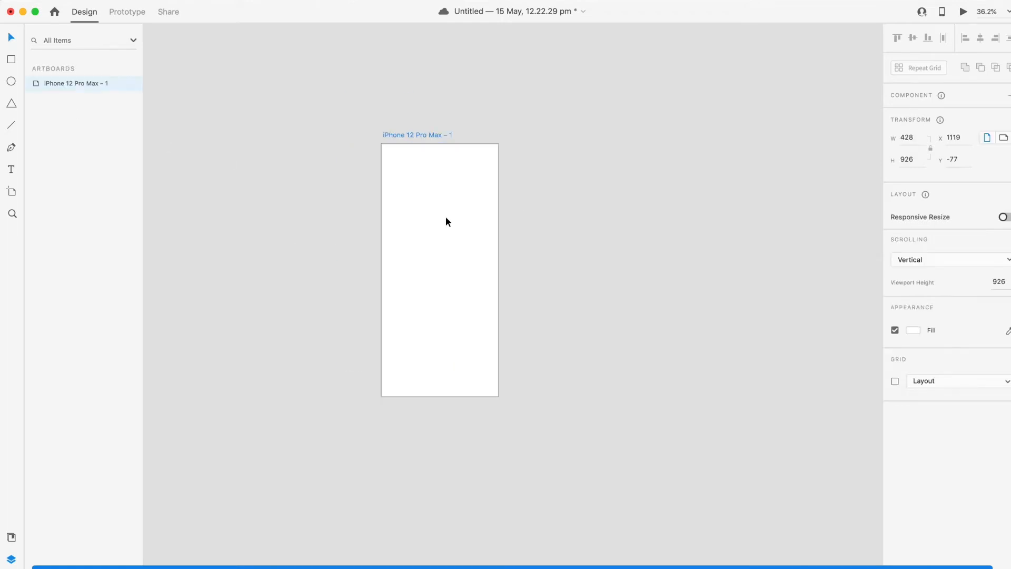
scroll(446, 221, down, 3)
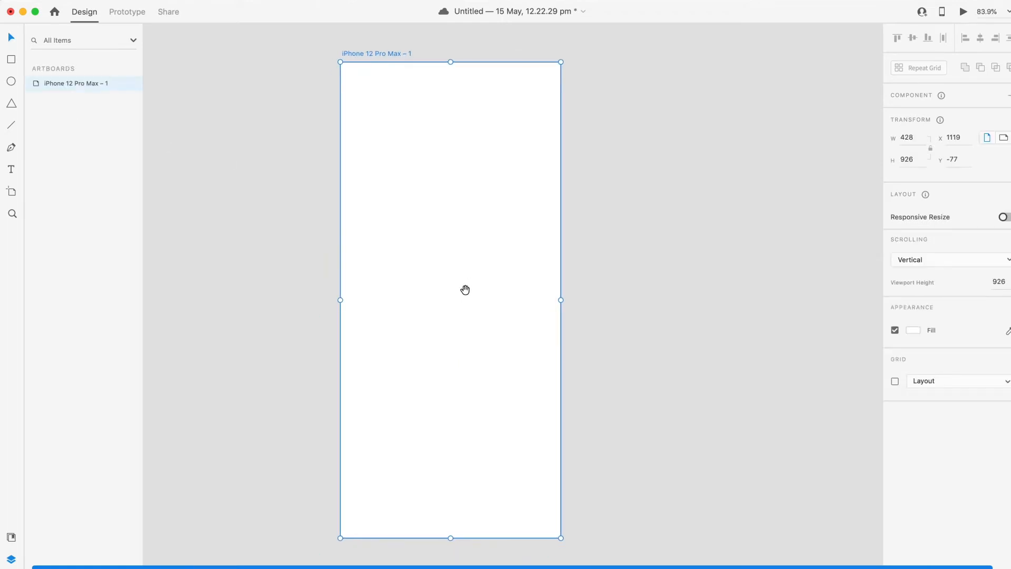
click(913, 330)
drag(873, 342, 843, 341)
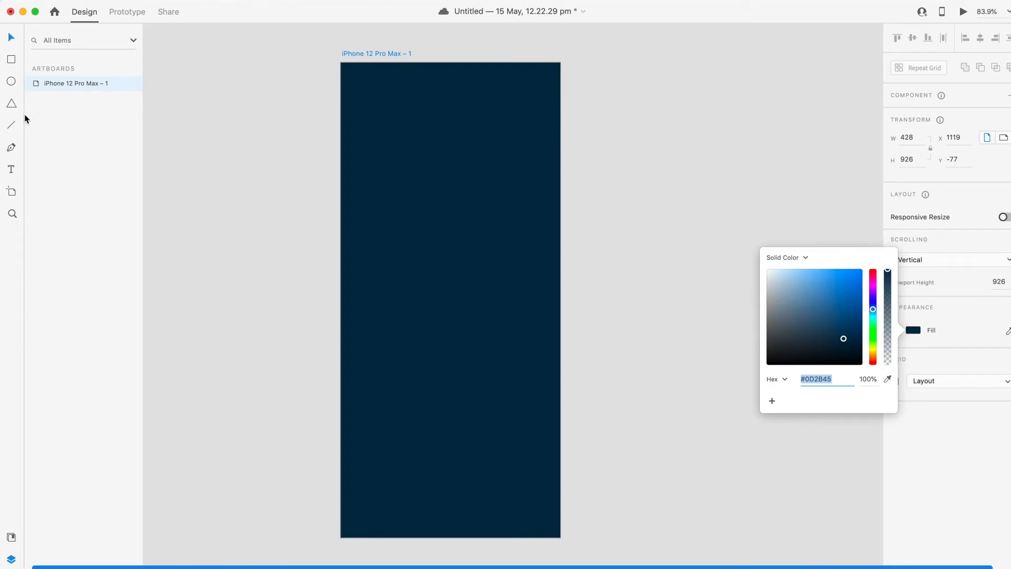
Step: Draw a rectangle about 230 by 63 px, centered horizontally near the middle of the navy artboard
click(11, 59)
mouse_move(399, 243)
mouse_down()
mouse_move(517, 274)
mouse_move(464, 294)
mouse_up()
key(v)
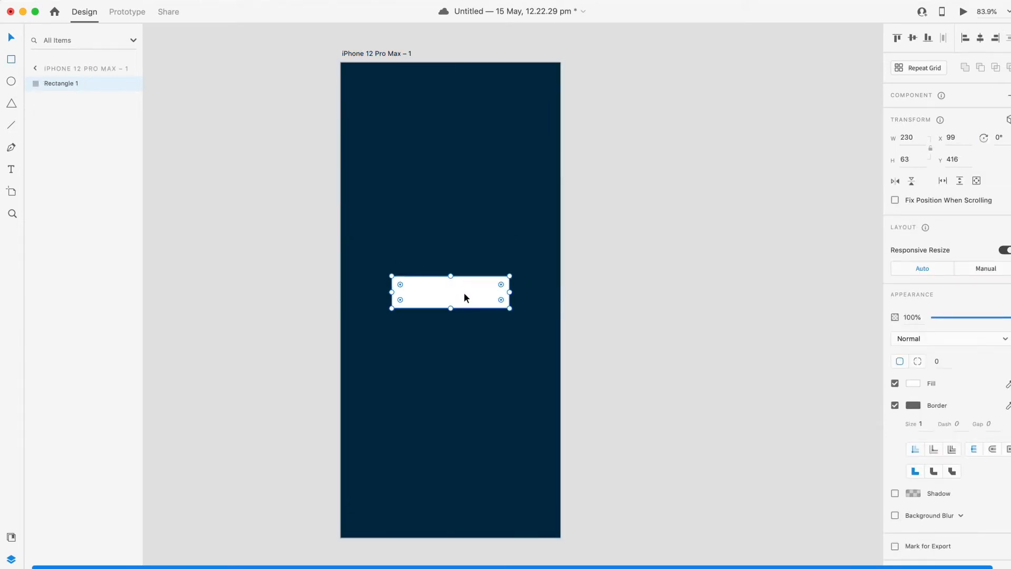
Step: Fill the rectangle on the navy artboard with bright cyan-blue and remove its border
click(907, 383)
drag(874, 369, 851, 340)
click(791, 235)
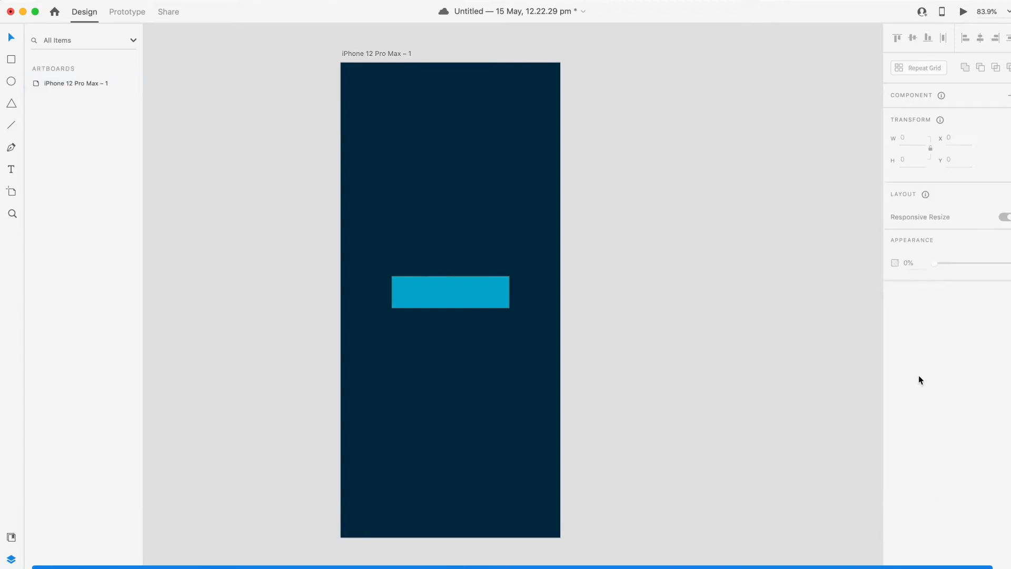
click(509, 292)
click(895, 406)
click(726, 356)
Step: Add a text column with the digits 1 to 5 on separate lines, starting inside the blue rectangle
scroll(615, 322, down, 2)
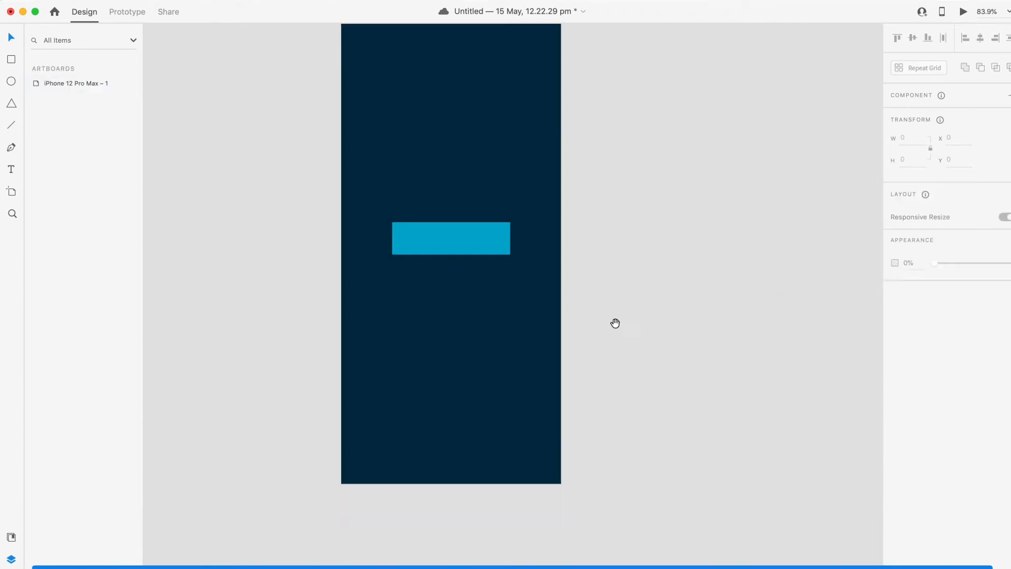
click(11, 169)
click(410, 235)
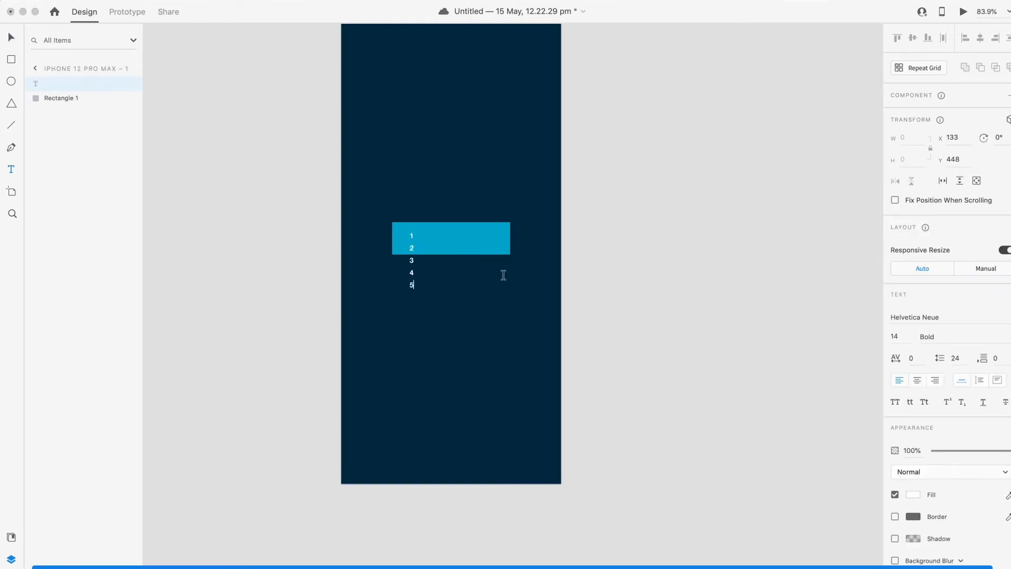
click(11, 37)
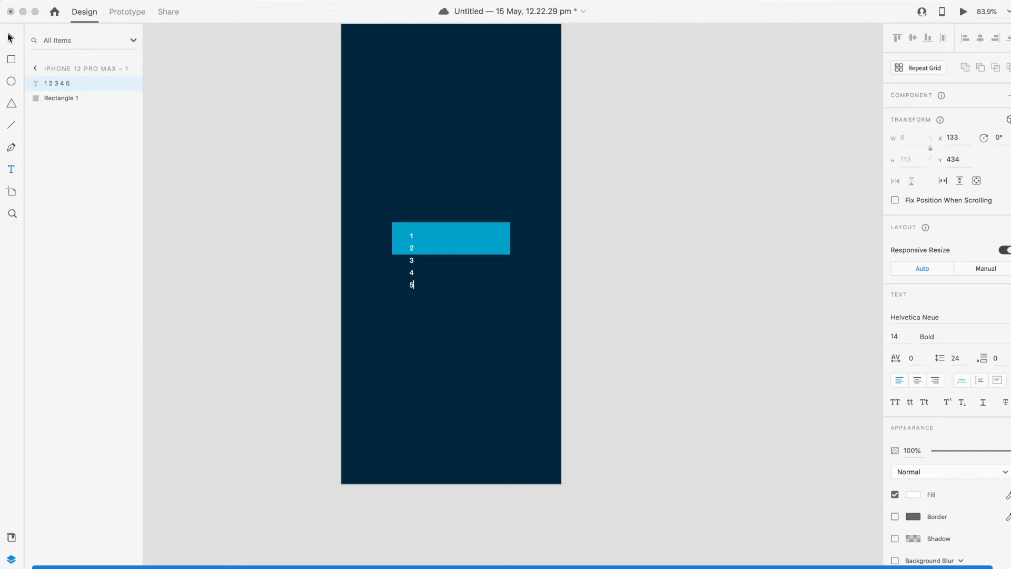
Step: Set the digit column's font size to 20, nudge it within the blue rectangle, and increase the size to 26
double_click(900, 337)
text(20)
key(Return)
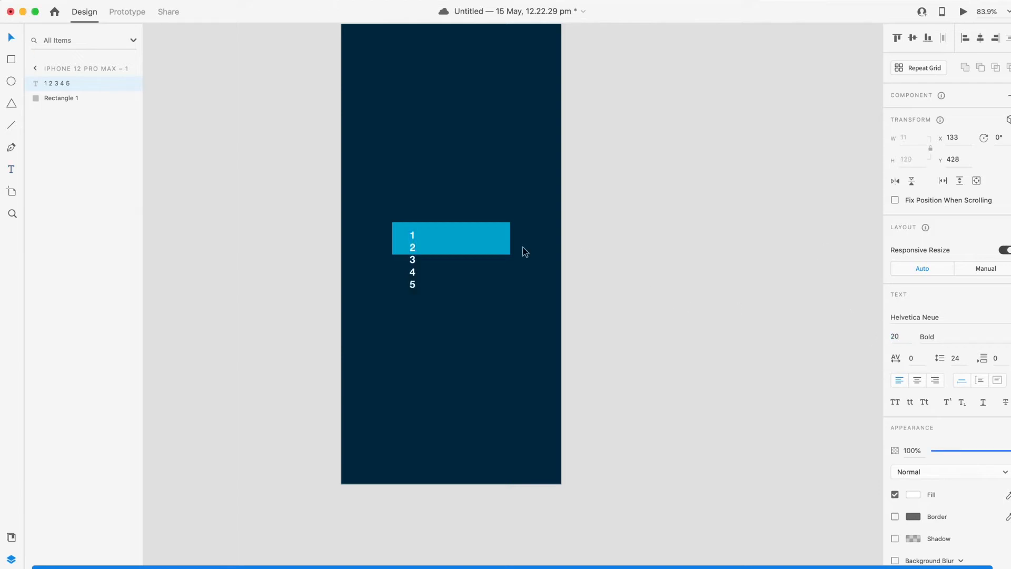
drag(412, 283, 417, 288)
double_click(906, 338)
text(26)
key(Return)
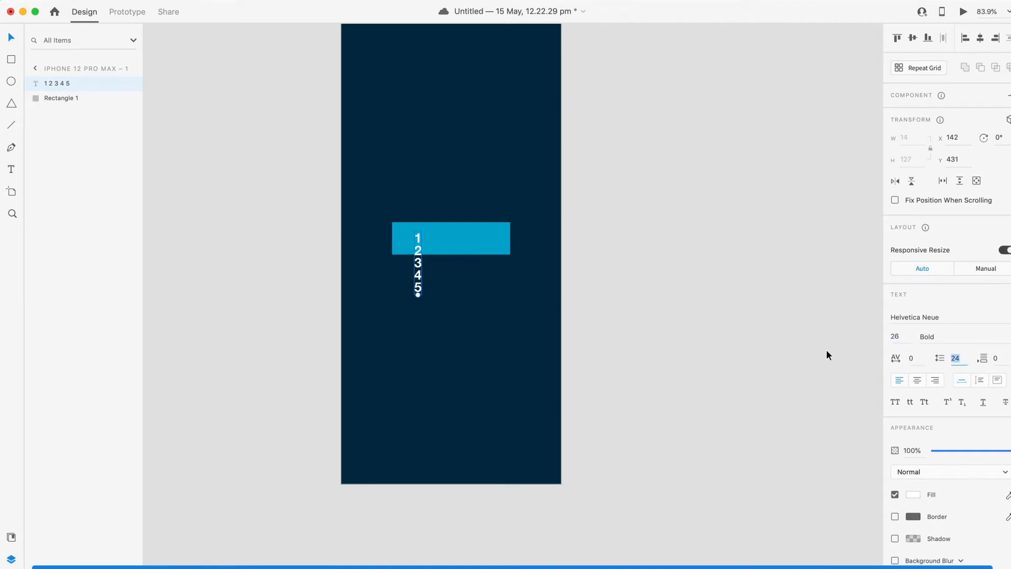
Step: Increase the digit column's line spacing to 50 and then 60 so only the 1 lies in the rectangle
double_click(946, 359)
text(50)
key(Return)
click(962, 363)
text(60)
key(Return)
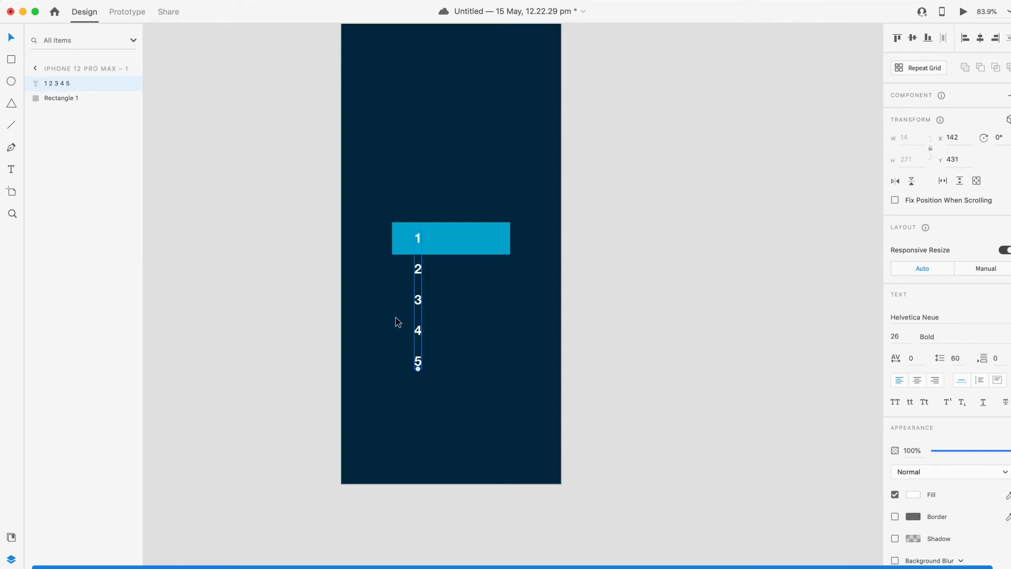
Step: Duplicate the digit column three times and space the copies evenly to make four aligned columns across the blue rectangle
scroll(413, 295, up, 5)
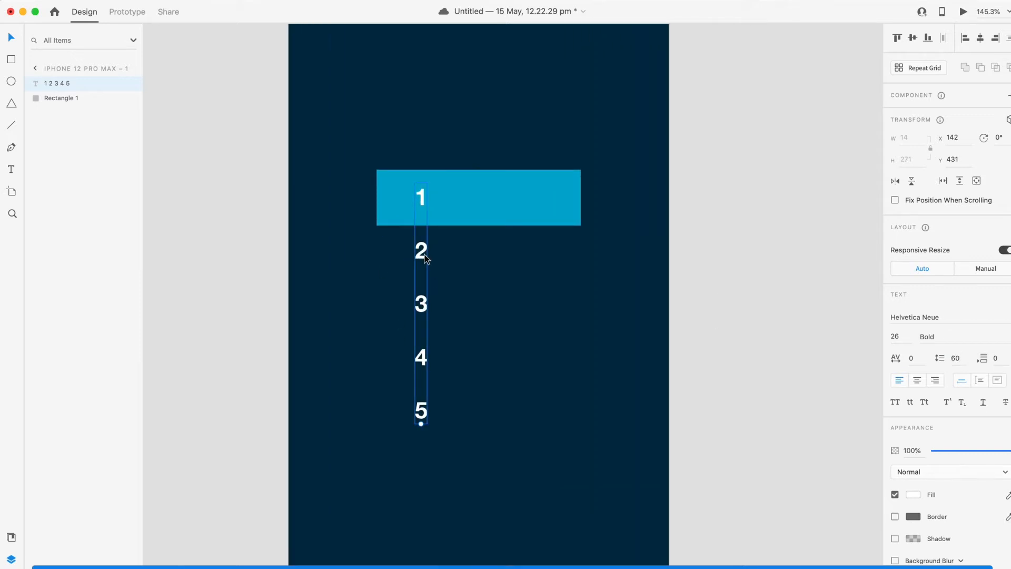
key(super+d)
drag(423, 261, 513, 267)
key(super+d)
key(super+d)
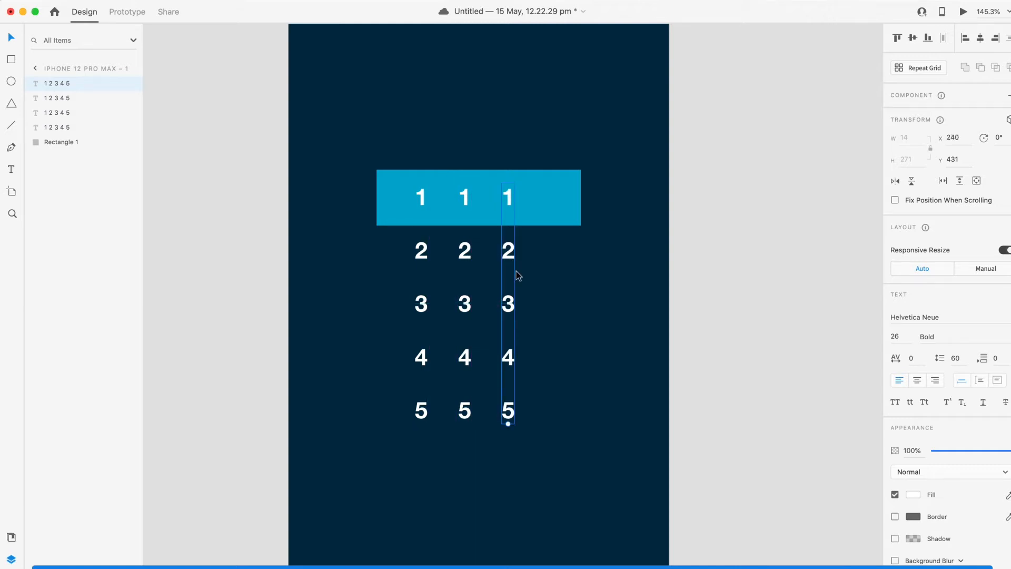
drag(509, 311, 553, 316)
shift+click(505, 319)
shift+click(466, 315)
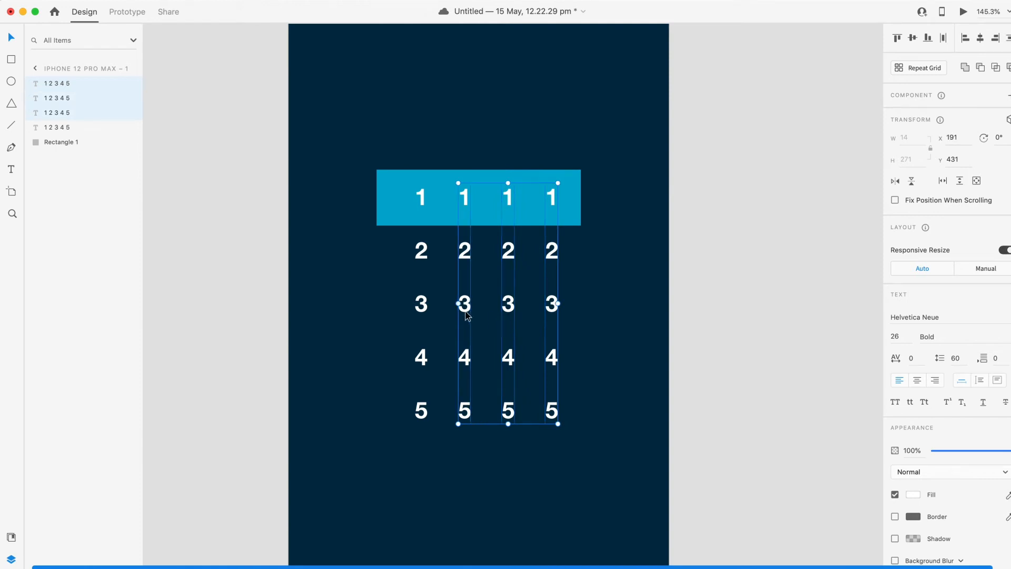
shift+click(422, 310)
click(672, 322)
Step: Group the four digit columns and center the group horizontally on the blue rectangle
click(556, 310)
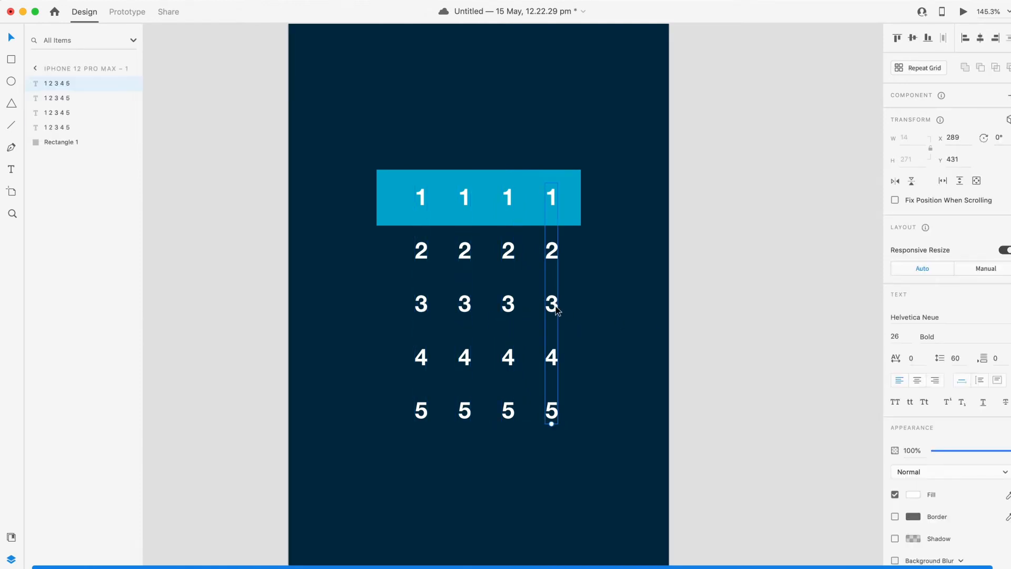
shift+click(509, 316)
shift+click(465, 312)
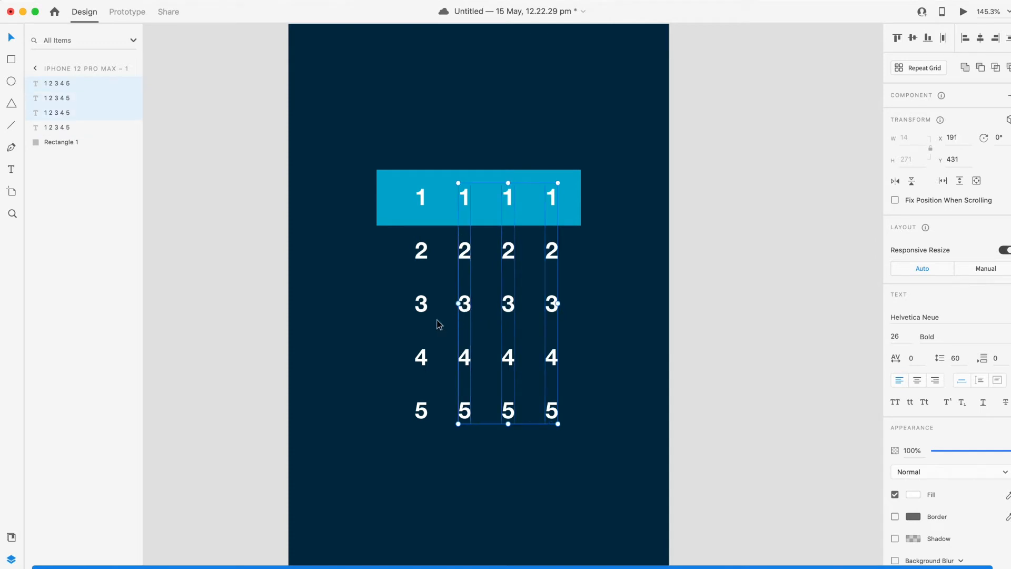
shift+click(417, 305)
key(super+g)
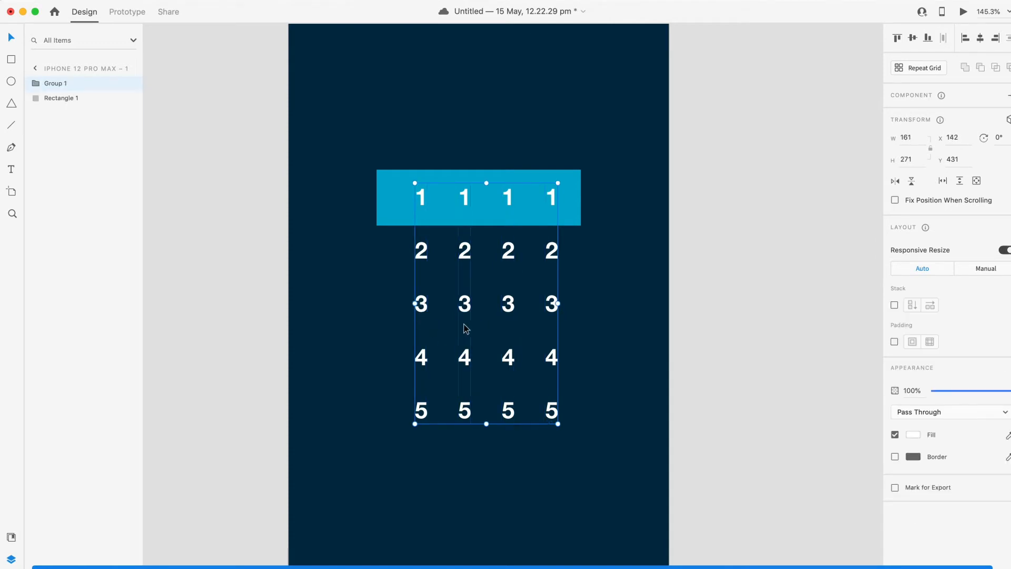
drag(468, 312, 420, 239)
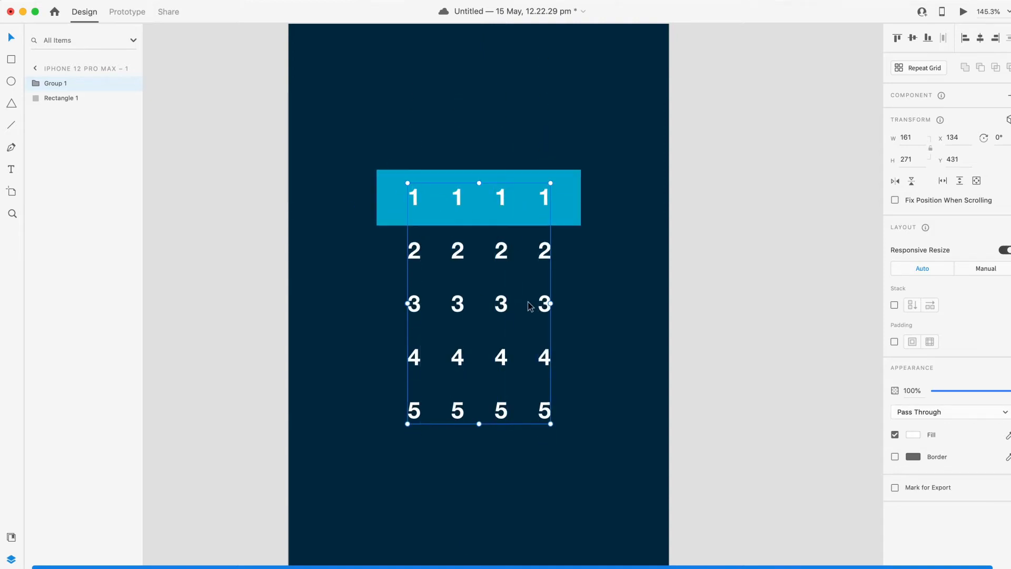
click(803, 323)
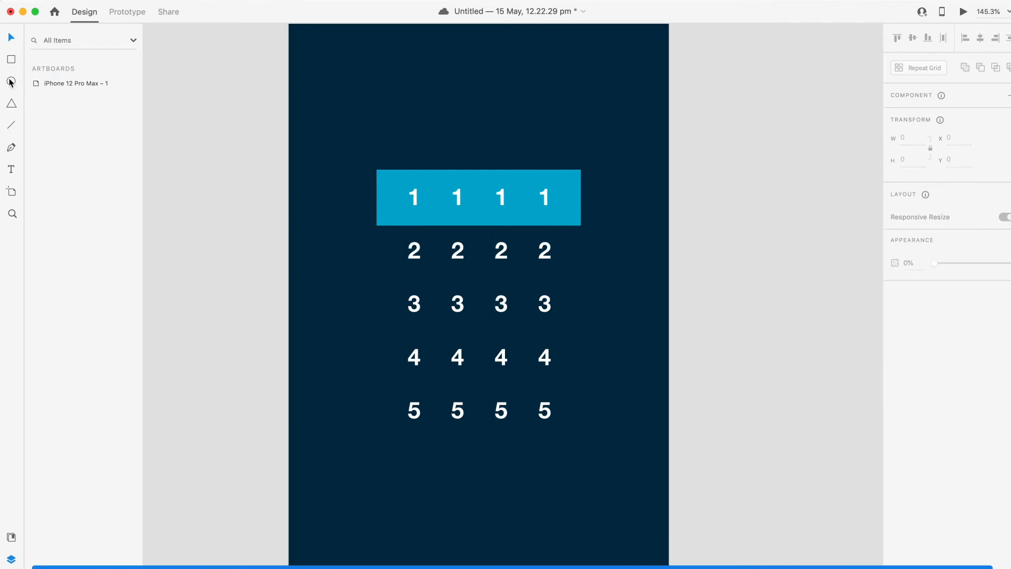
Step: Draw a rectangle about 175 by 41 px over the row of 1s and mask the digit group with that shape
click(11, 59)
mouse_move(404, 184)
mouse_down()
mouse_move(503, 220)
mouse_move(558, 219)
mouse_up()
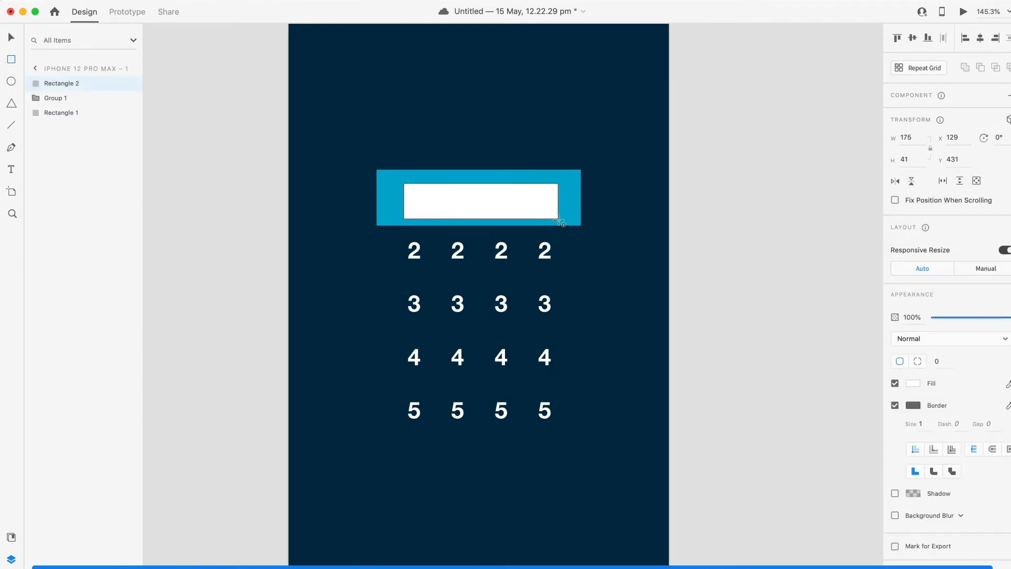
key(v)
shift+click(453, 263)
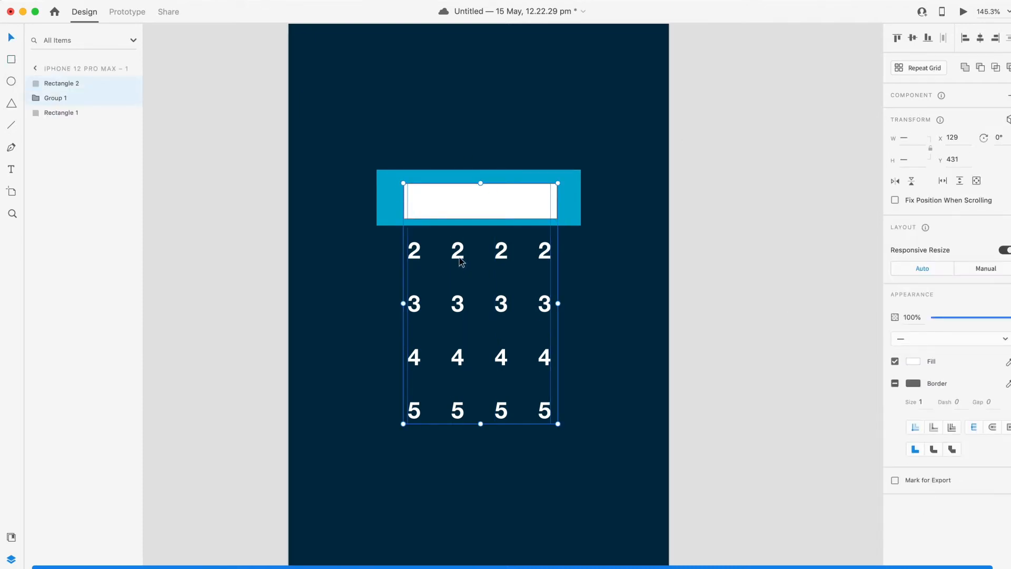
click(152, 2)
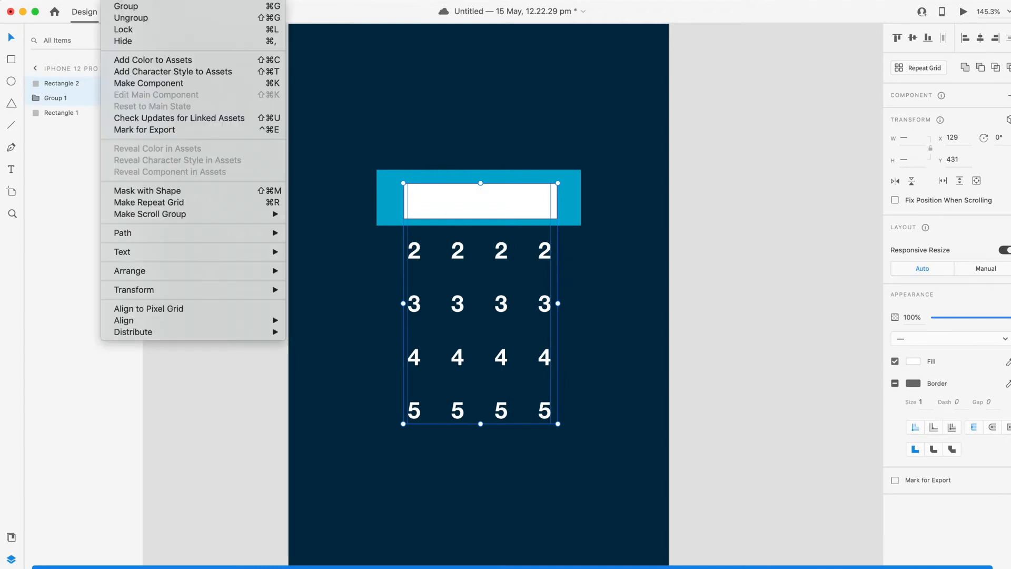
click(148, 196)
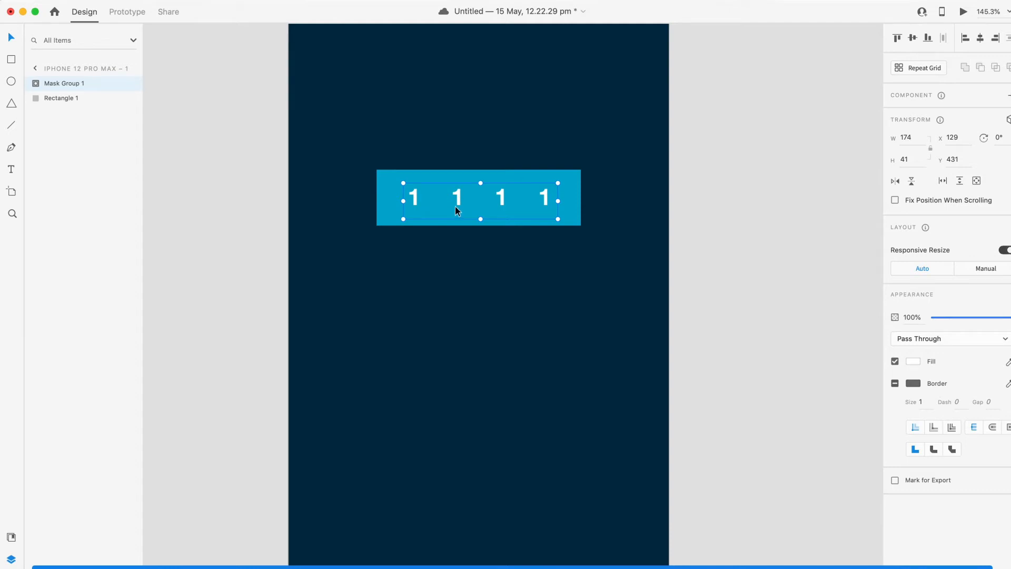
Step: Duplicate the artboard with the blue rectangle and masked digits to create a second artboard
scroll(669, 270, down, 5)
scroll(632, 263, right, 5)
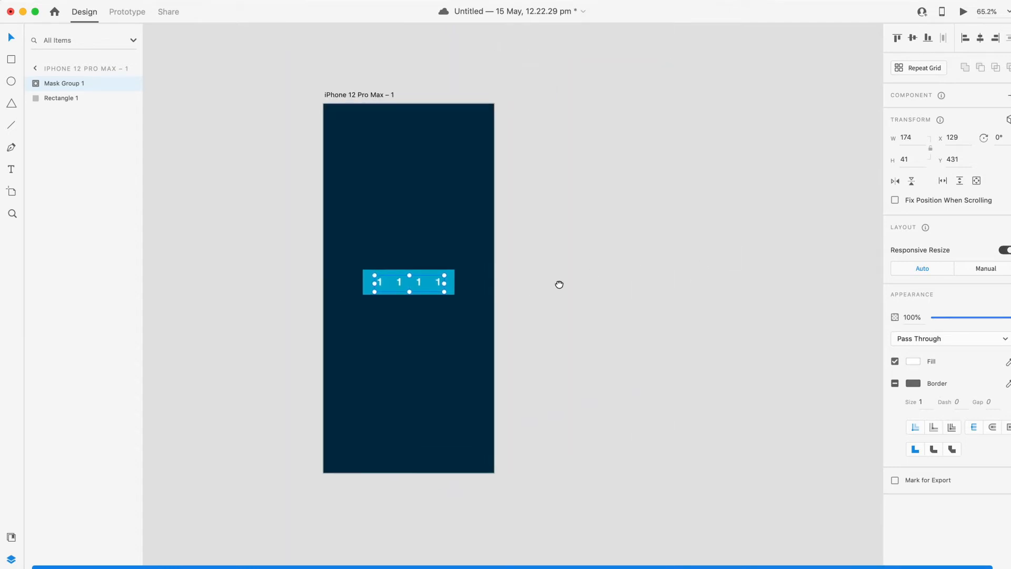
click(367, 100)
key(super+d)
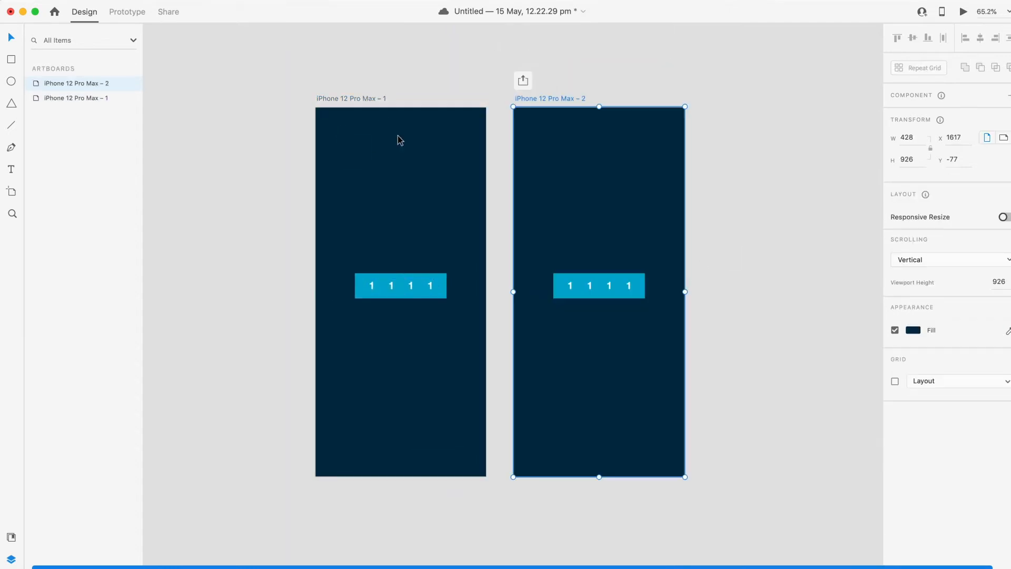
Step: Shift the four digit columns upward inside the second artboard's mask group so the mask shows 4, 2, 5 and 3
scroll(585, 327, up, 5)
double_click(582, 221)
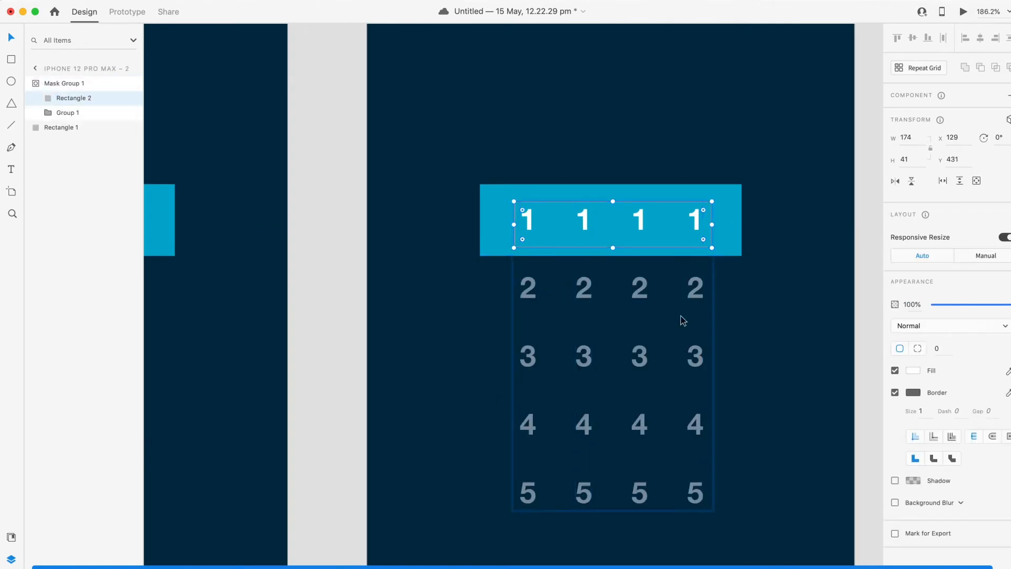
click(528, 296)
click(530, 303)
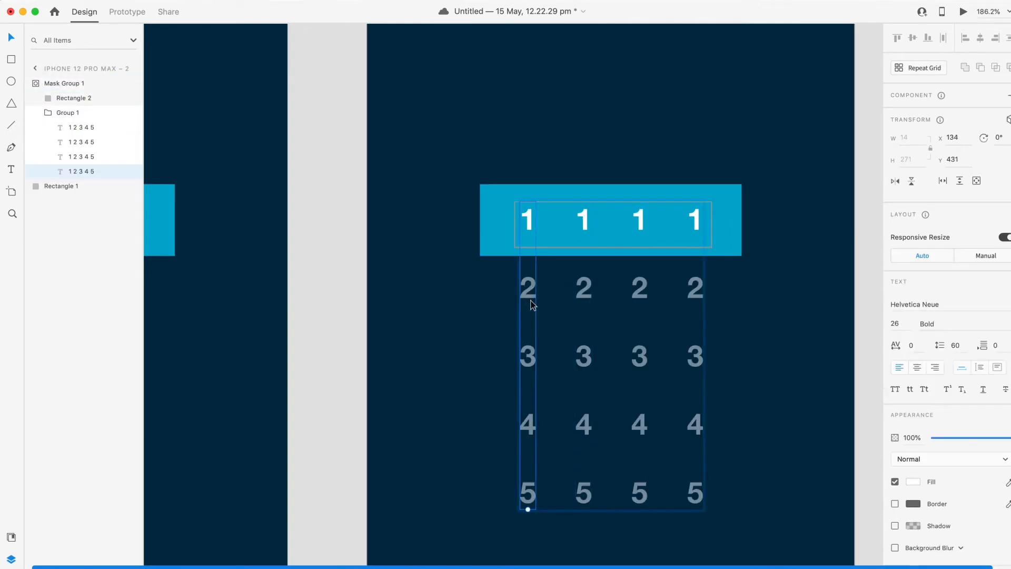
drag(530, 301, 567, 94)
click(586, 233)
drag(585, 229, 590, 160)
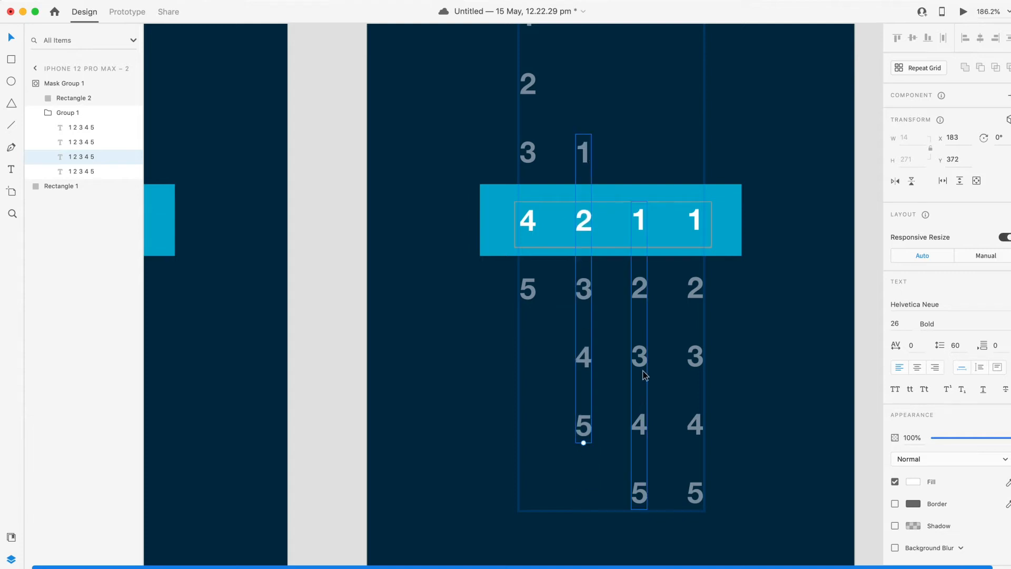
drag(643, 370, 653, 119)
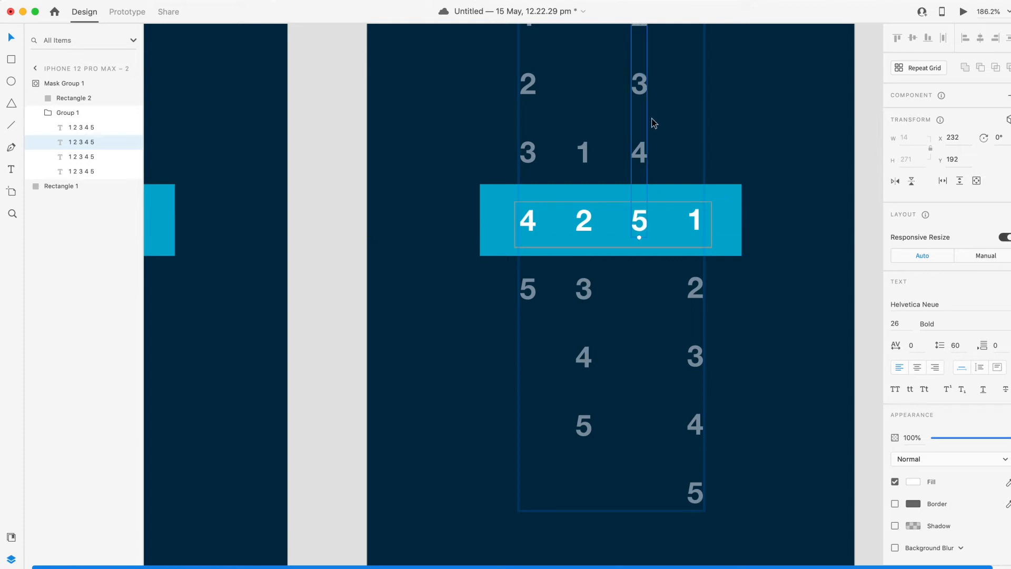
drag(695, 307, 696, 160)
click(758, 320)
key(super+0)
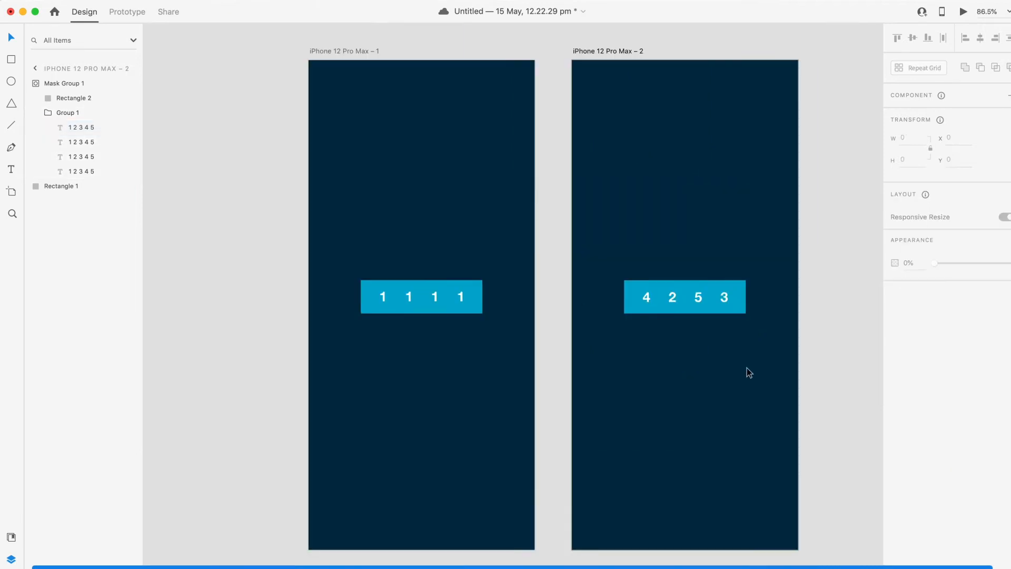
Step: In prototype mode, link the first artboard's blue rectangle to the second artboard and set the auto-animate easing to Ease In
click(400, 293)
scroll(416, 310, down, 2)
scroll(416, 310, right, 3)
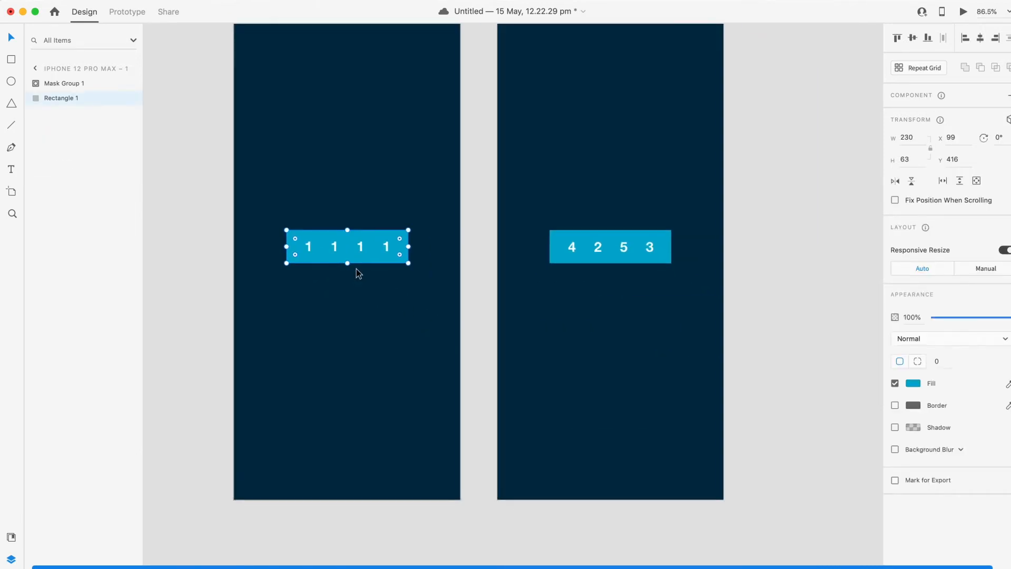
click(126, 13)
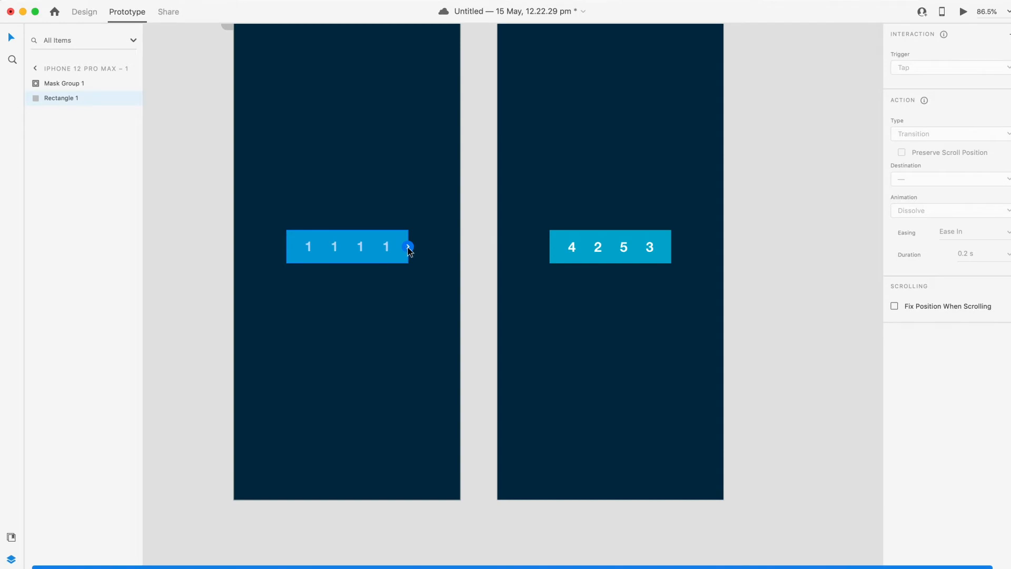
drag(409, 247, 595, 370)
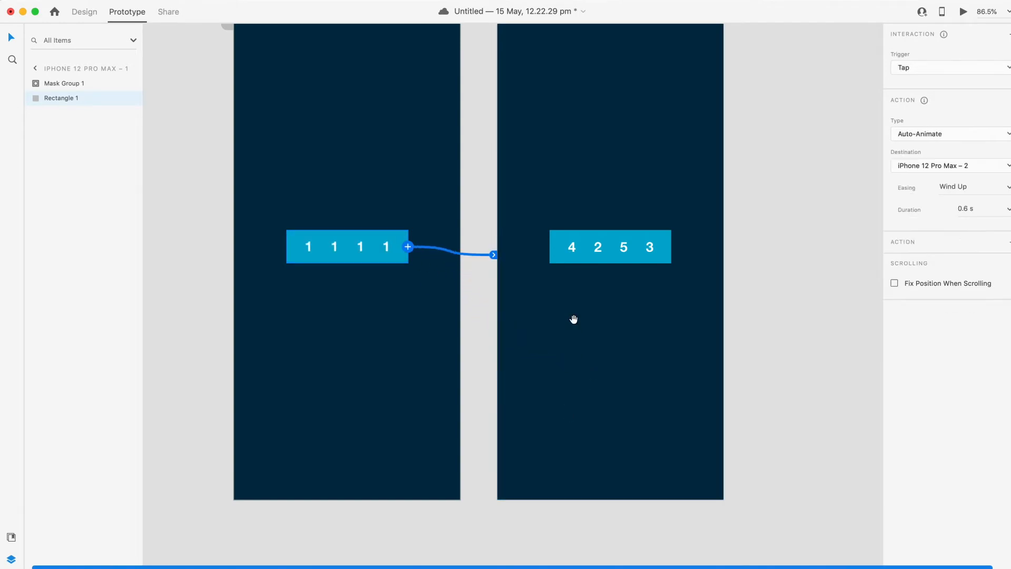
scroll(573, 319, up, 2)
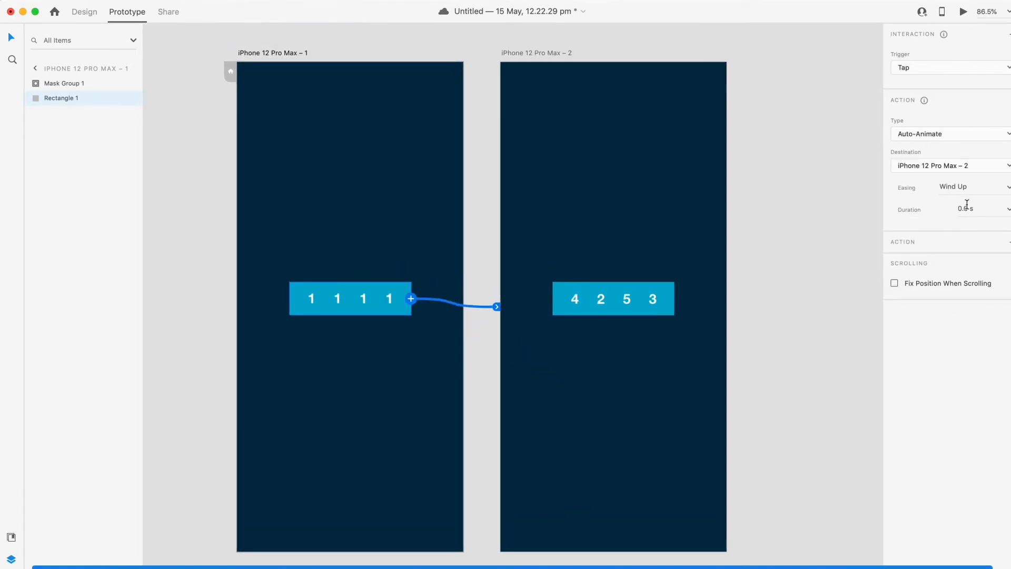
click(1006, 187)
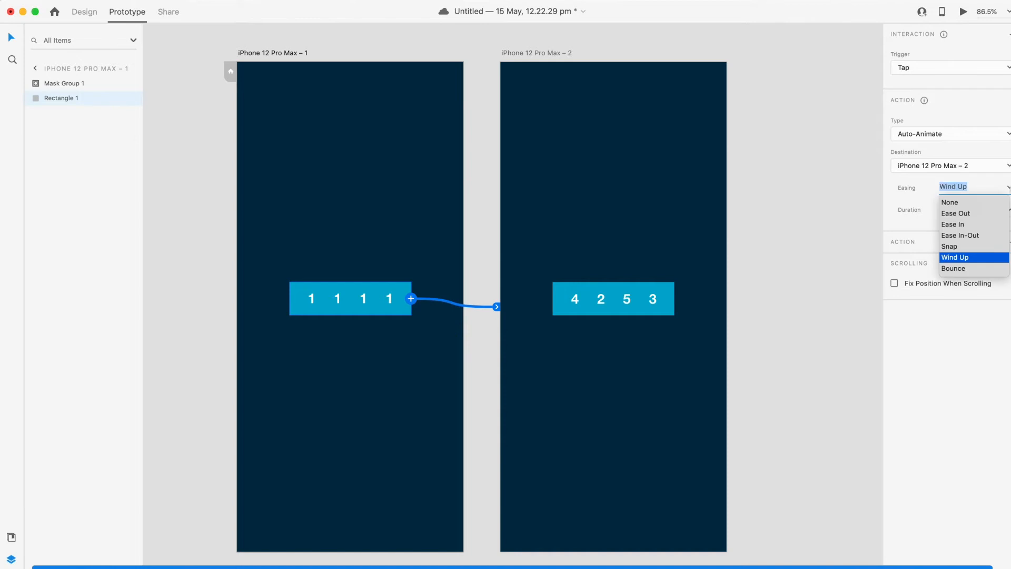
click(954, 225)
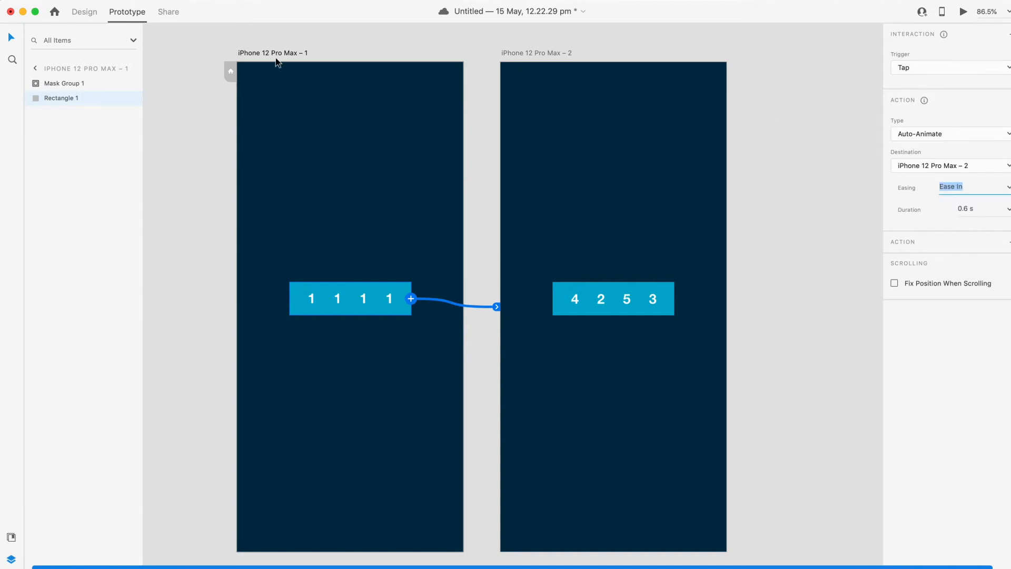
Step: Preview the digit transition from the first artboard by tapping the blue rectangle, and return to design mode after closing the preview
click(299, 55)
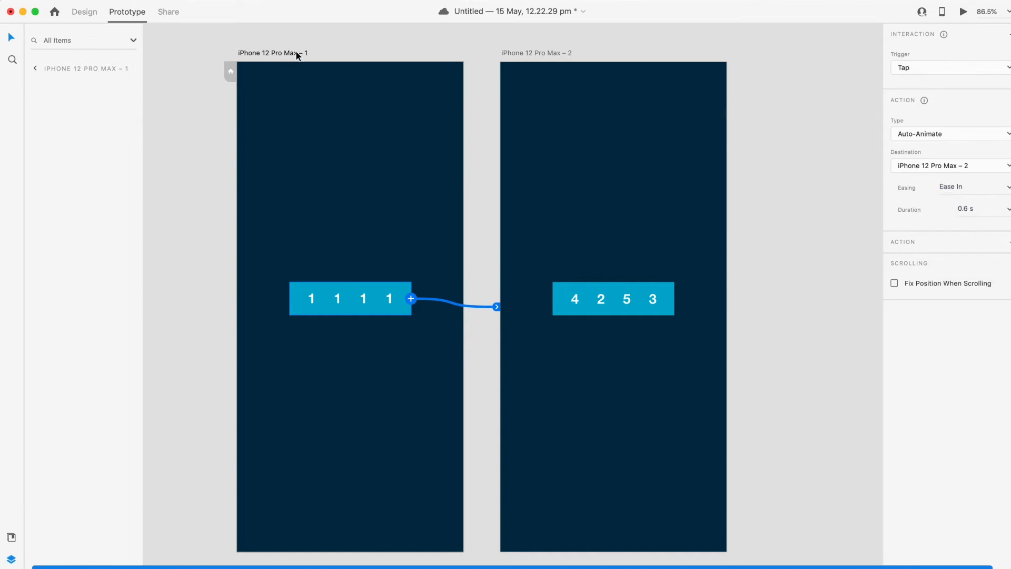
click(963, 12)
click(408, 296)
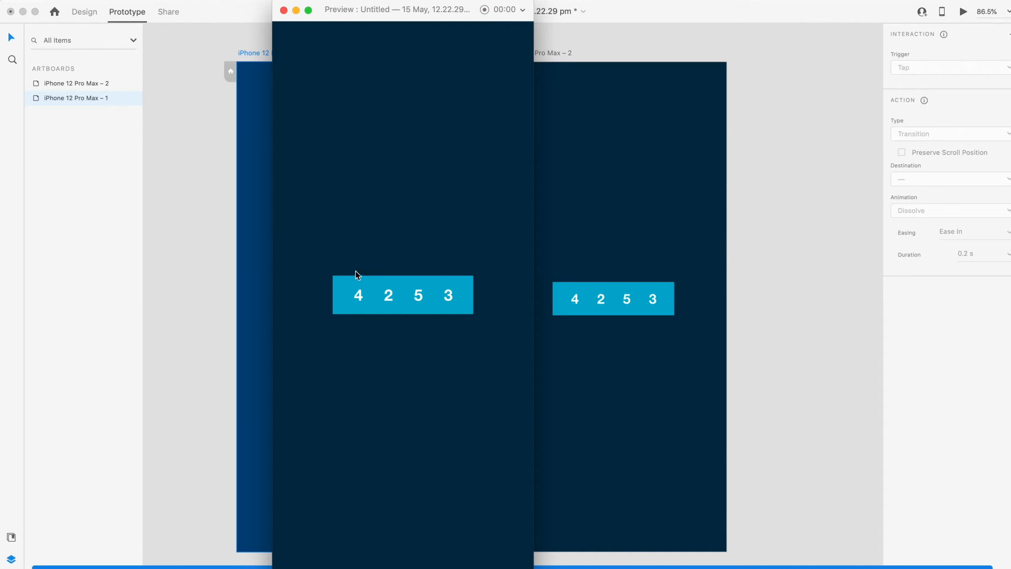
click(284, 10)
click(83, 12)
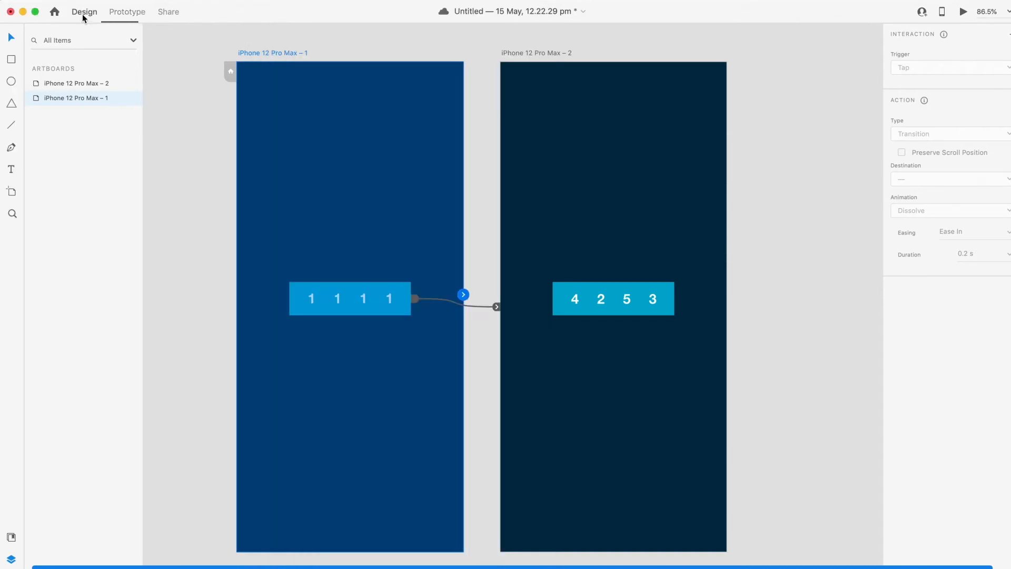
Step: Delete the digit counters and blue rectangles from both artboards, and remove the second artboard
drag(754, 262, 191, 364)
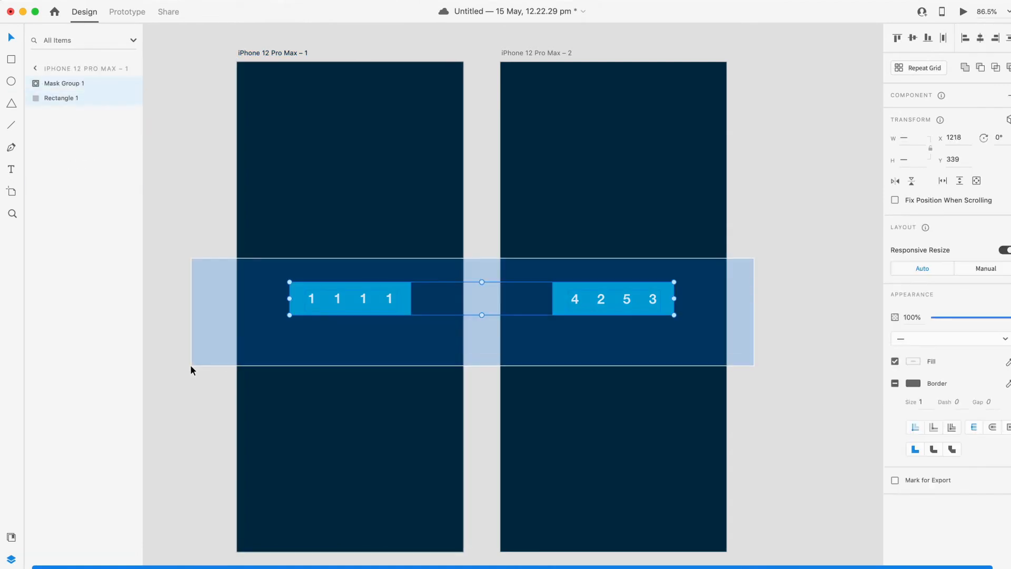
key(Delete)
click(533, 53)
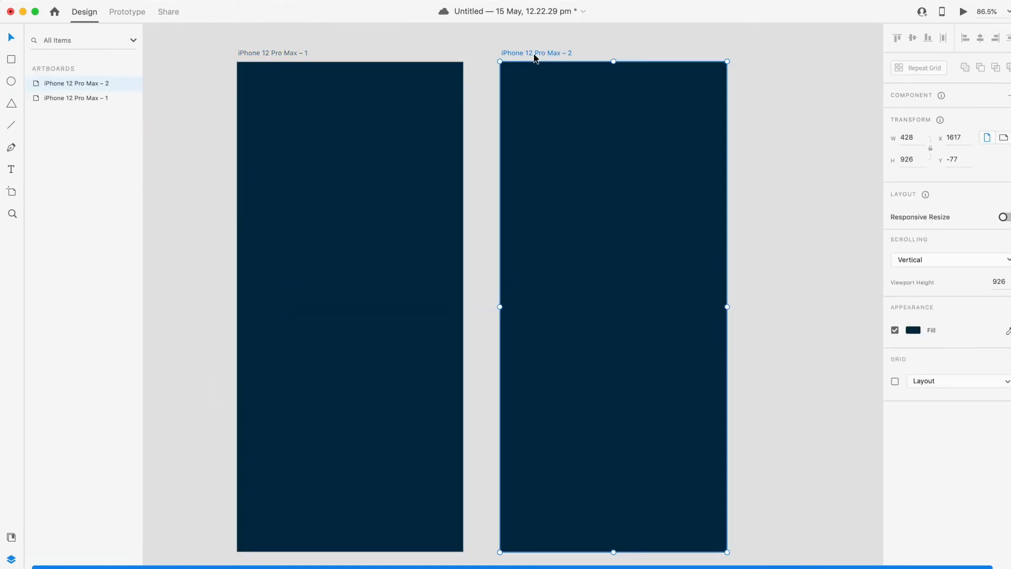
key(Delete)
Step: Change the remaining artboard's fill to white (#FFFFFF)
click(258, 54)
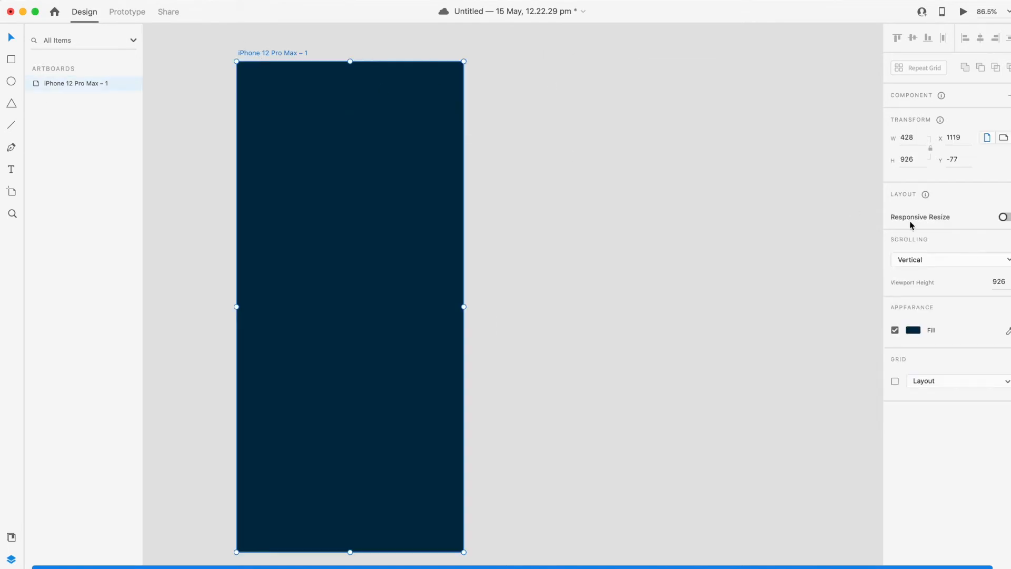
click(914, 330)
drag(821, 305, 705, 217)
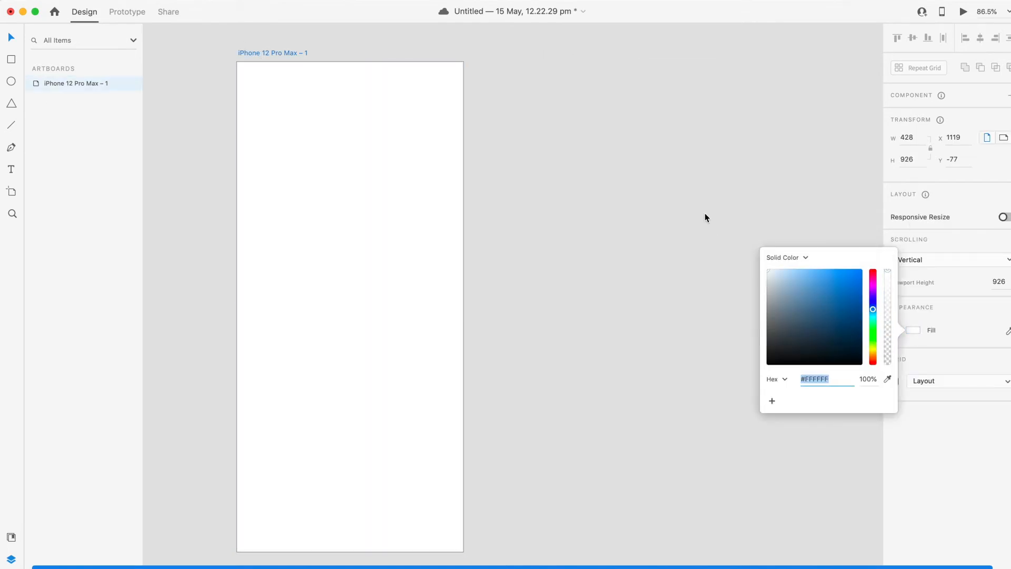
scroll(570, 228, down, 3)
click(569, 295)
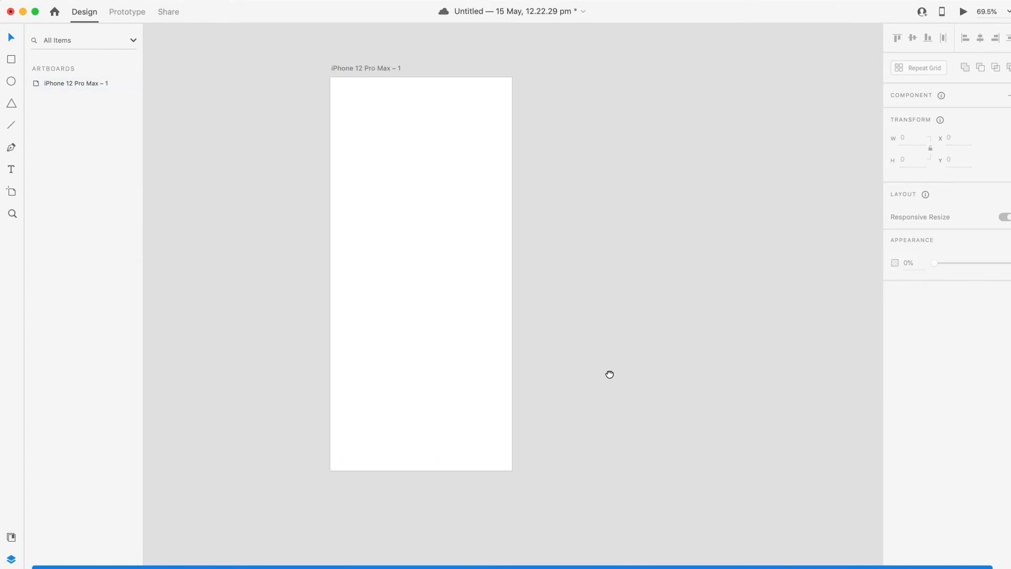
drag(609, 374, 642, 384)
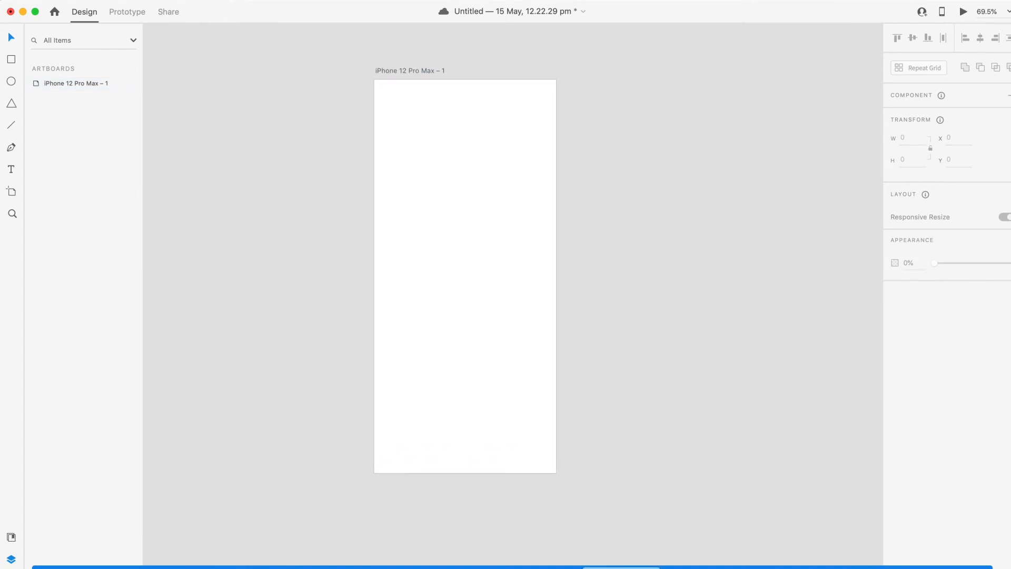
Step: Switch to the browser, copy the turystyczny ninja logo from the Egypt article page, and paste it into the white artboard in Adobe XD
key(super+Tab)
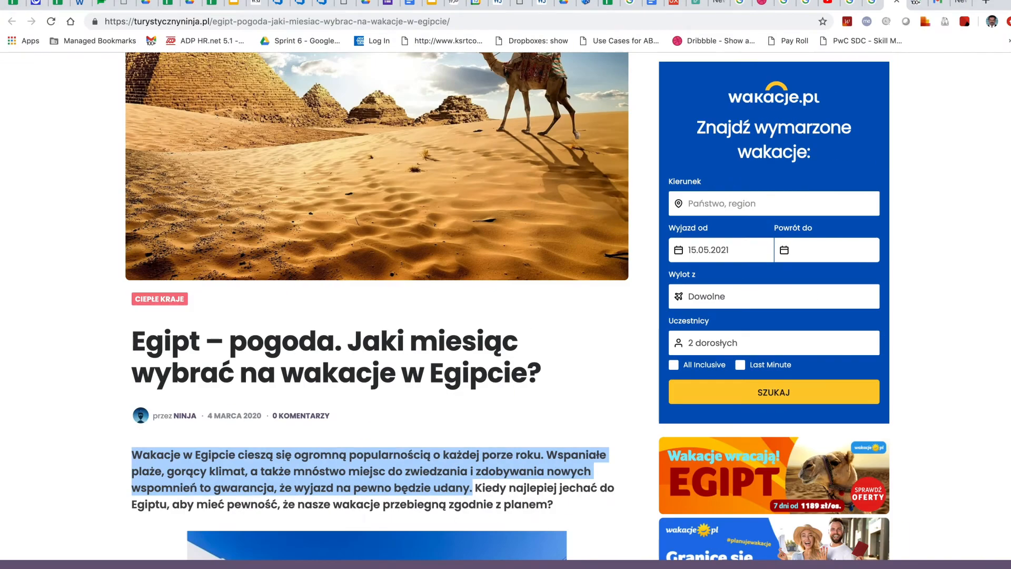
scroll(210, 156, up, 10)
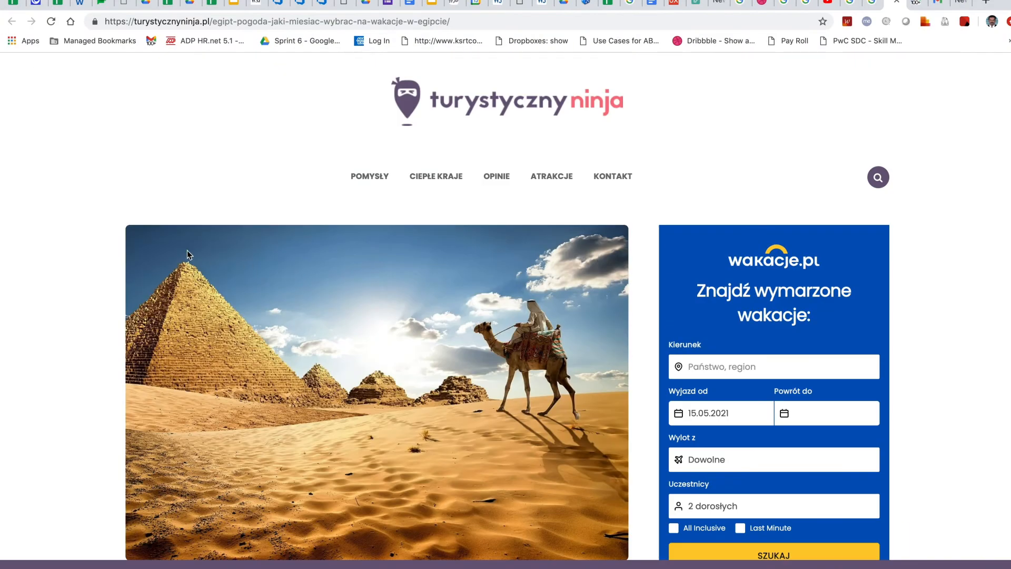
right_click(456, 104)
click(481, 204)
key(super+Tab)
click(486, 231)
key(super+v)
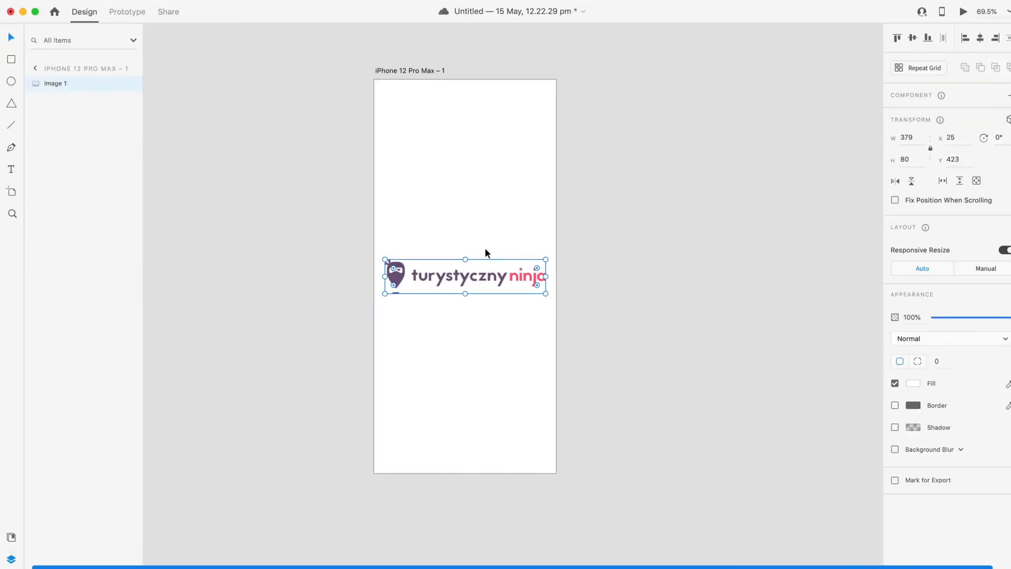
Step: Scale the logo to about 296 × 62 and centre it horizontally near the artboard's top edge, about 27 down
drag(485, 253, 477, 103)
drag(545, 138, 510, 129)
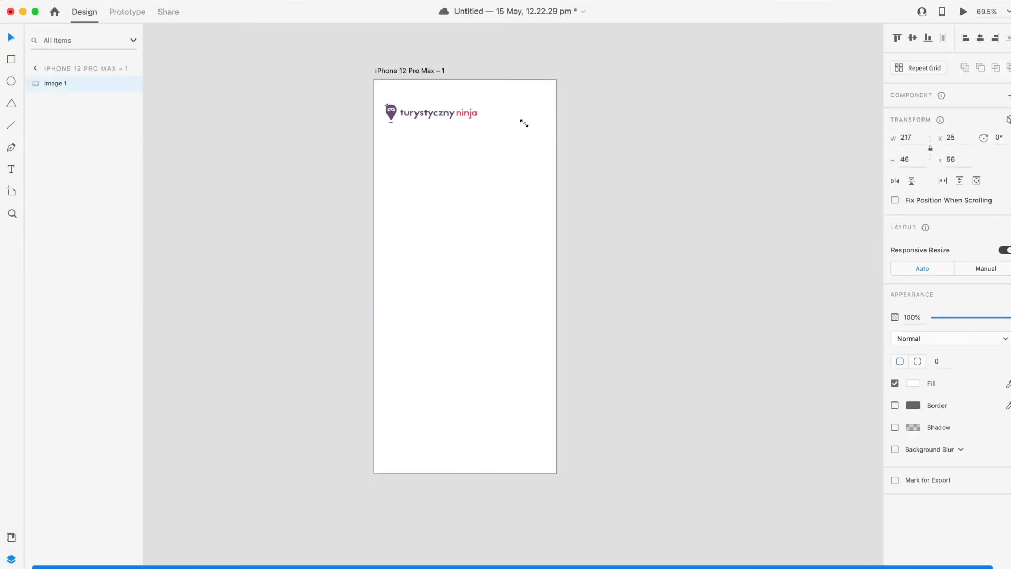
drag(399, 117, 415, 101)
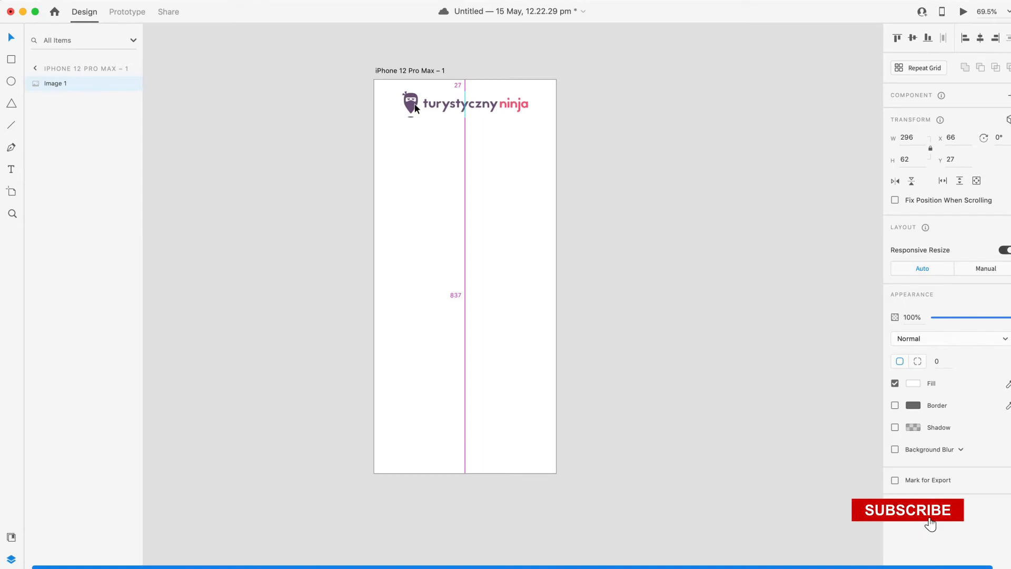
click(637, 148)
Step: Copy the desert photo from the browser page, paste it into the XD artboard, and move it below the logo with the camel in frame
key(super+Tab)
right_click(413, 318)
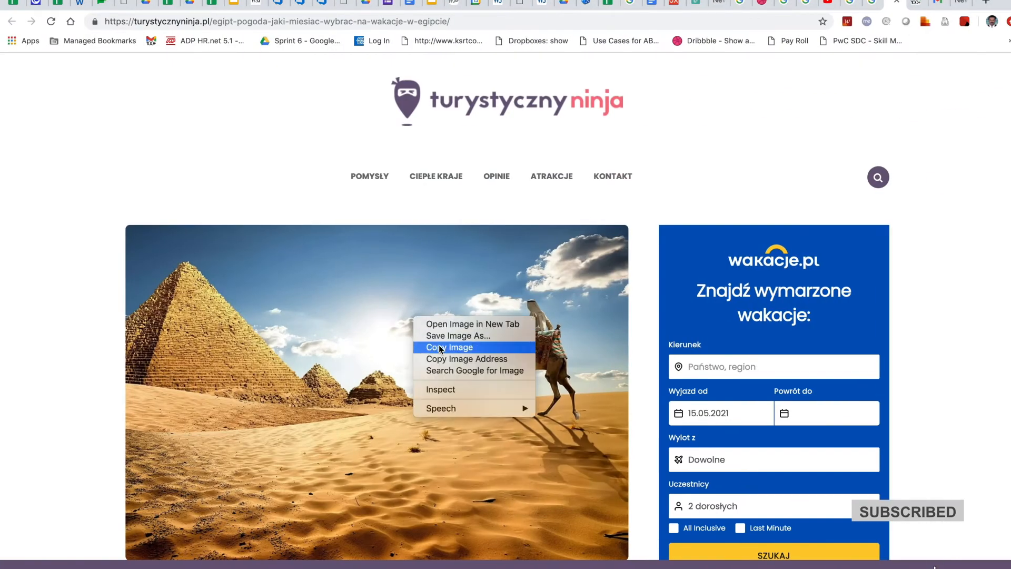
click(463, 342)
key(super+Tab)
click(425, 264)
key(super+v)
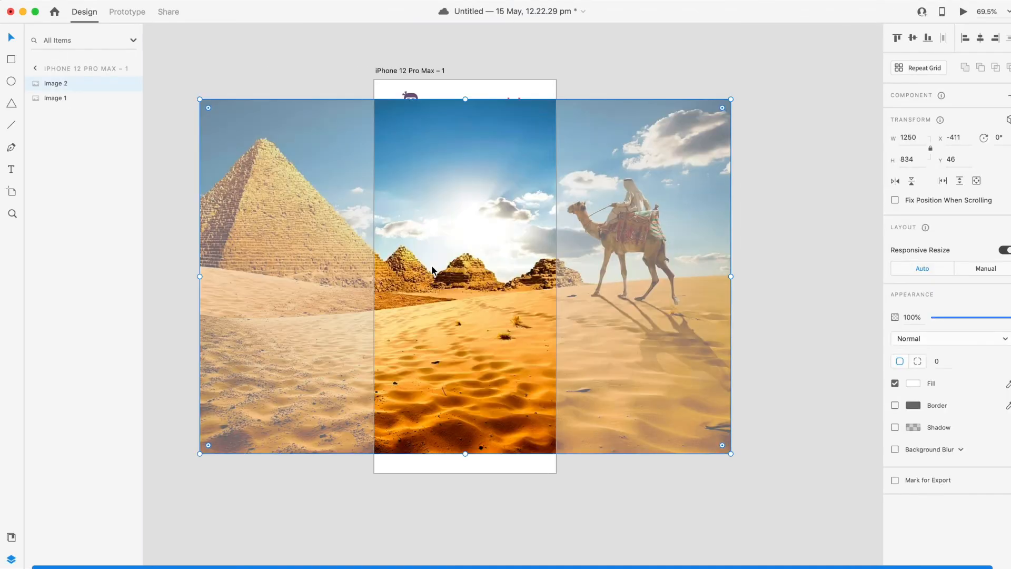
drag(472, 280, 344, 304)
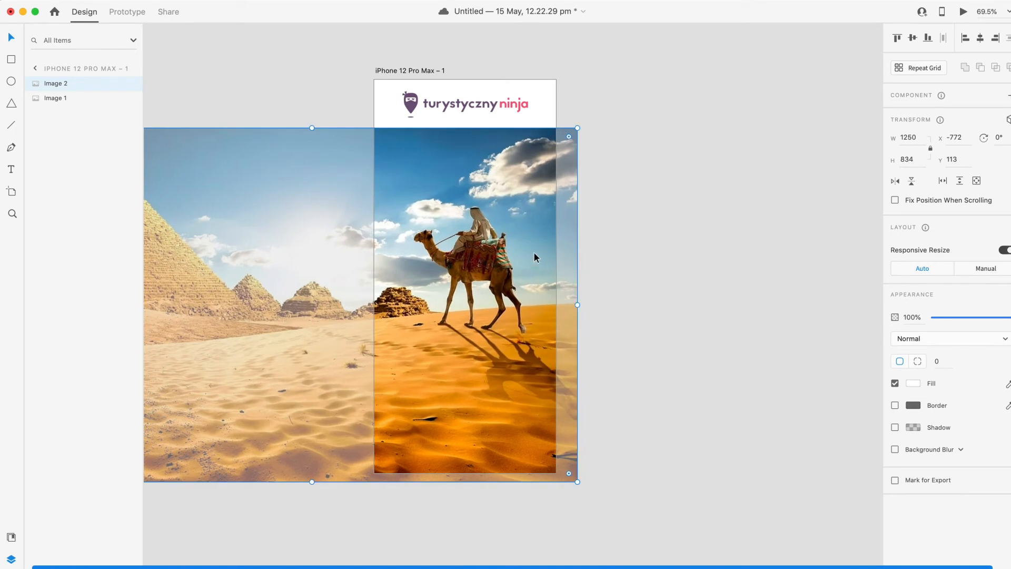
Step: Draw a rectangle about 428 × 463 over the desert photo, spanning the full artboard width
click(11, 59)
drag(374, 151, 556, 348)
key(v)
drag(375, 153, 374, 149)
click(668, 251)
click(496, 272)
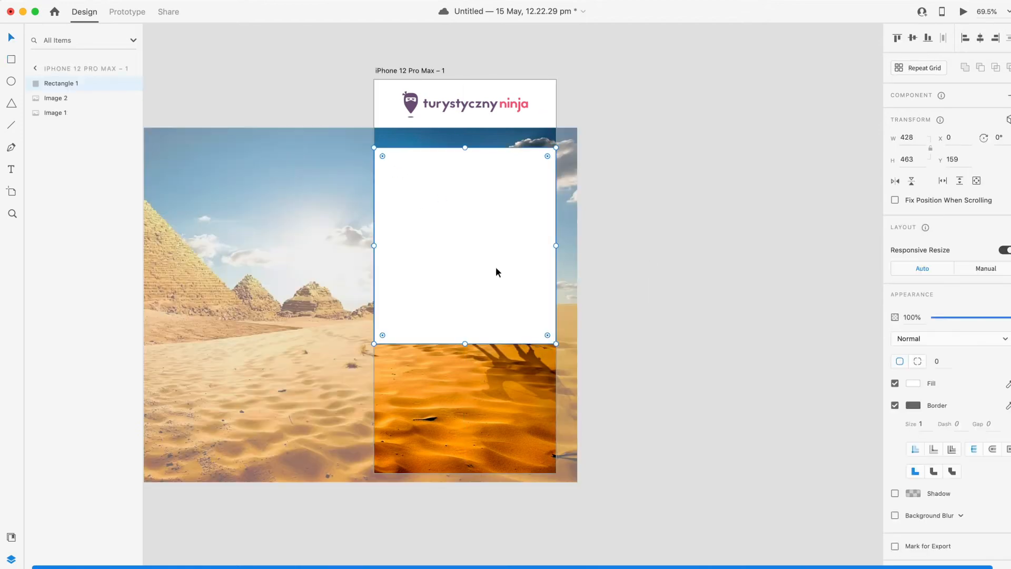
Step: Round the rectangle's top-left and bottom-right corners to 50 and move it up to the photo's top edge
click(914, 366)
click(941, 361)
text(50)
key(Tab)
key(Return)
click(377, 338)
drag(407, 216, 409, 196)
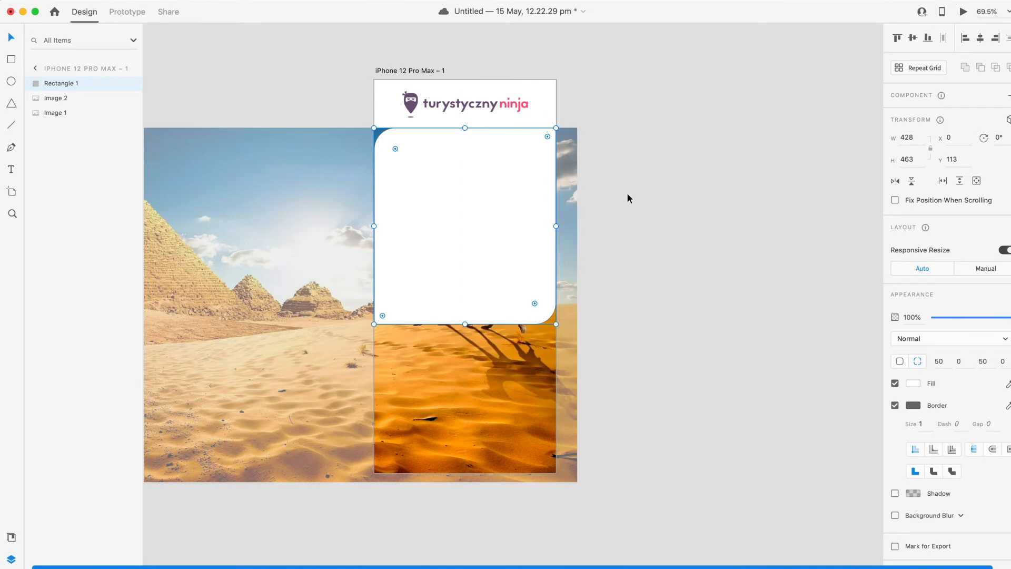
Step: Mask the desert photo with the rounded rectangle
drag(627, 194, 420, 257)
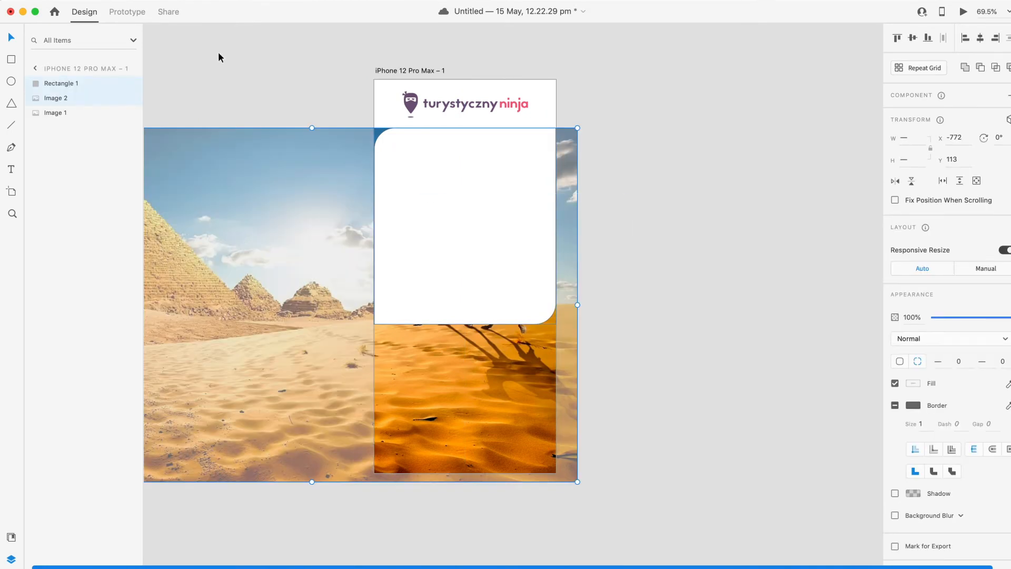
click(128, 2)
click(156, 192)
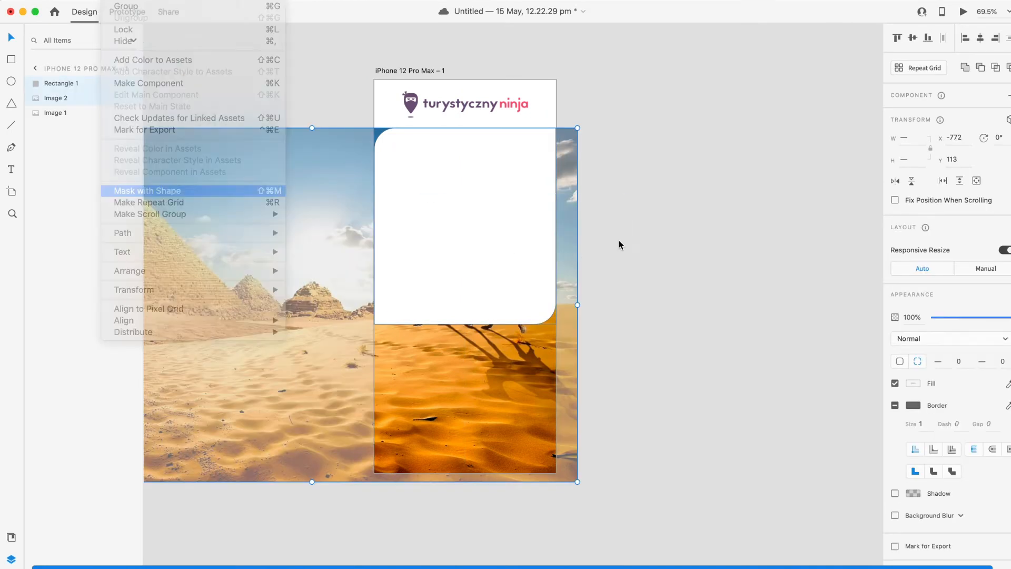
click(625, 247)
Step: Reposition the photo inside the mask group so the whole camel and its feet fit within the frame
click(485, 254)
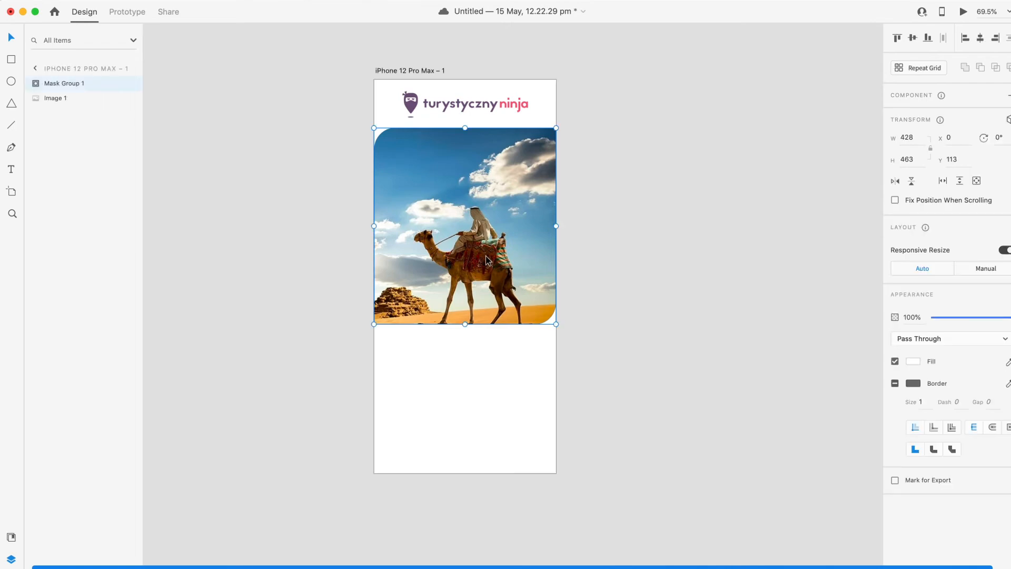
double_click(485, 253)
drag(504, 311, 505, 258)
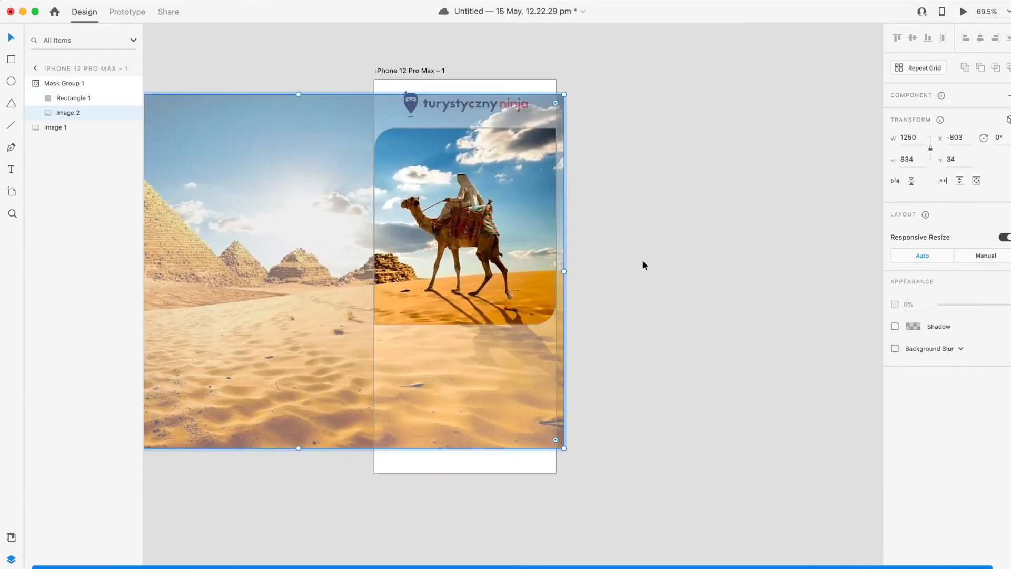
click(625, 329)
Step: Move the logo and the masked photo up together so the logo sits closer to the artboard's top edge, about 16 down
scroll(625, 330, down, 2)
click(411, 158)
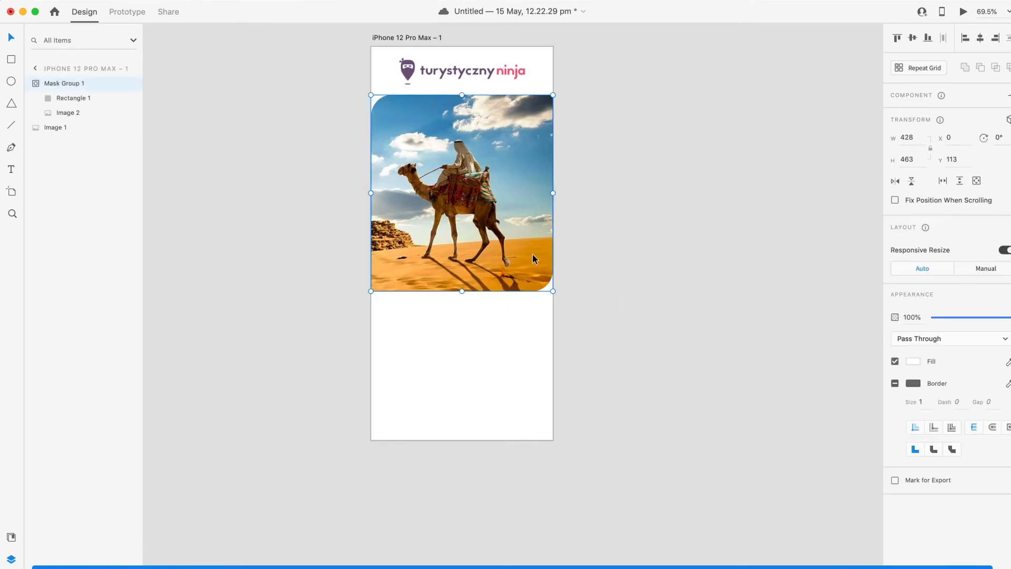
drag(410, 158, 410, 152)
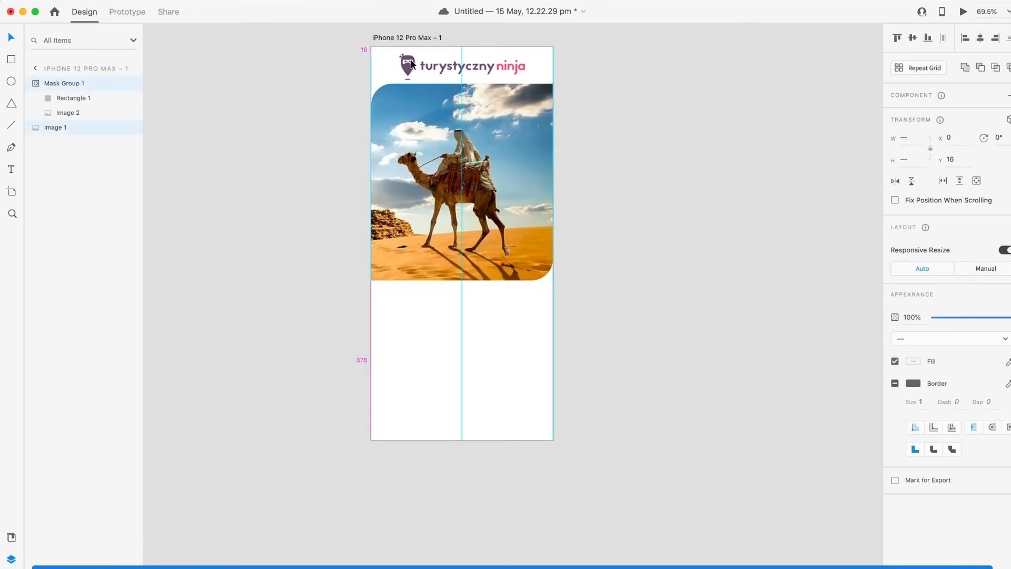
click(621, 135)
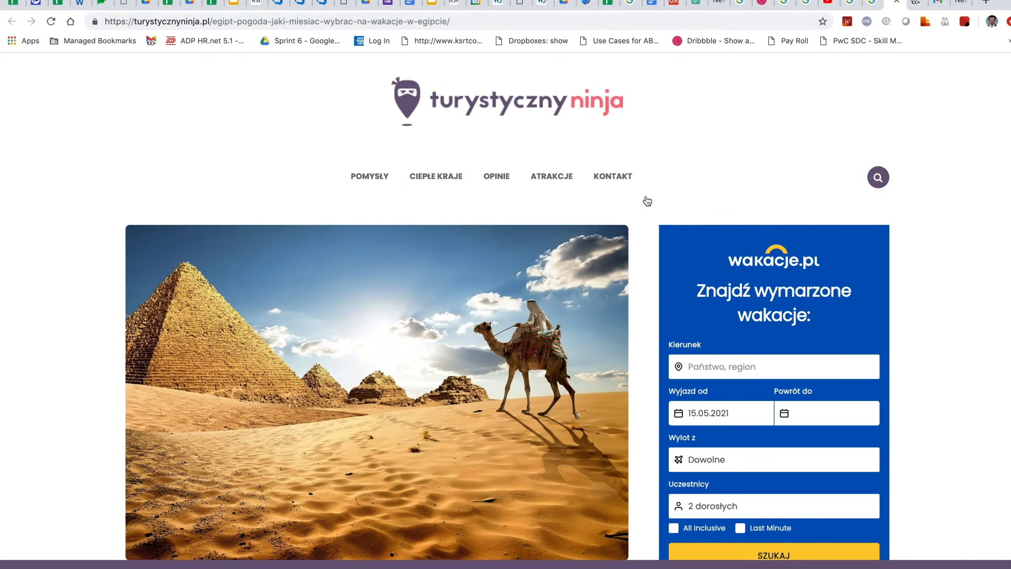
Step: Copy the article heading "Egipt – pogoda. Jaki miesiąc wybrać na wakacje w Egipcie?" from the browser and paste it as text below the photo in XD
scroll(647, 200, down, 3)
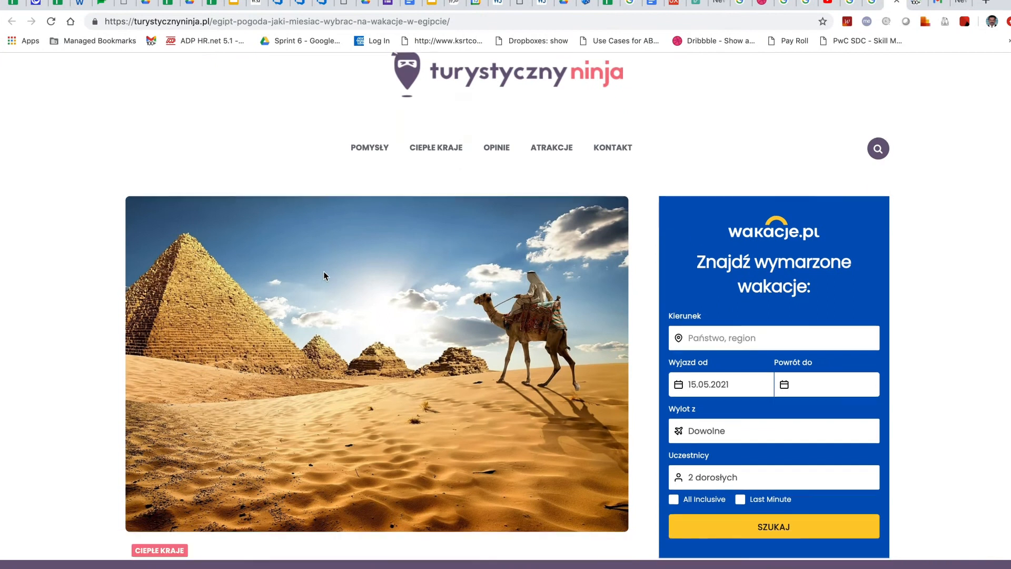
triple_click(157, 358)
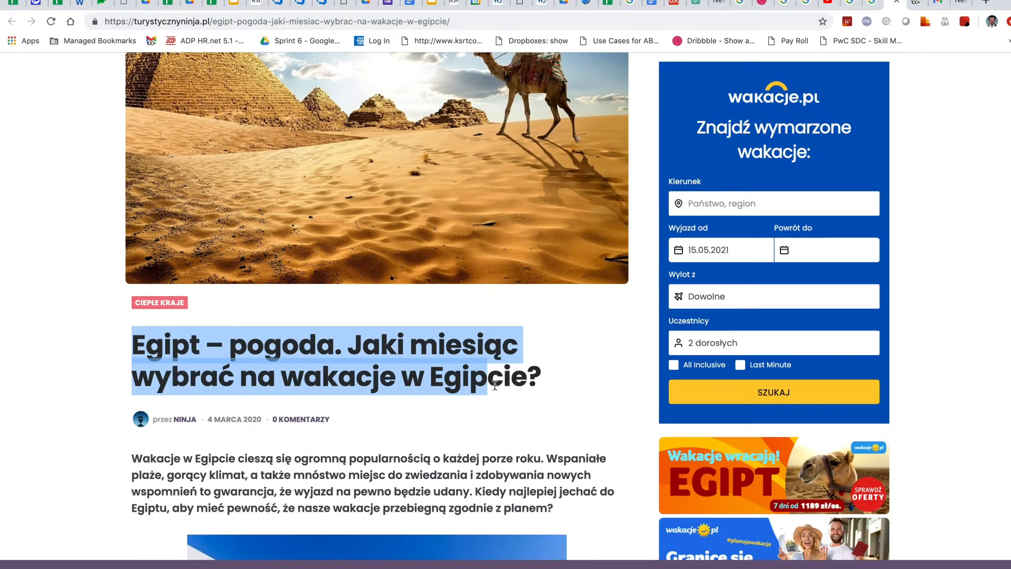
key(ctrl+Left)
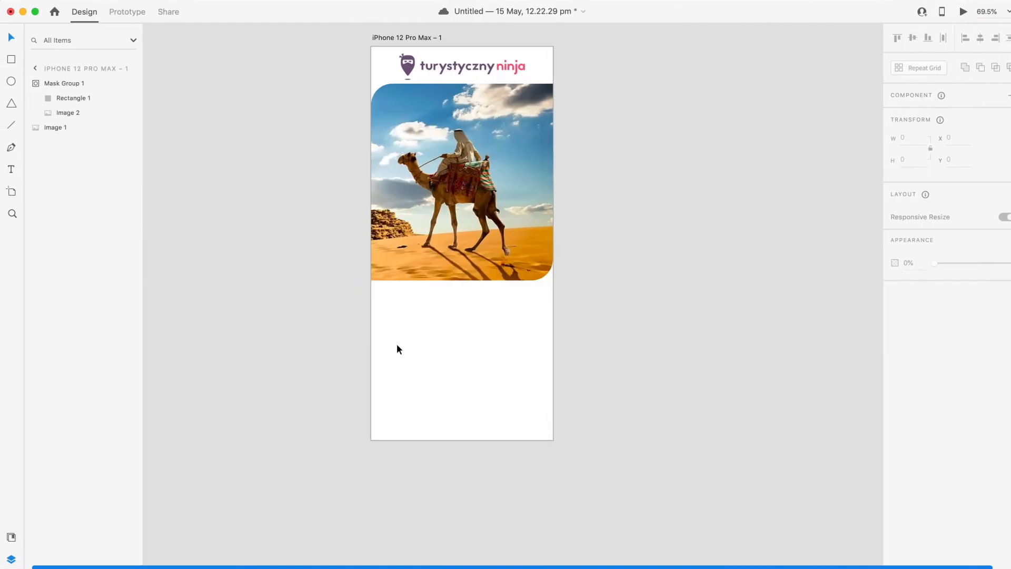
click(17, 175)
click(386, 298)
key(super+v)
key(Escape)
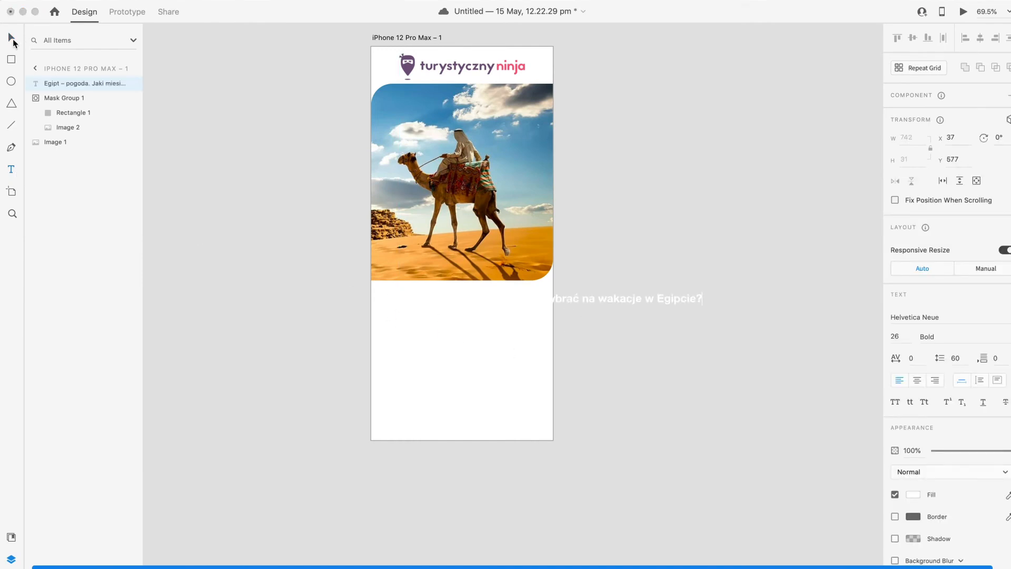
Step: Set the heading's fill to black (#000000) and break it onto a second line before "wybrać"
click(913, 496)
click(775, 505)
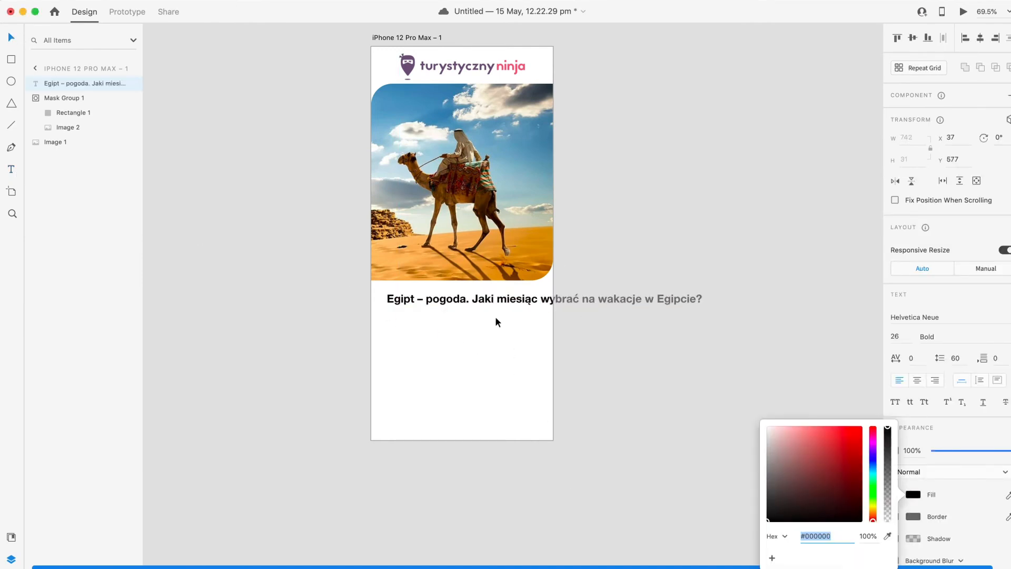
double_click(538, 300)
click(538, 299)
key(Return)
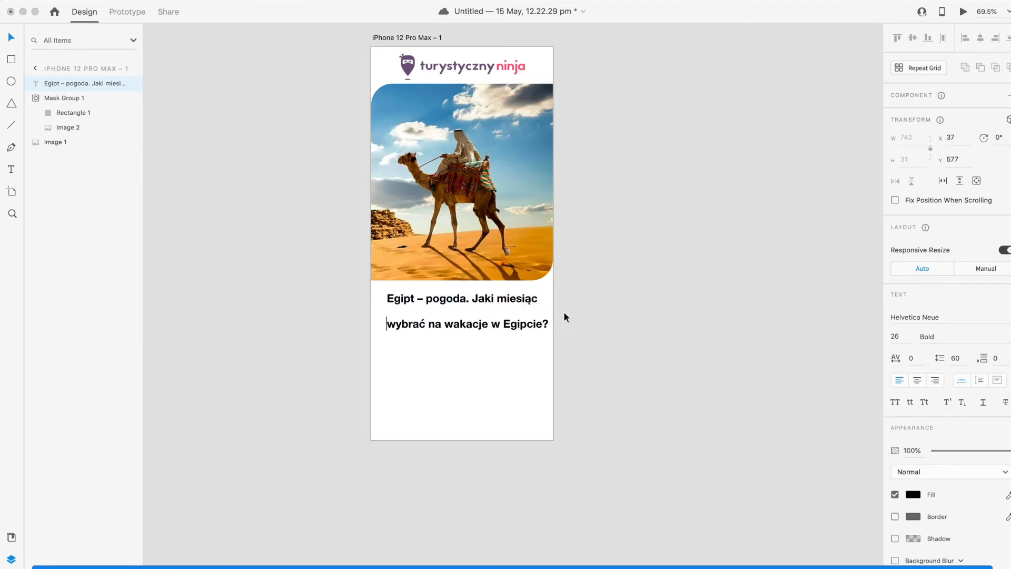
Step: Set the heading's line spacing to 40 and move the heading slightly down, to about Y 613
drag(392, 291, 637, 331)
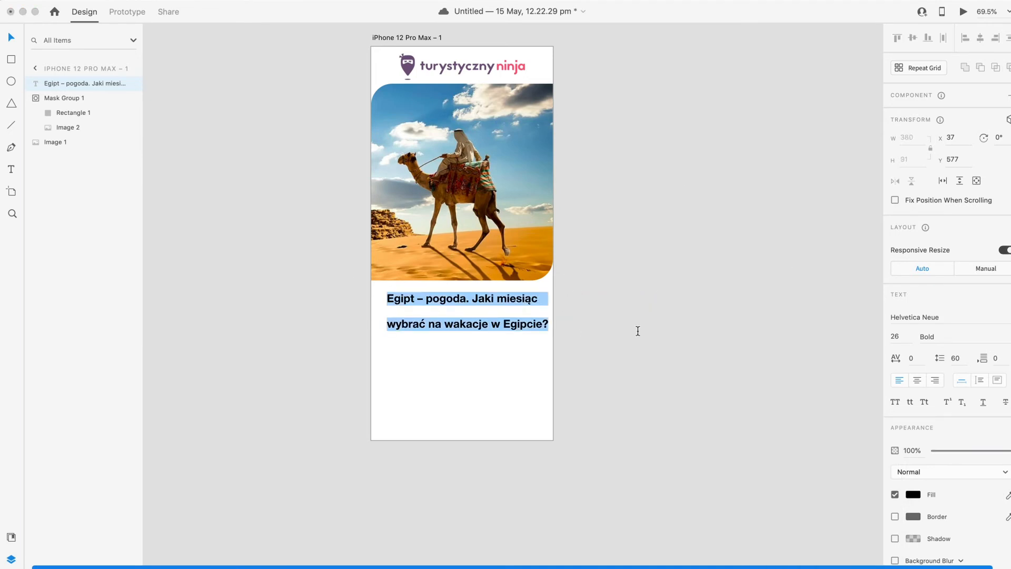
click(951, 360)
text(40)
key(Return)
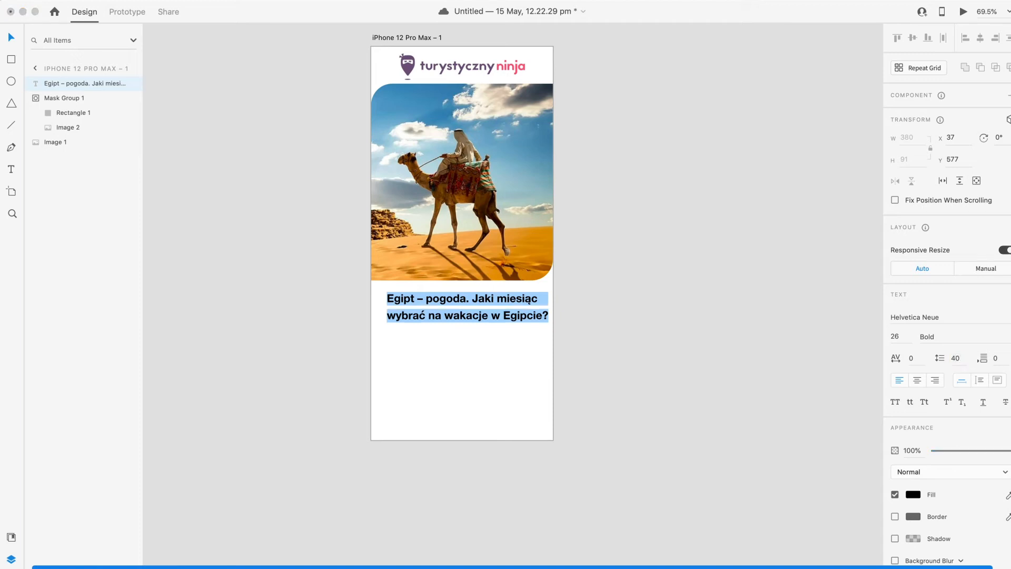
click(10, 37)
drag(451, 313, 451, 328)
Step: Copy the opening paragraph starting "Wakacje w Egipcie" from the browser and paste it into a text area about 374 wide below the heading in XD
key(ctrl+Right)
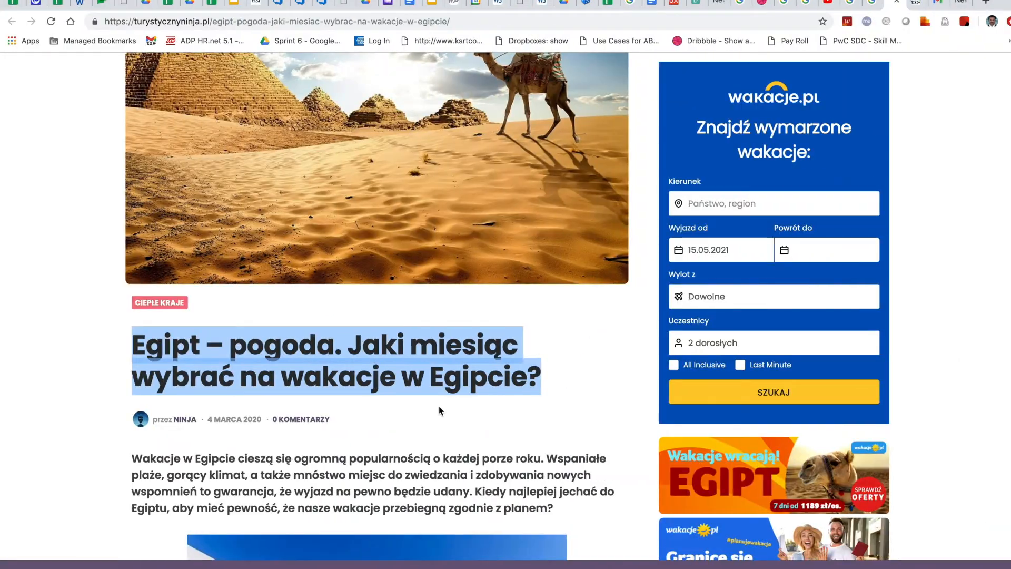
drag(135, 459, 516, 495)
key(super+c)
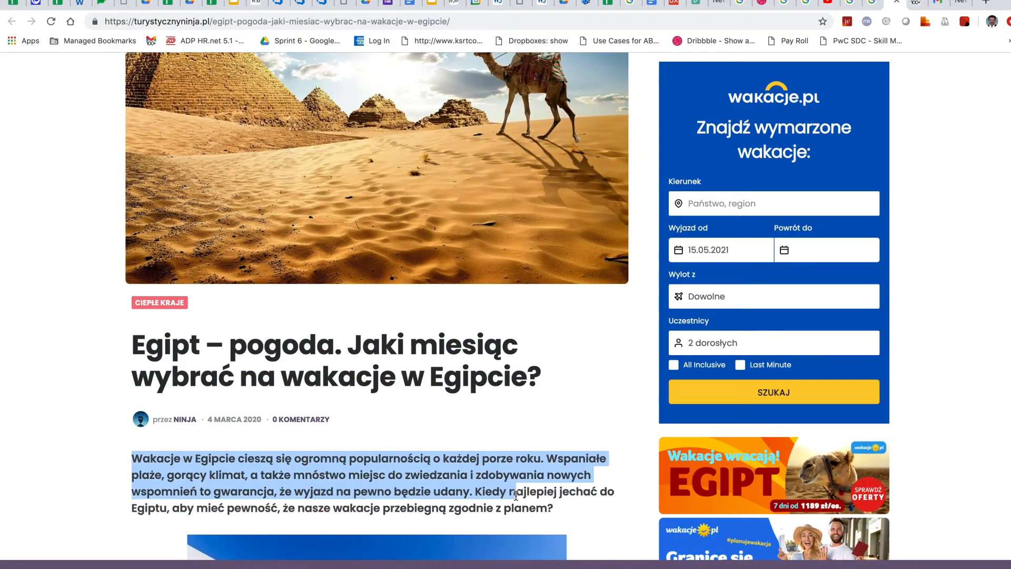
key(ctrl+Left)
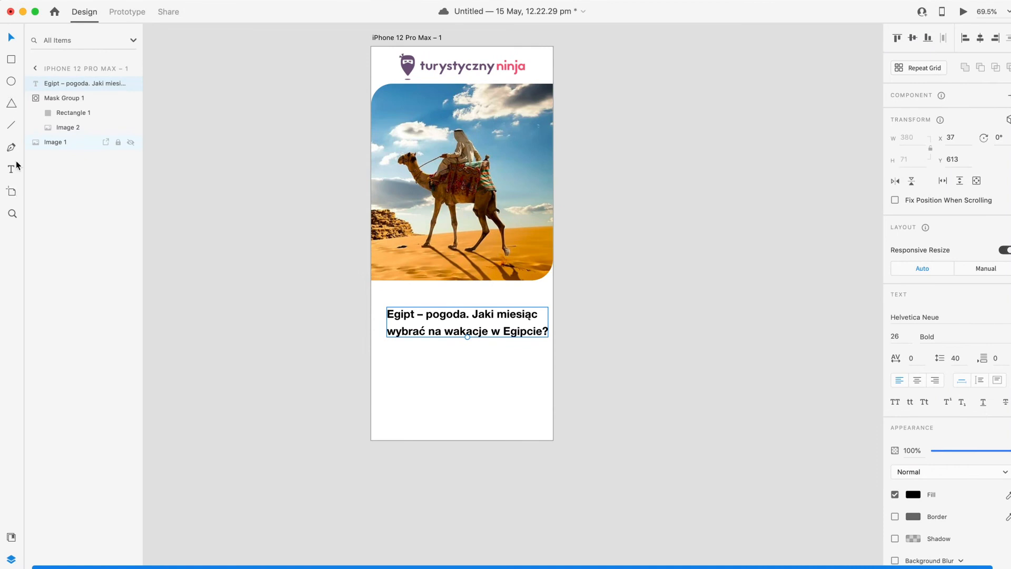
drag(384, 354, 543, 403)
key(super+v)
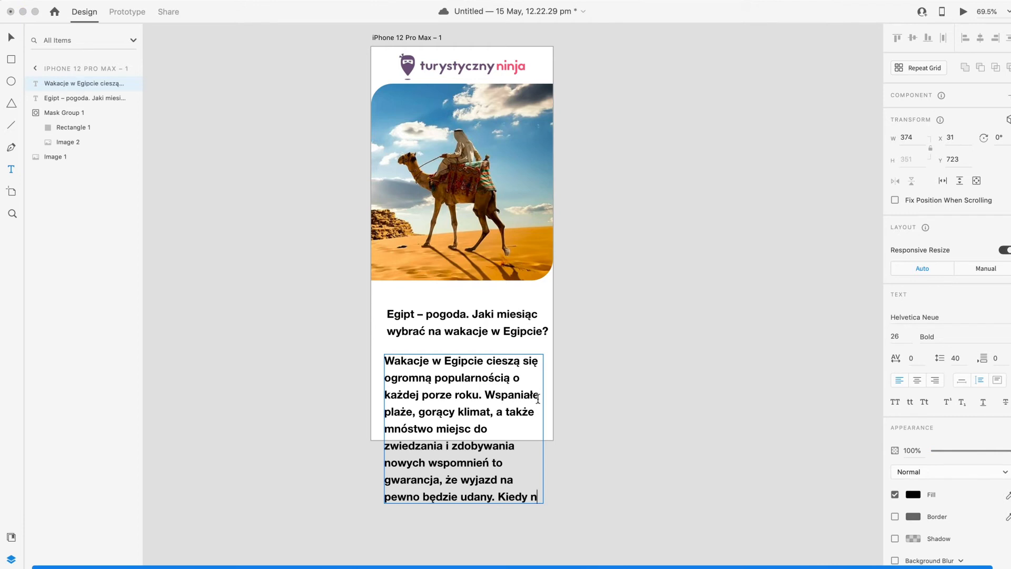
Step: Format the opening paragraph below the heading as Regular weight, size 14, with line spacing 24
click(11, 37)
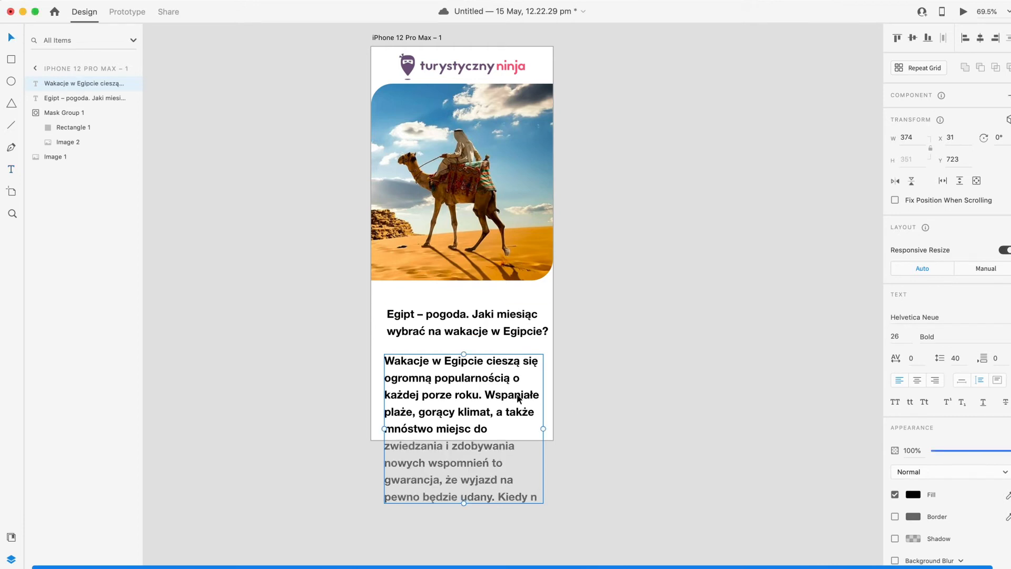
click(979, 337)
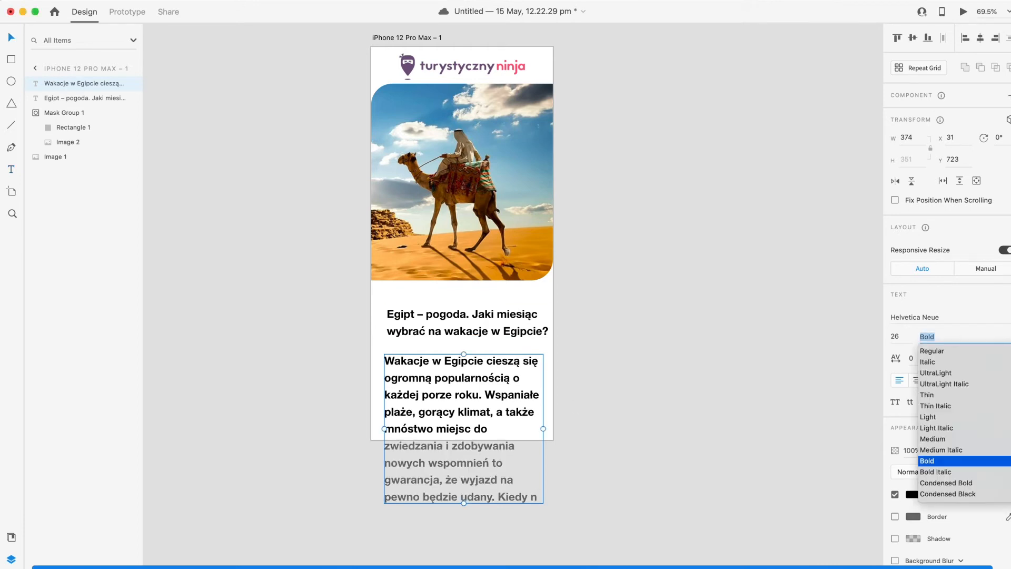
click(933, 350)
key(shift+Tab)
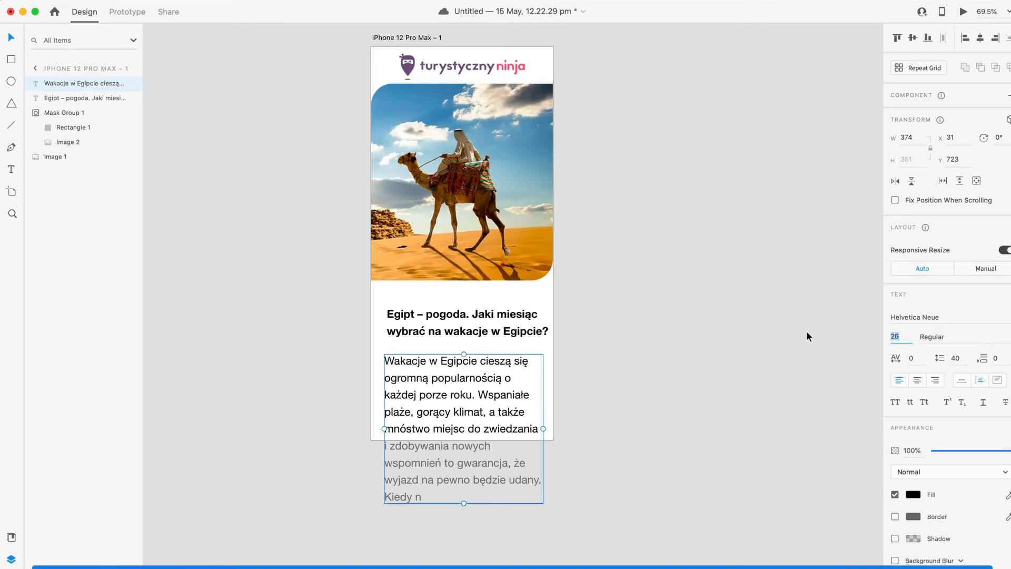
text(2)
text(4)
key(Return)
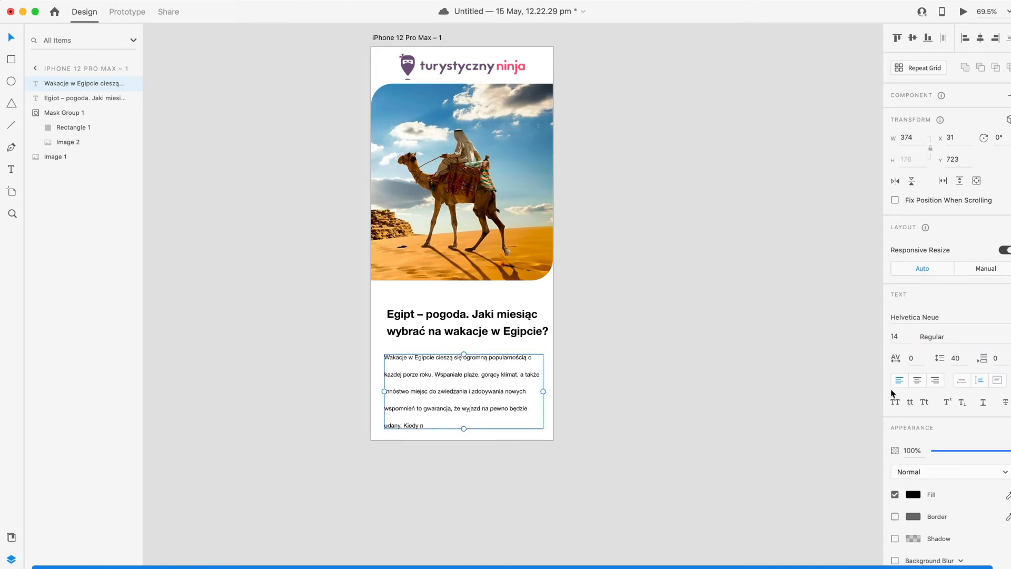
click(964, 357)
text(24)
key(Return)
Step: Move the paragraph up to X 40, Y 700 and shorten it to end with a full stop after "mnóstwo miejsc"
drag(455, 384, 557, 427)
double_click(434, 372)
key(BackSpace)
text(.)
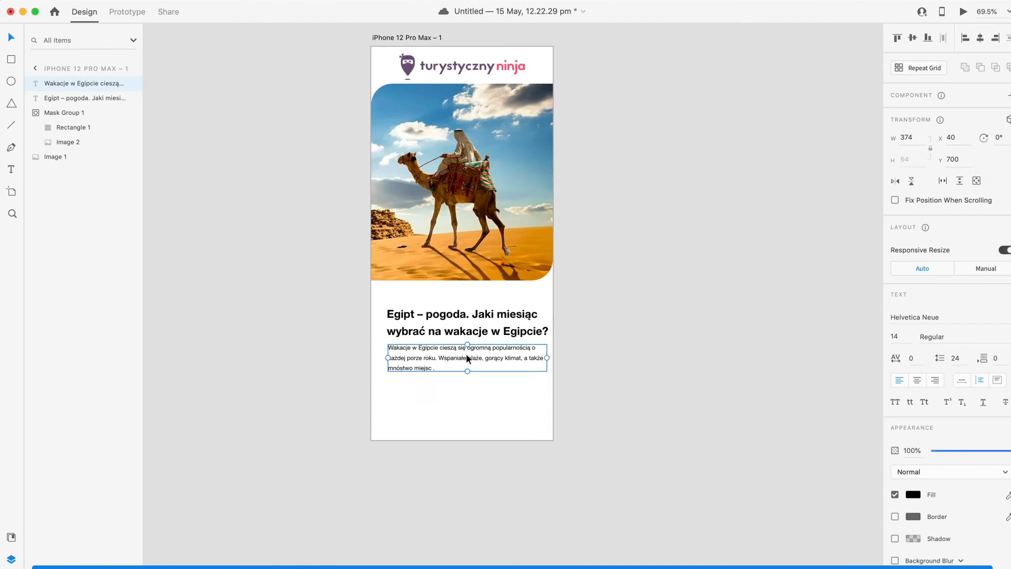
key(Escape)
Step: Move the heading and paragraph together to X 24, centred on the artboard, and nudge the pair slightly up
shift+click(460, 332)
drag(460, 333, 456, 338)
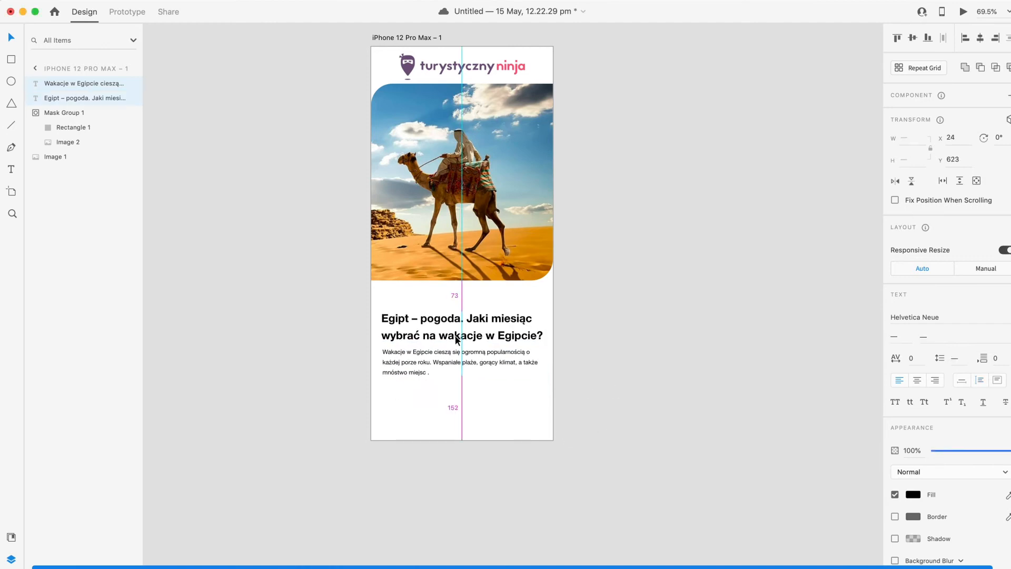
key(Escape)
scroll(430, 371, up, 5)
click(440, 304)
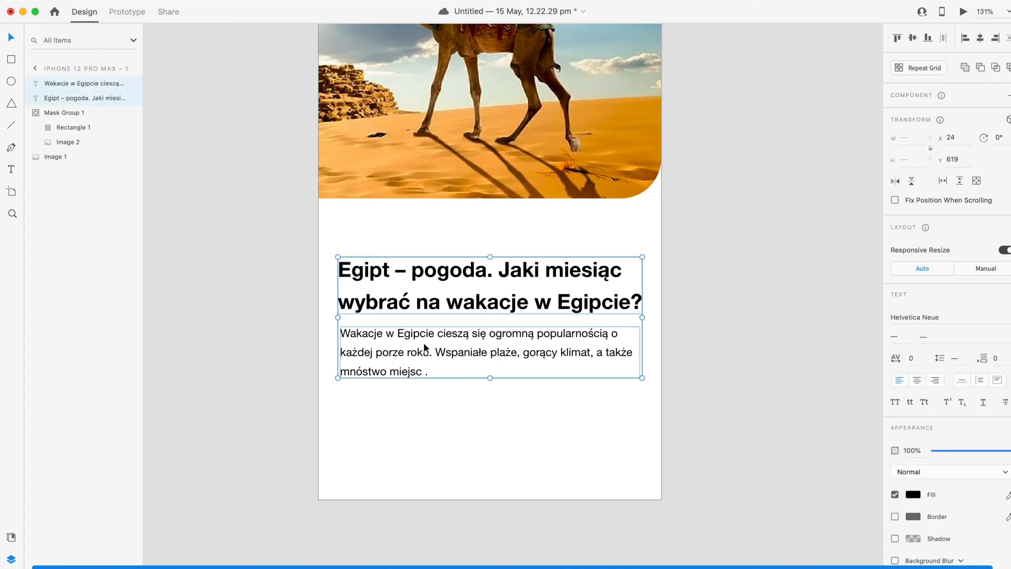
key(shift+Up)
key(Escape)
Step: Draw a rectangle about 92 × 28 between the photo and the heading, at about X 27, Y 573
click(12, 63)
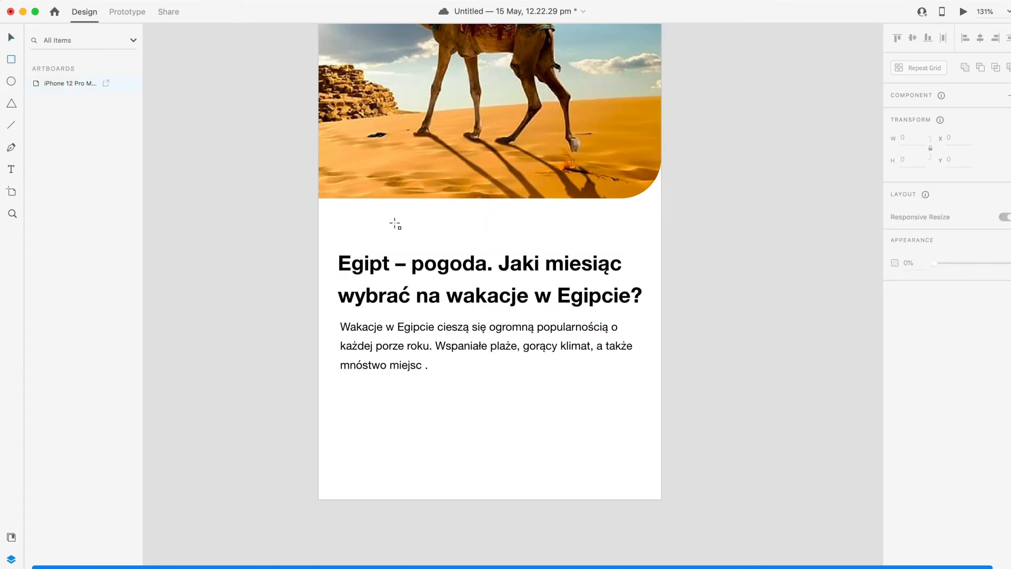
drag(340, 217, 414, 239)
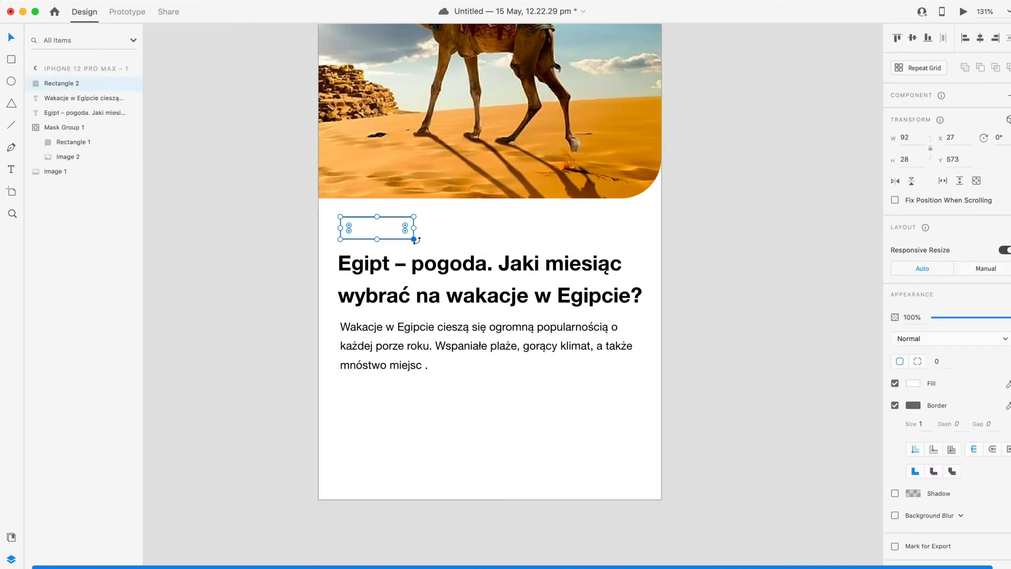
key(Escape)
Step: Add the text "TRAVEL" and place it inside the small rectangle above the heading
click(8, 170)
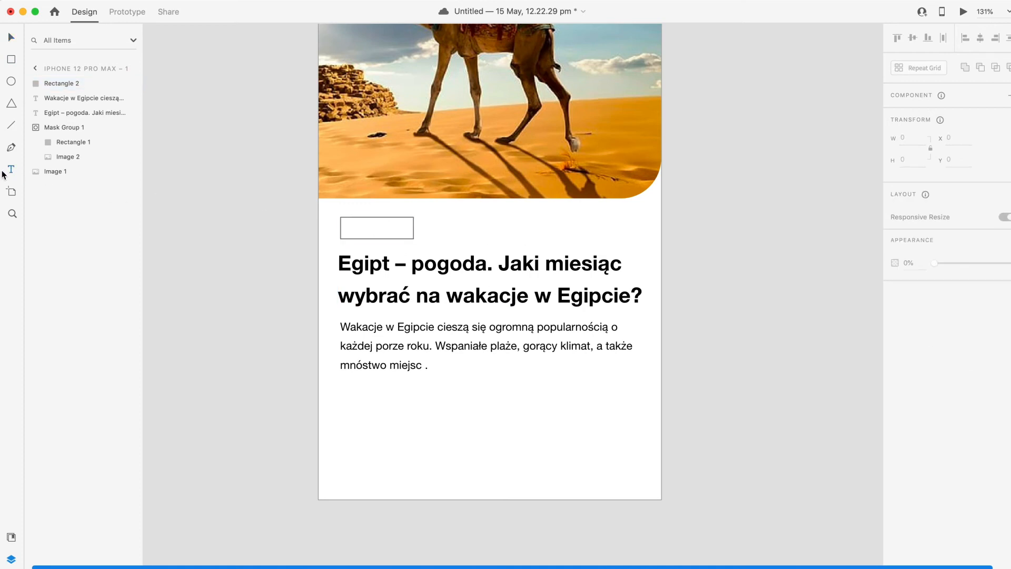
click(459, 230)
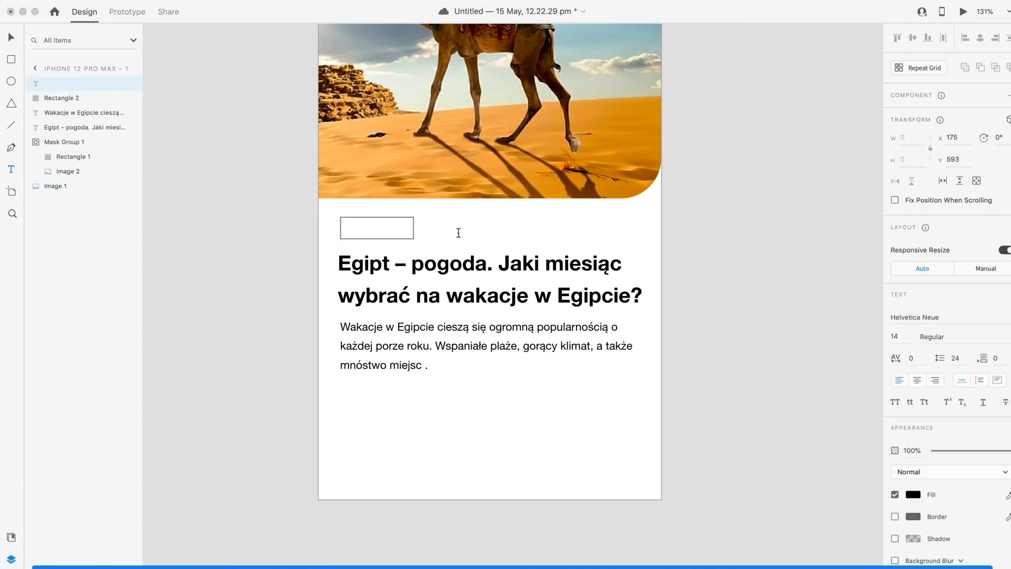
text(TRAVEL)
key(Escape)
drag(456, 228, 344, 227)
Step: Fill the tag rectangle with an orange sampled from the desert photo and narrow it to about 72 wide
click(407, 227)
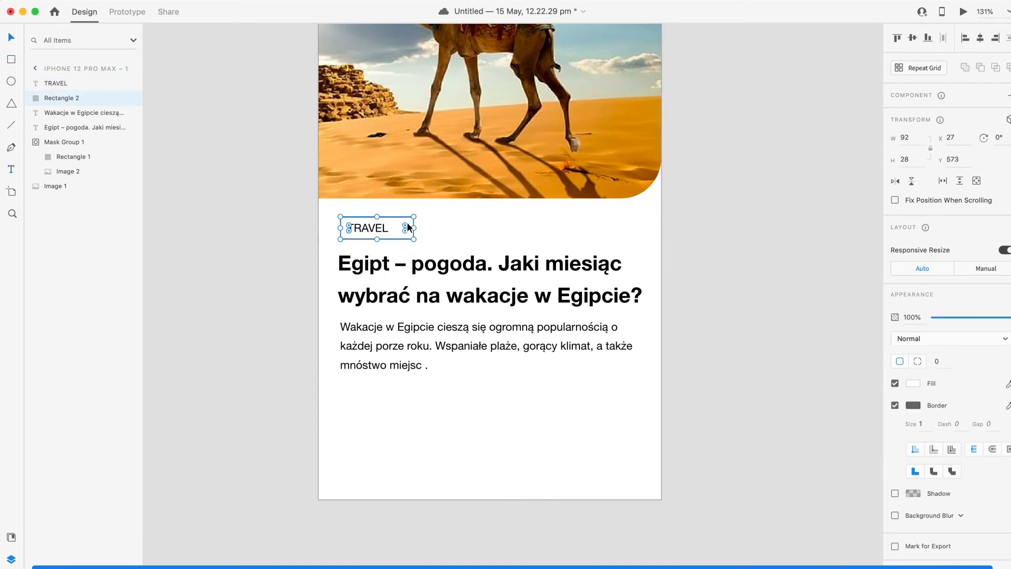
key(i)
click(625, 143)
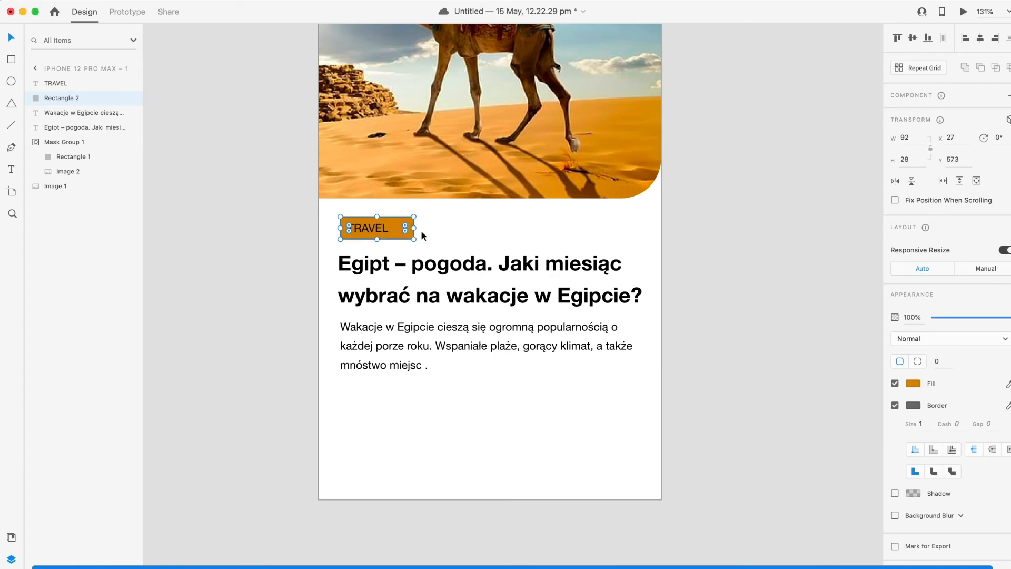
drag(412, 228, 398, 227)
Step: Make the TRAVEL text bold and white, and remove the border from its orange rectangle
click(360, 225)
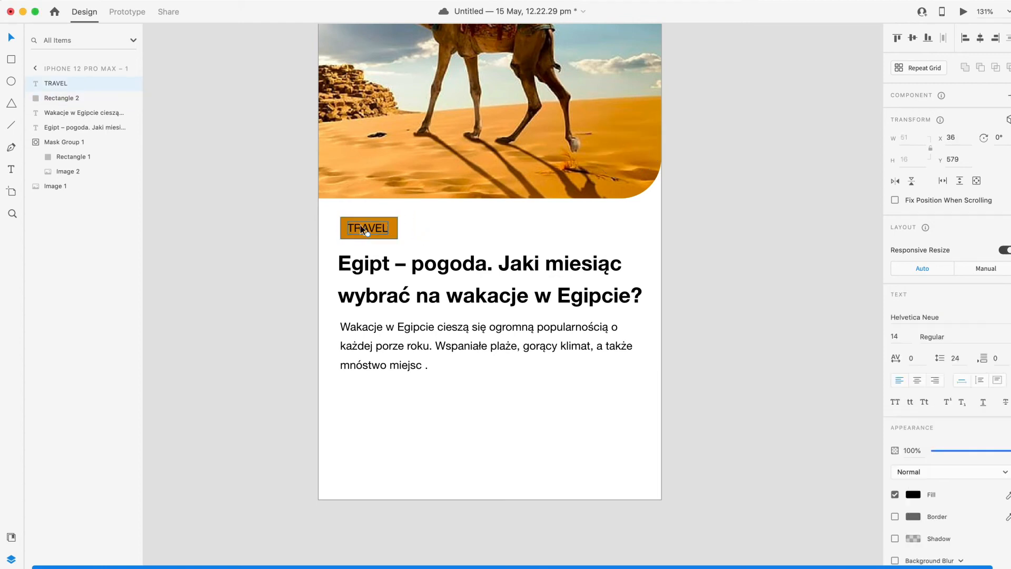
click(942, 336)
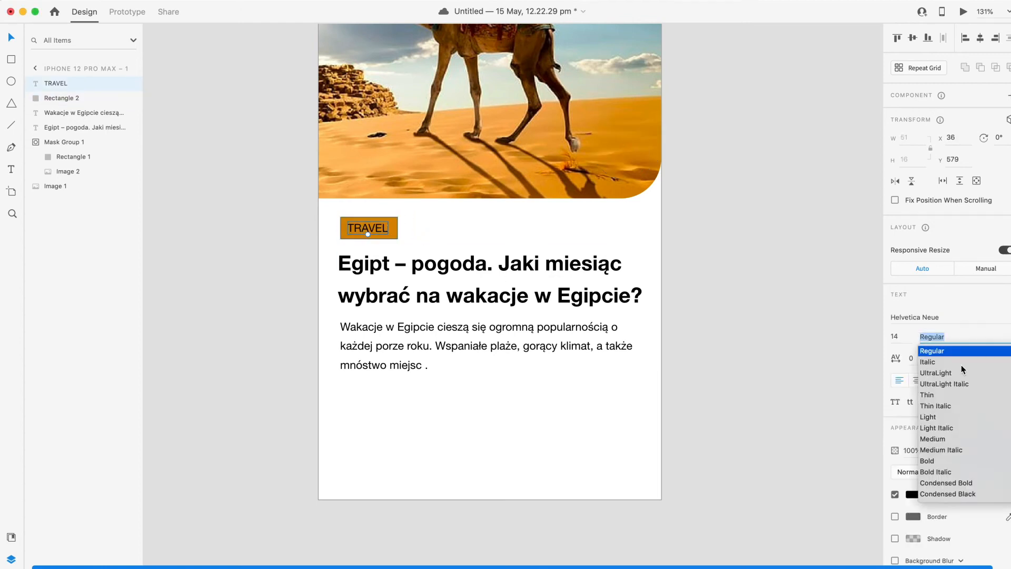
click(928, 460)
click(395, 218)
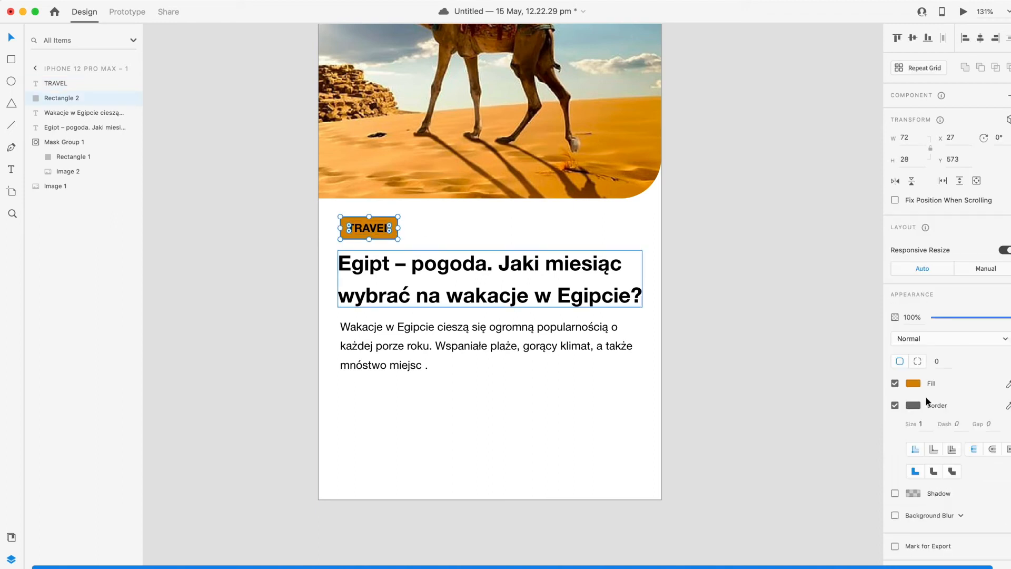
click(350, 226)
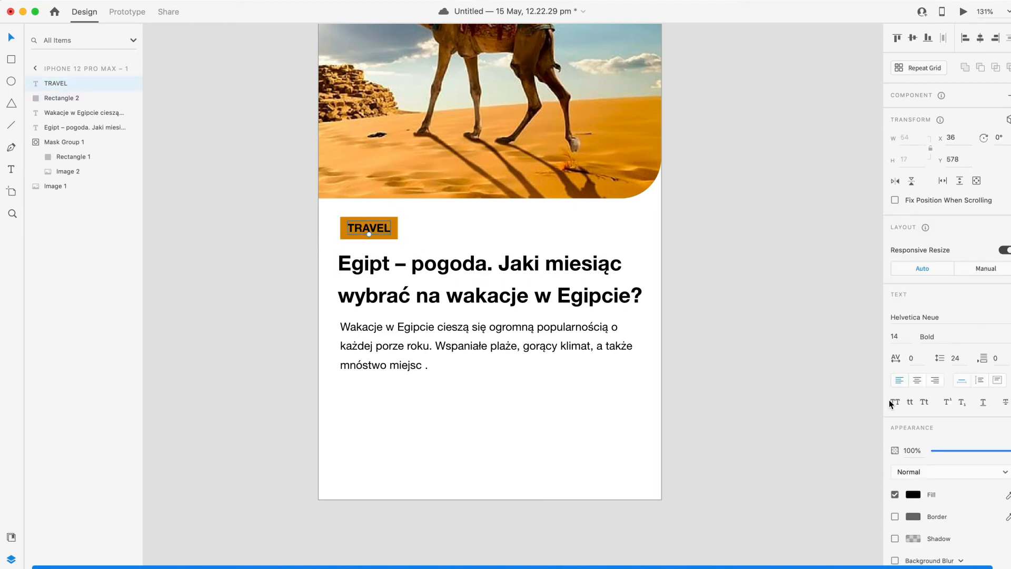
click(913, 495)
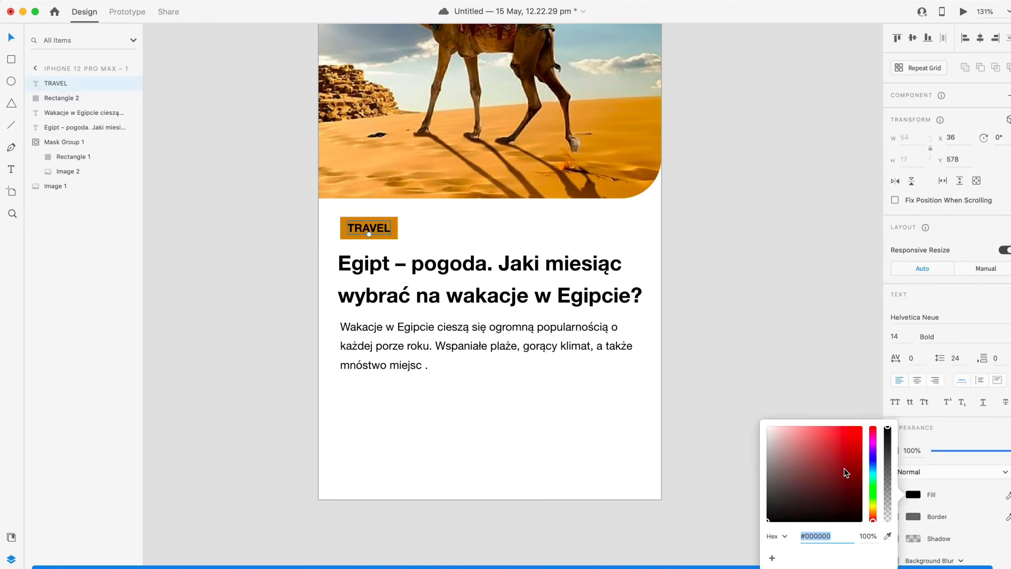
click(697, 310)
drag(283, 268, 708, 403)
drag(524, 356, 490, 337)
drag(280, 222, 562, 358)
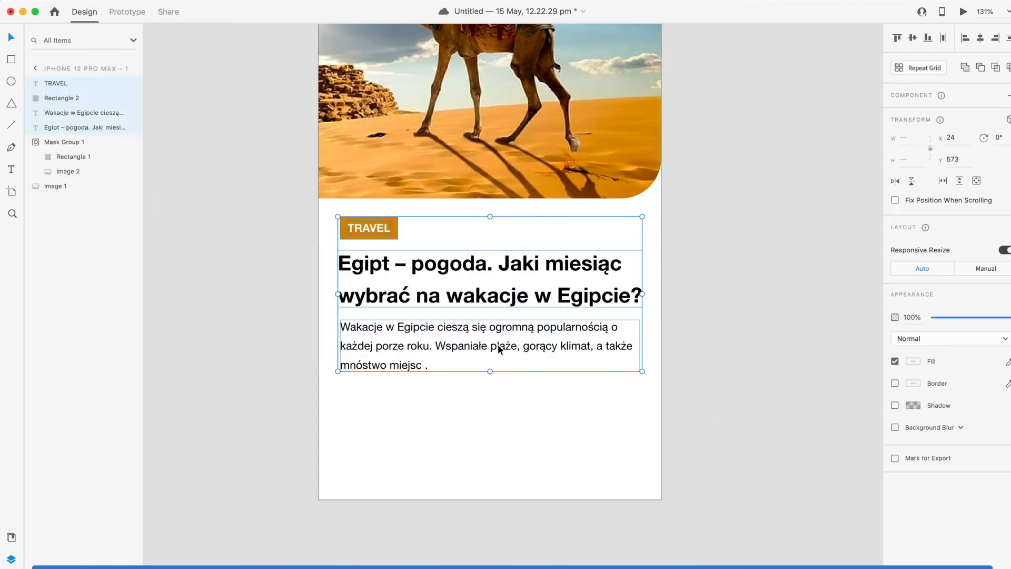
drag(471, 347, 479, 343)
click(732, 413)
Step: Draw a button rectangle about 380 × 57 below the paragraph and fully round its corners to radius 29
scroll(731, 413, down, 2)
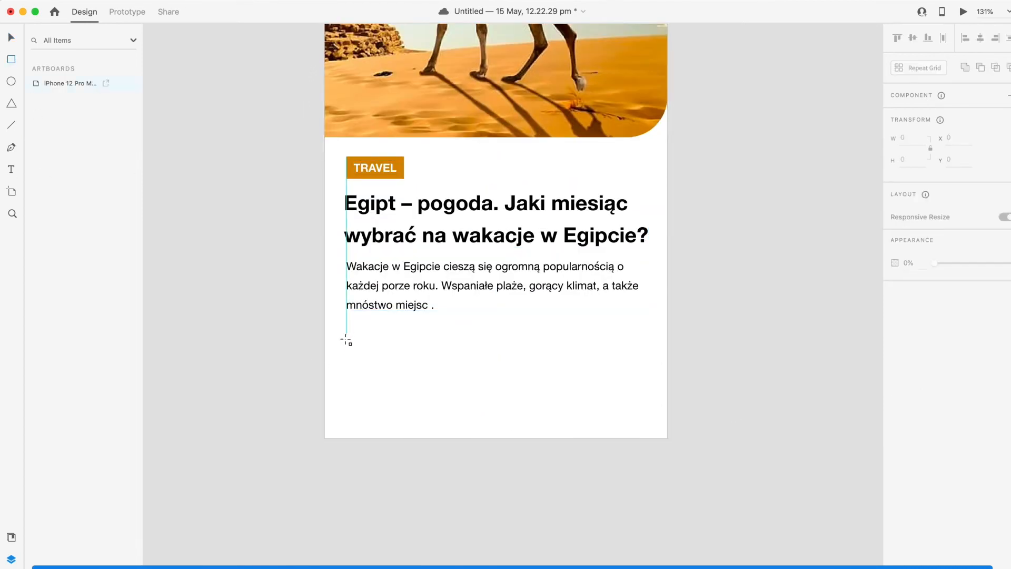
drag(344, 342, 651, 389)
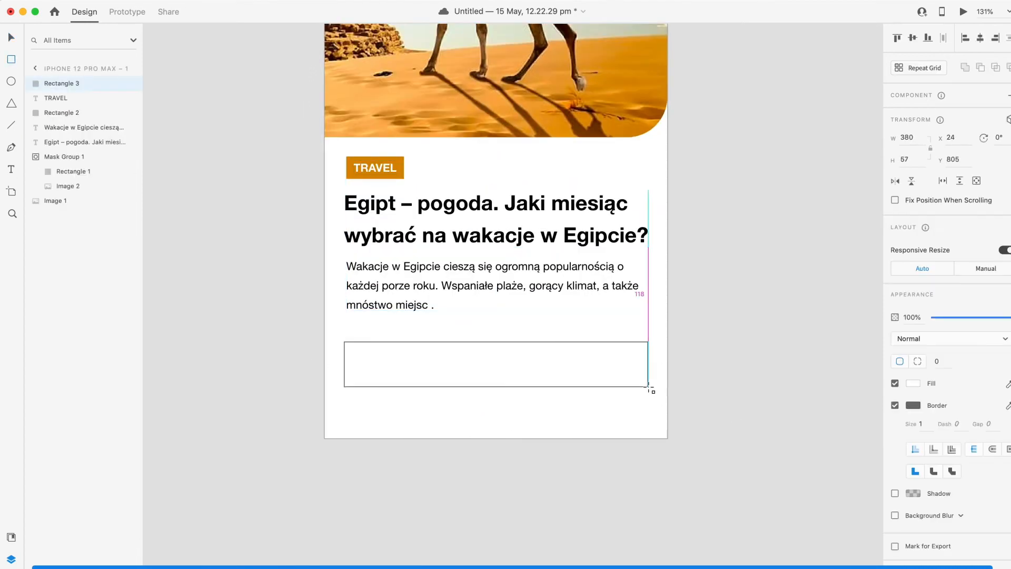
key(Escape)
click(457, 371)
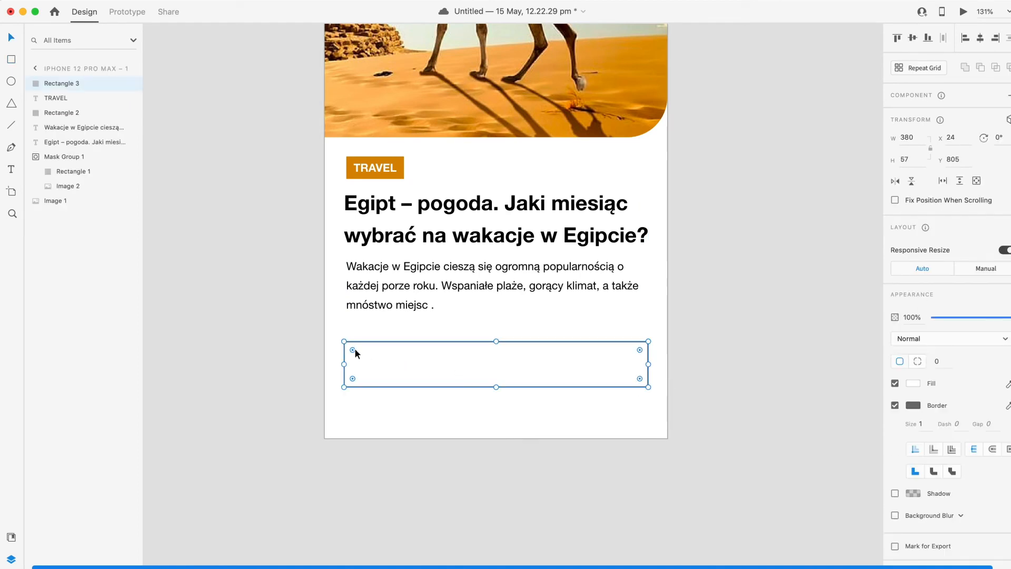
drag(353, 349, 757, 349)
drag(547, 328, 529, 393)
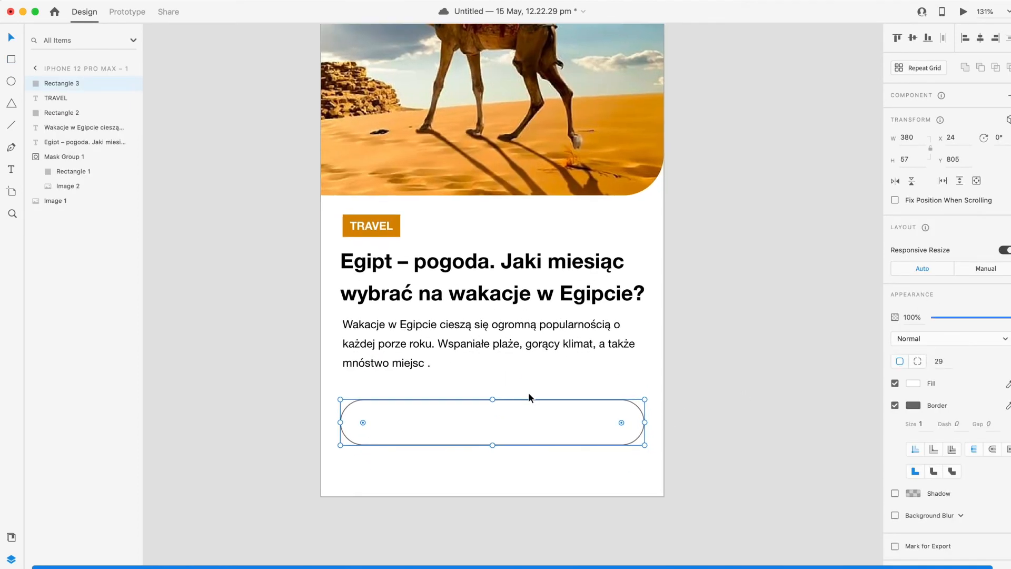
Step: Fill the rounded button with a bright orange-red and remove its border
scroll(587, 289, down, 3)
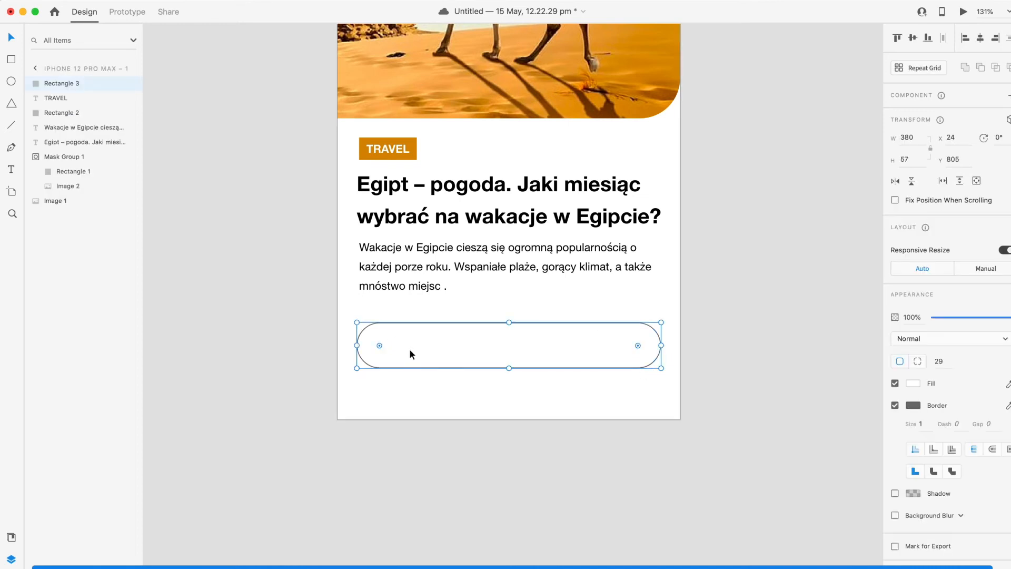
click(912, 384)
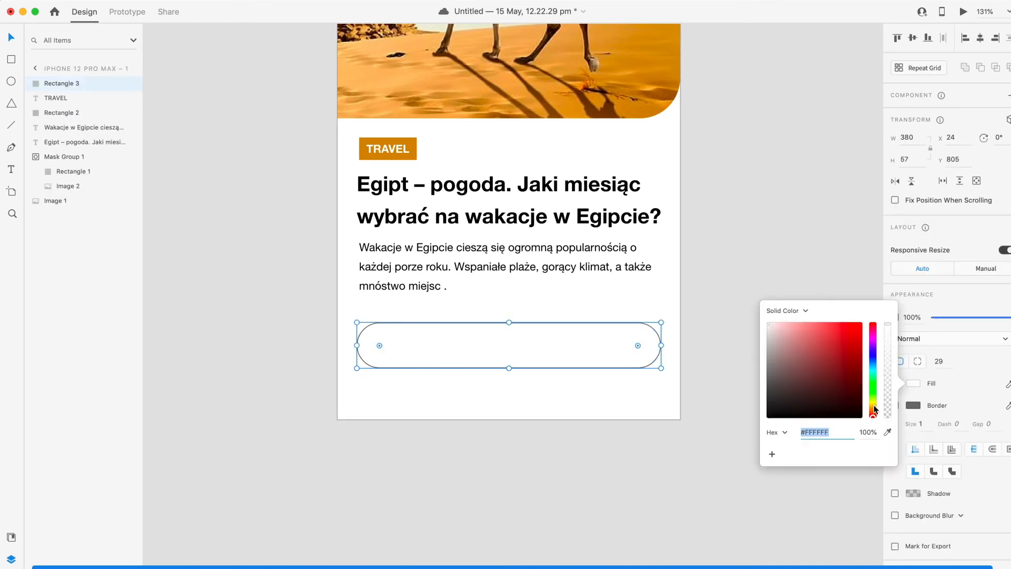
mouse_move(875, 409)
mouse_down()
mouse_move(874, 354)
mouse_move(876, 414)
mouse_up()
drag(841, 361, 880, 330)
key(Escape)
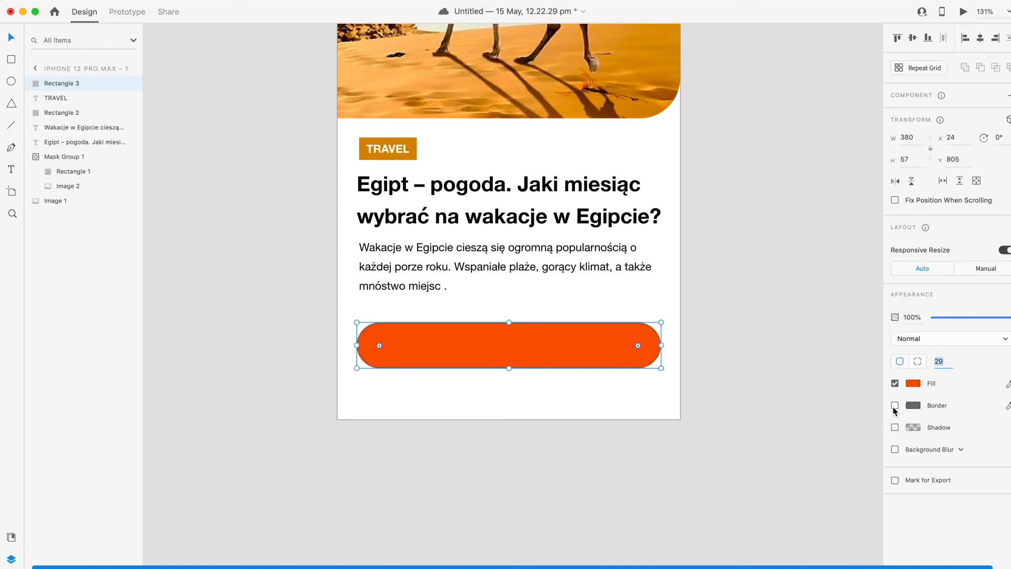
click(324, 327)
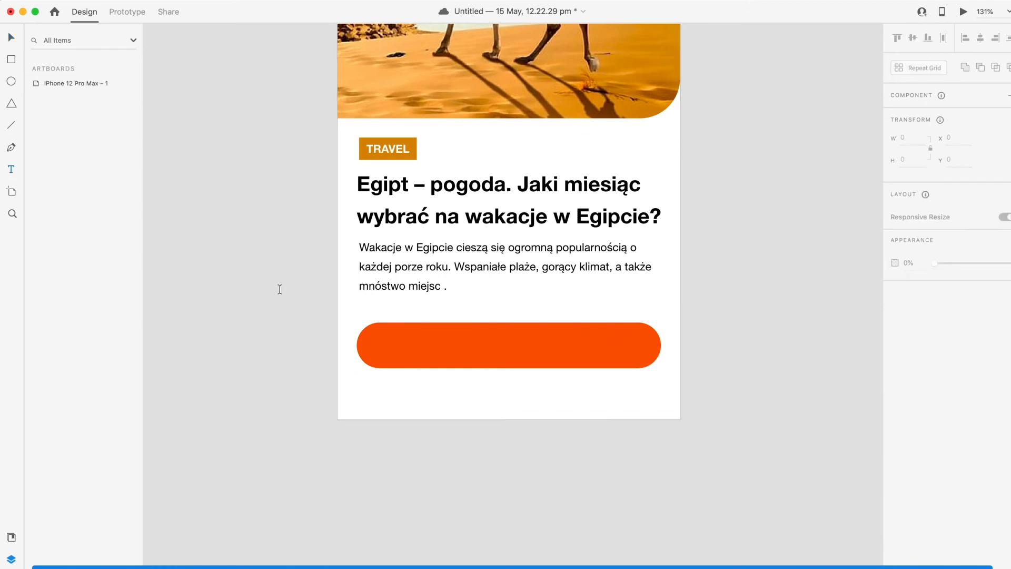
Step: Add the label "BOOK NOW" on the orange-red button and enlarge it to size 18
click(449, 346)
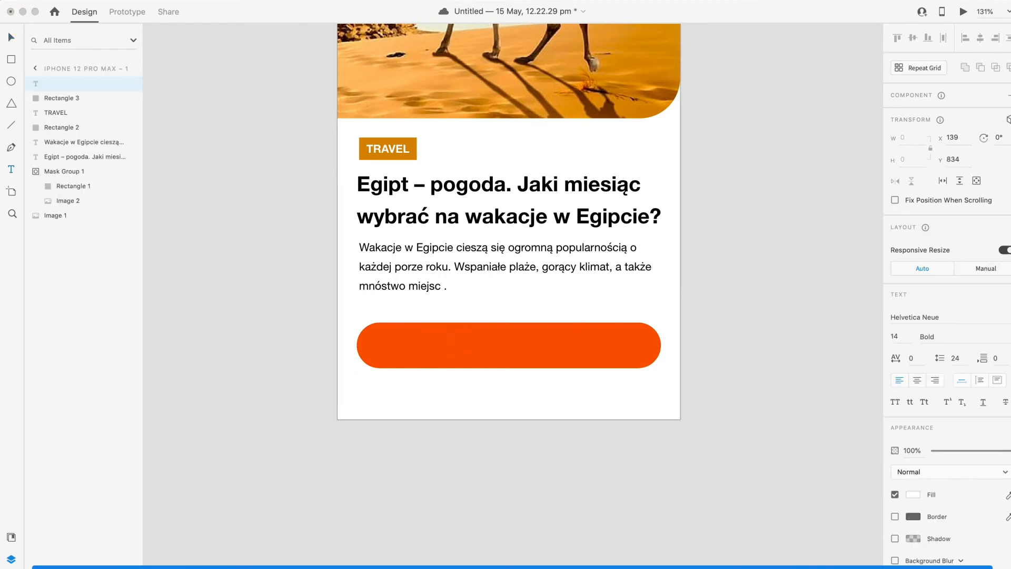
text(BOOK NOW)
key(Escape)
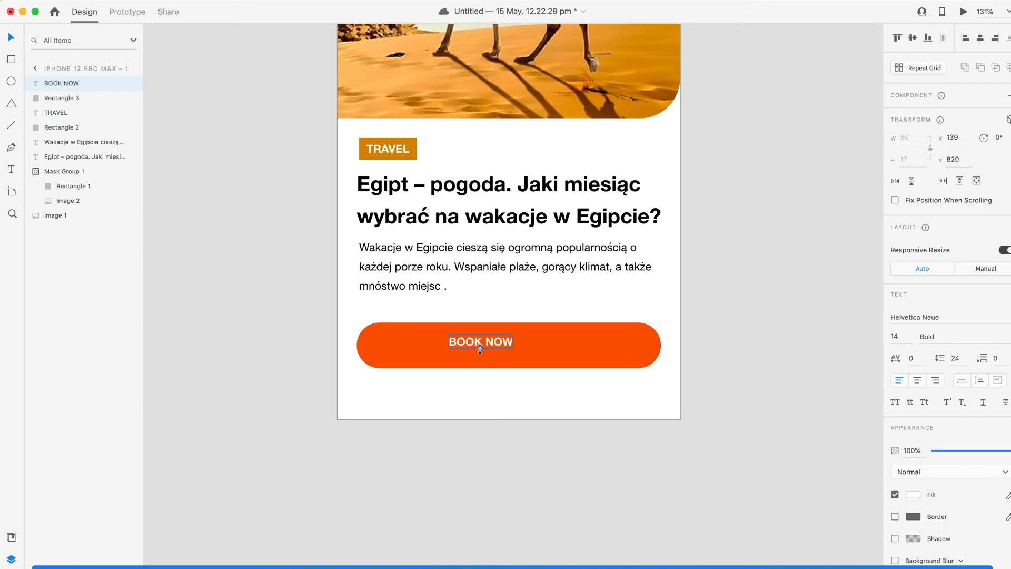
key(super+shift+period)
key(super+shift+period)
Step: Centre the BOOK NOW label horizontally on the button and align both to their vertical middle
drag(497, 343, 521, 345)
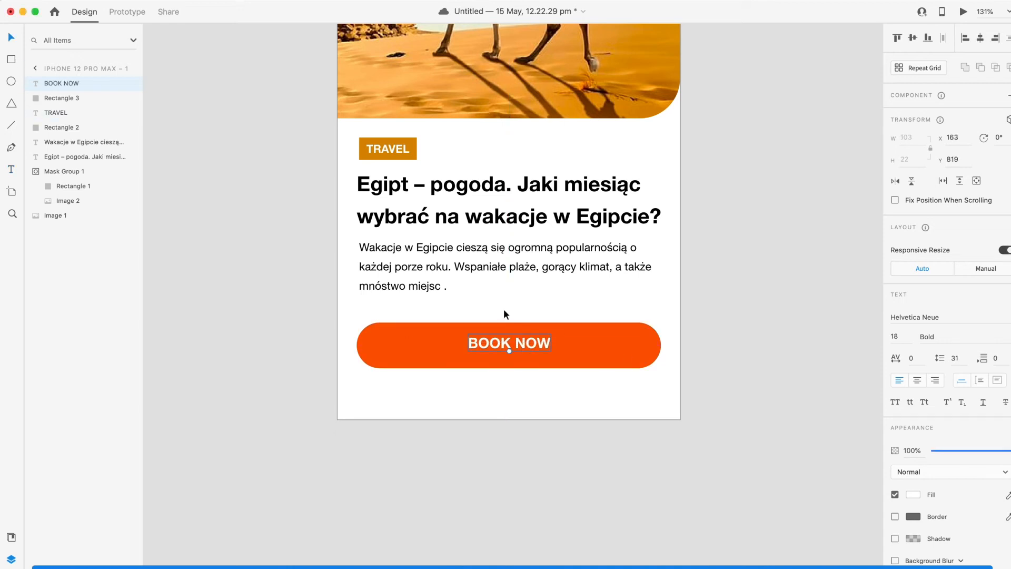
drag(504, 309, 534, 341)
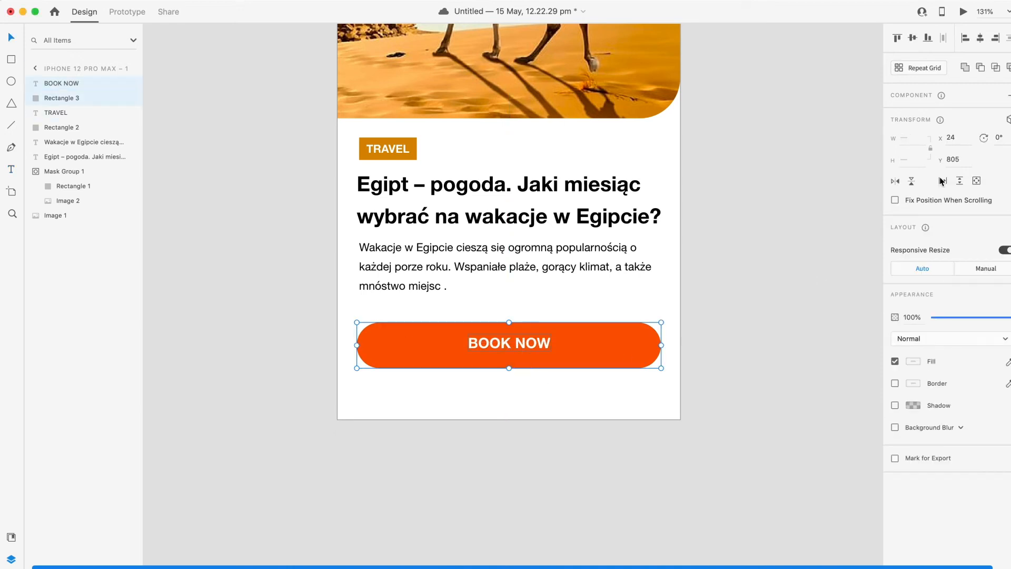
click(912, 38)
click(743, 283)
Step: Move the button and its BOOK NOW label down together to Y 821 and group them
scroll(742, 283, down, 5)
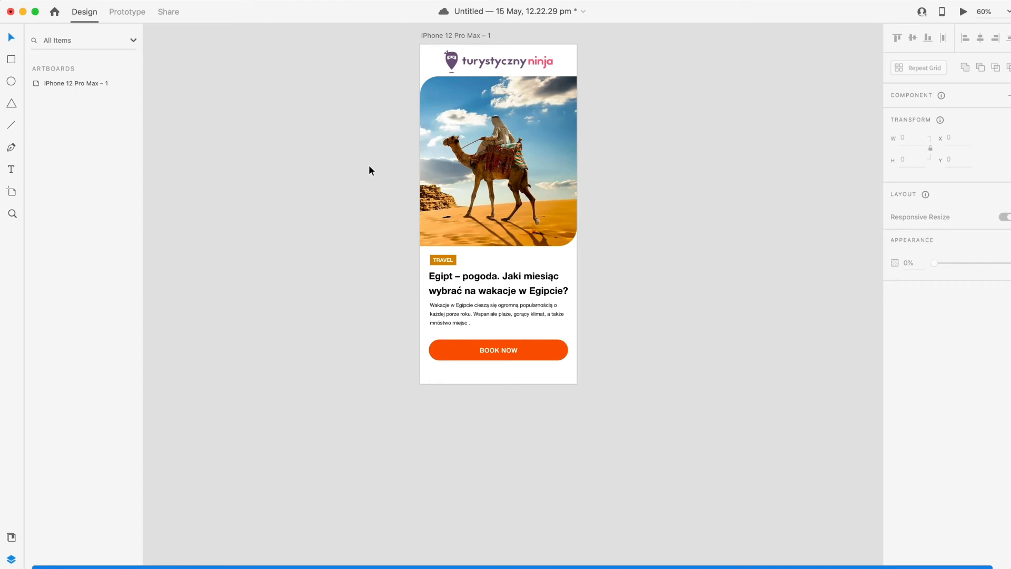
drag(400, 337, 519, 362)
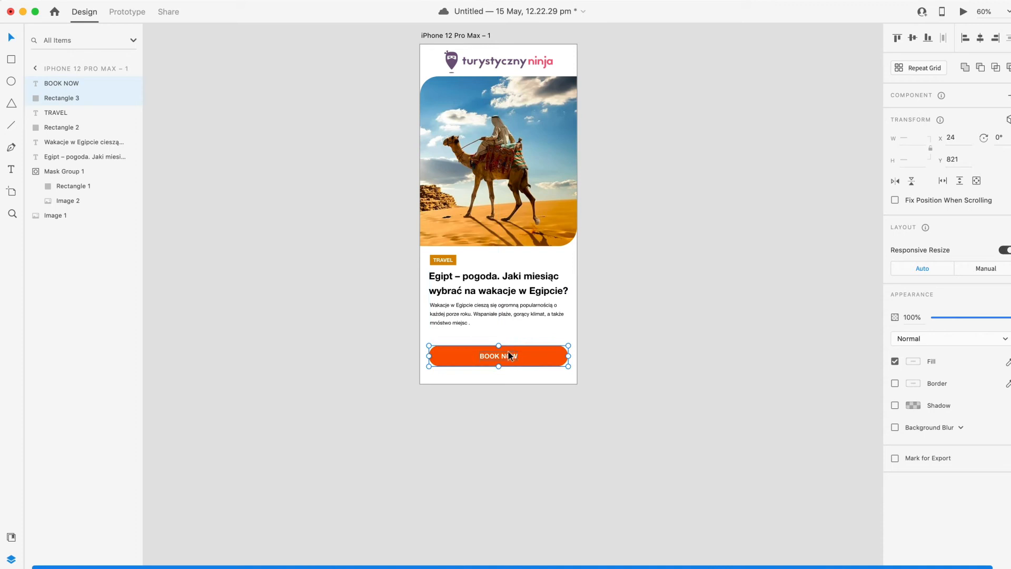
key(super+g)
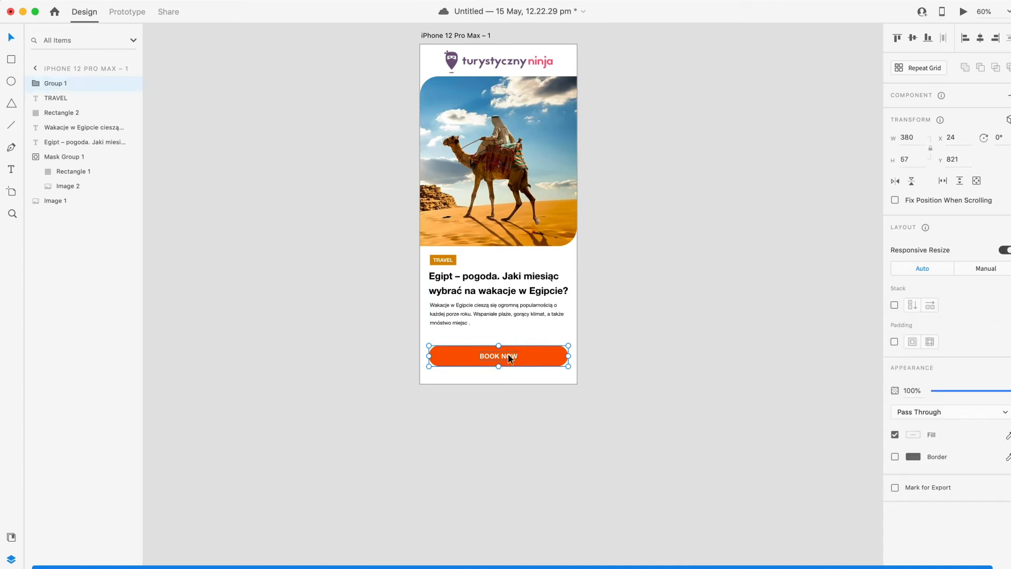
scroll(548, 390, up, 5)
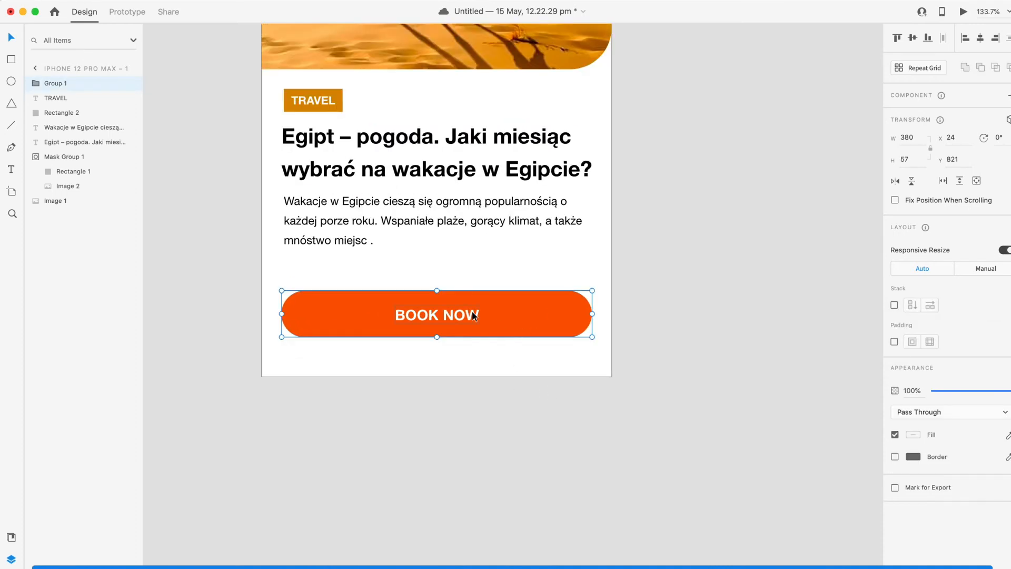
click(433, 315)
drag(433, 316, 432, 275)
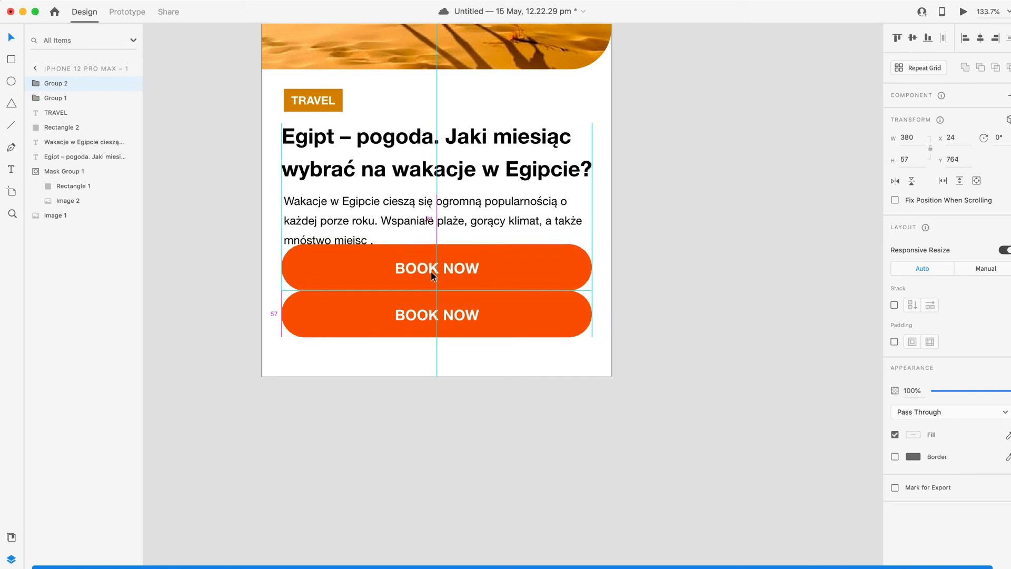
key(super+z)
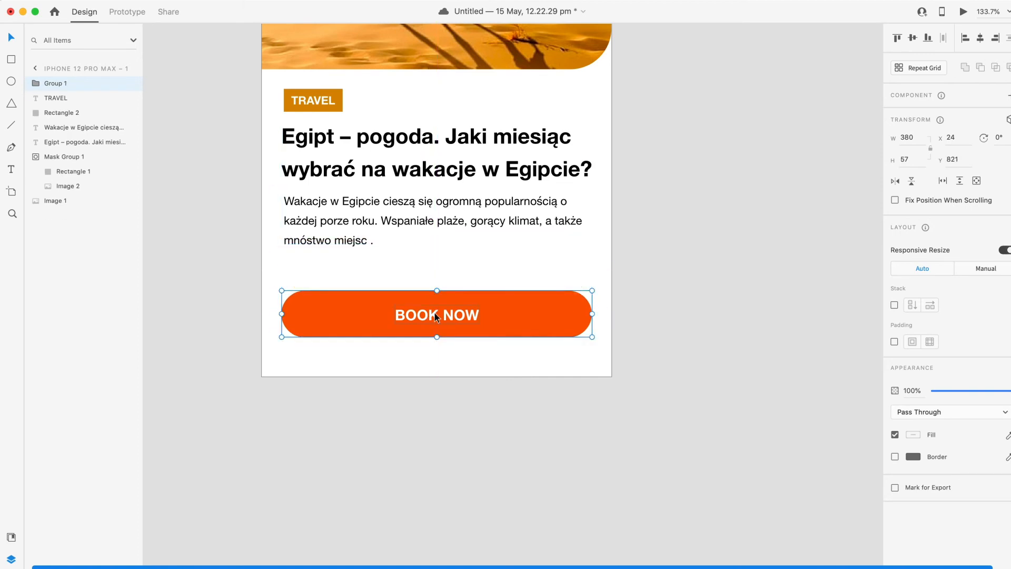
Step: Duplicate the BOOK NOW button group and place the copy directly above the original at Y 764
key(super+d)
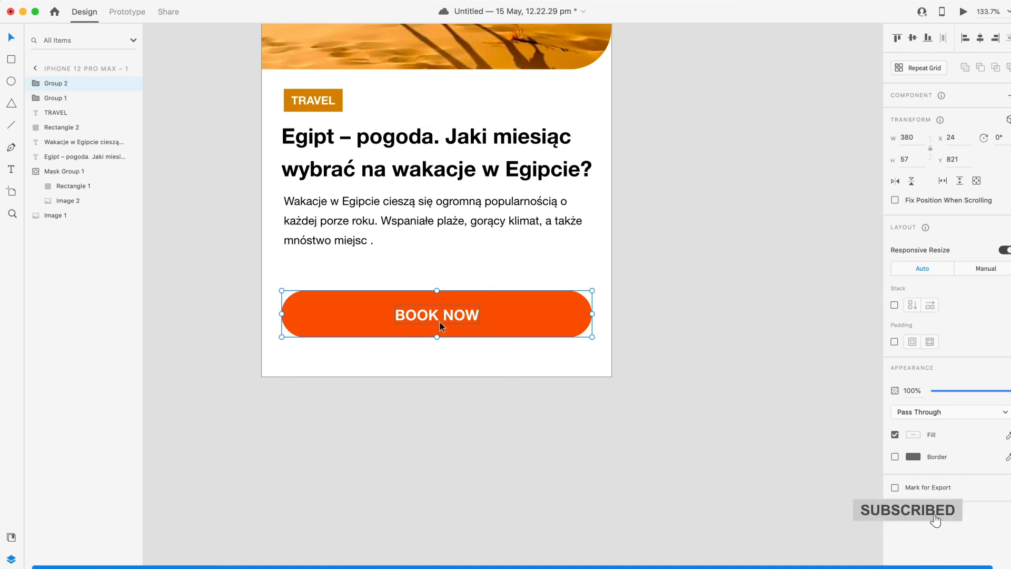
drag(440, 321, 440, 271)
Step: Change the fill of the upper button copy to a dark teal
scroll(441, 272, up, 5)
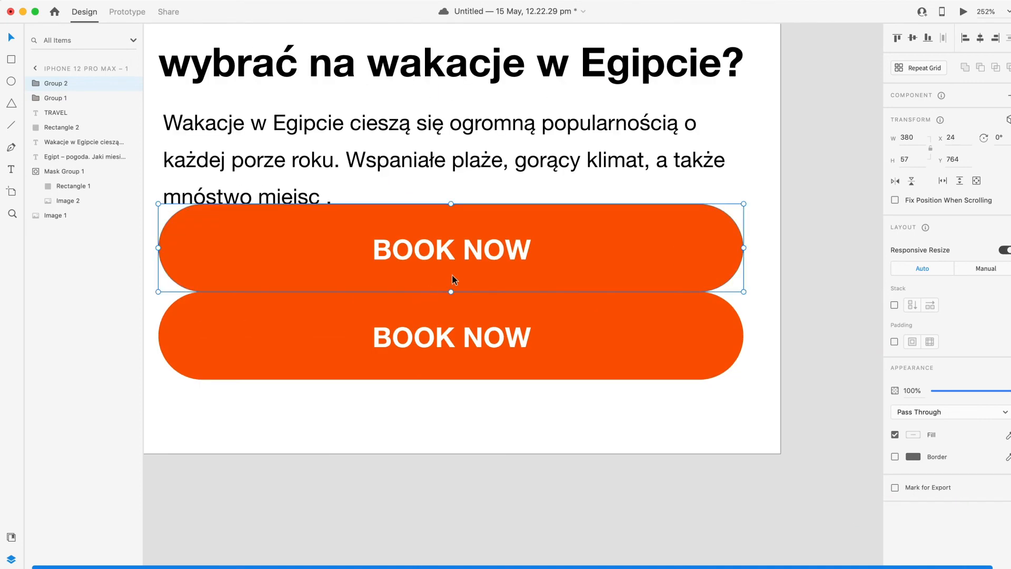
double_click(594, 261)
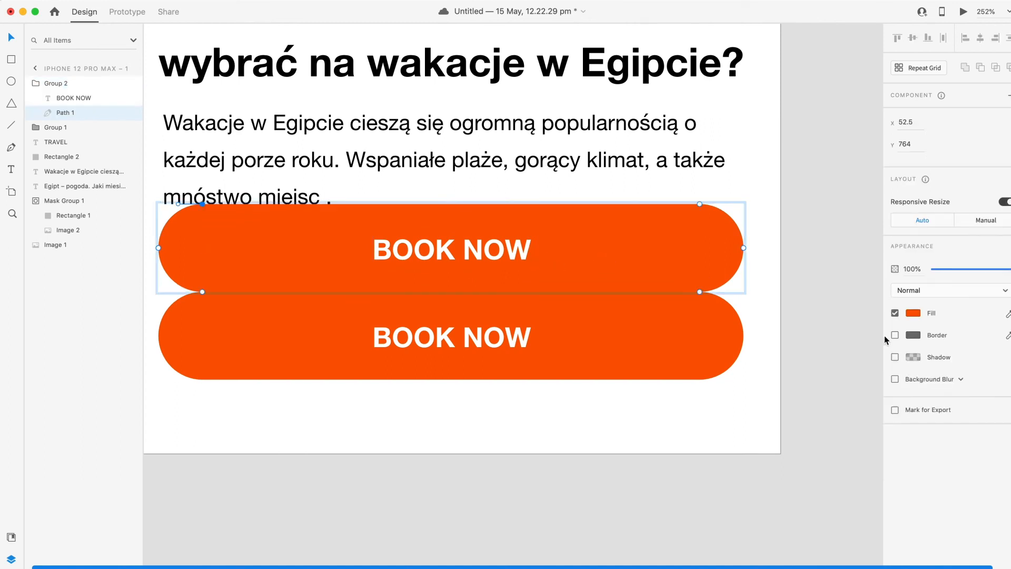
click(917, 315)
drag(873, 314, 874, 322)
click(823, 299)
drag(823, 299, 875, 305)
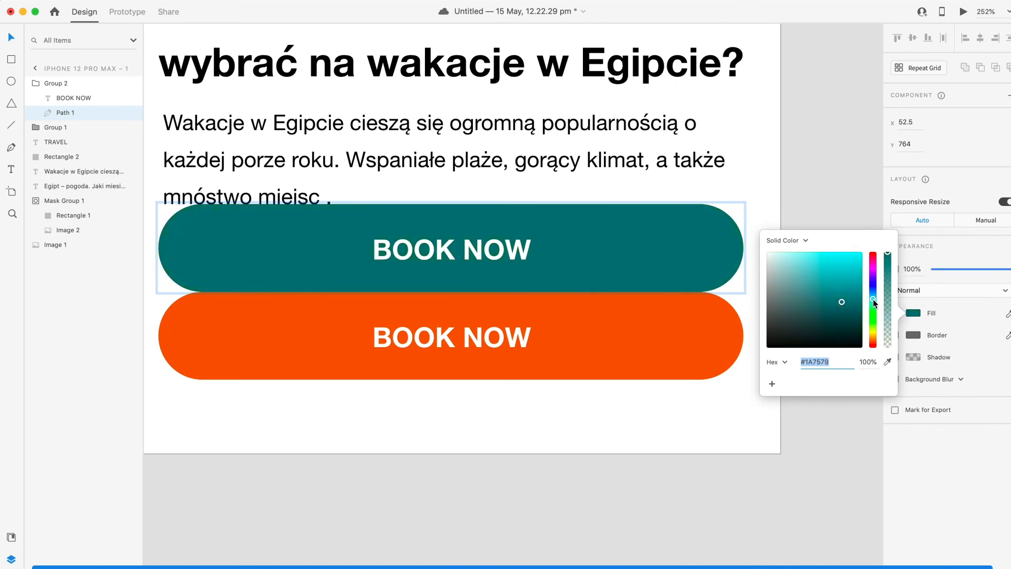
Step: Change the teal button's label to "BOOKED" and centre it horizontally on the button
click(416, 240)
double_click(416, 240)
text(BOOKED)
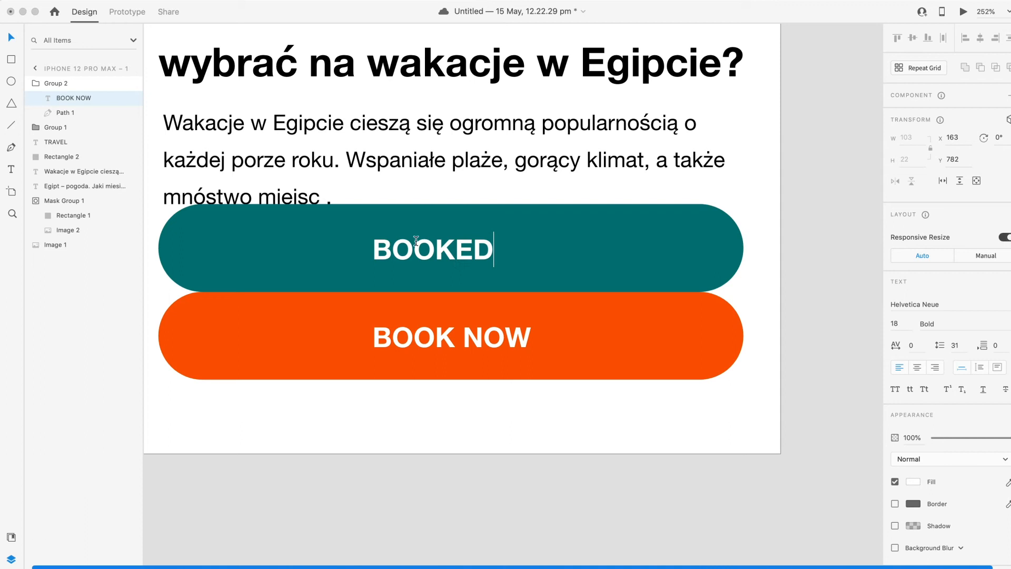
key(Escape)
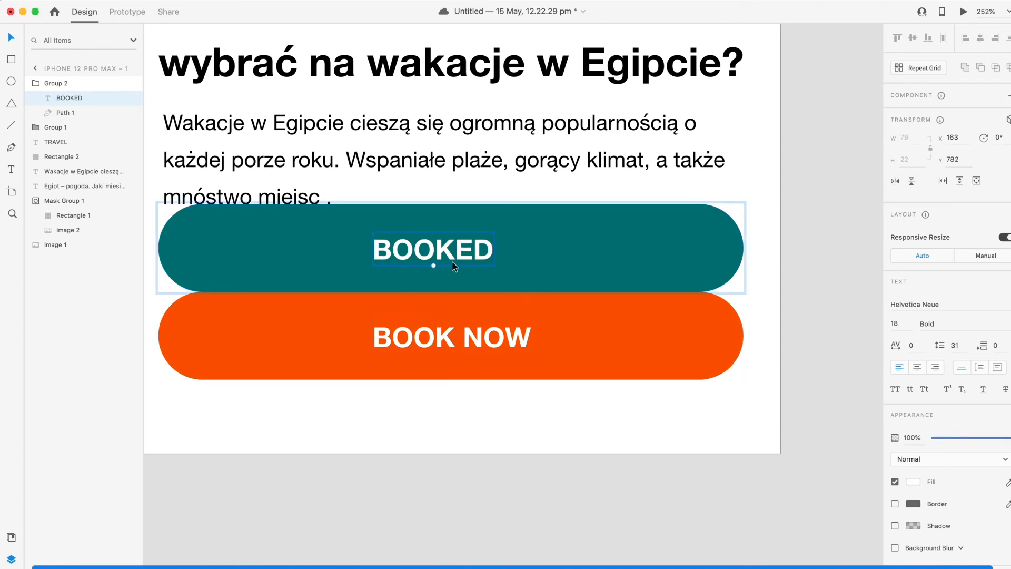
drag(440, 265, 460, 264)
key(Escape)
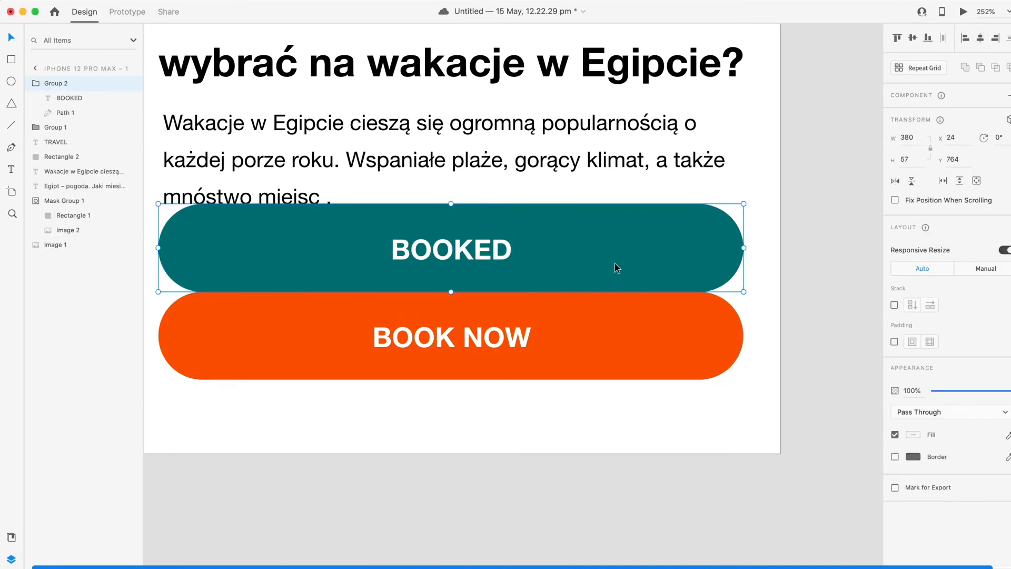
Step: Move the BOOKED button group up to Y 714, leaving a gap above the BOOK NOW button
key(shift+Up)
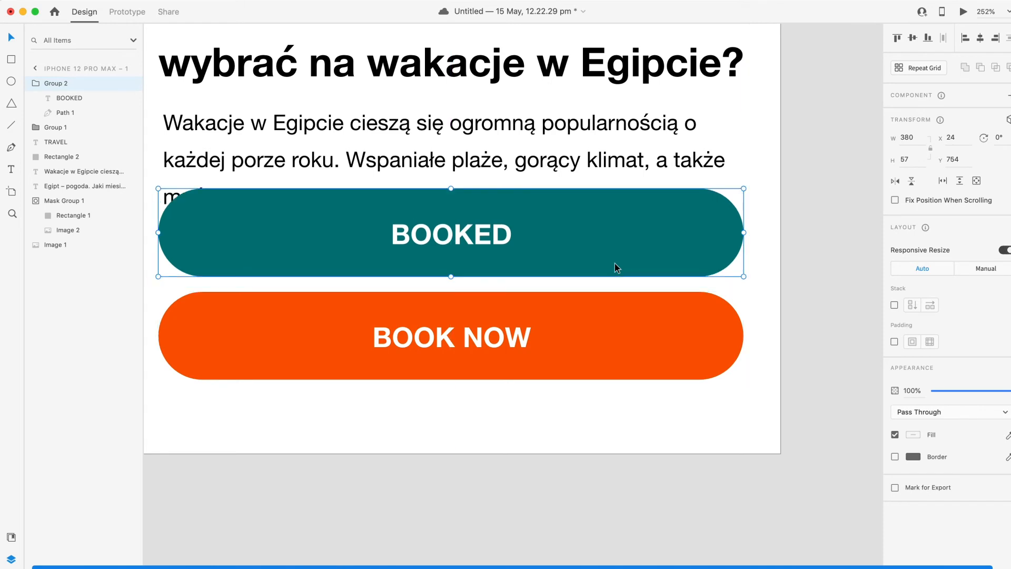
key(shift+Up)
key(shift+Up)
key(shift+Up)
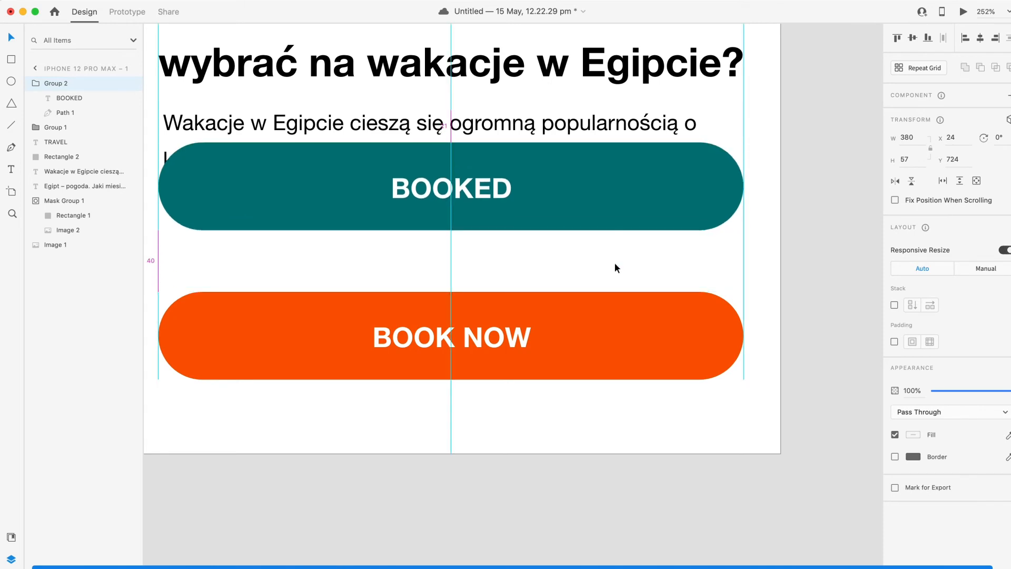
key(shift+Up)
Step: Group the BOOKED and BOOK NOW buttons together
scroll(639, 310, down, 5)
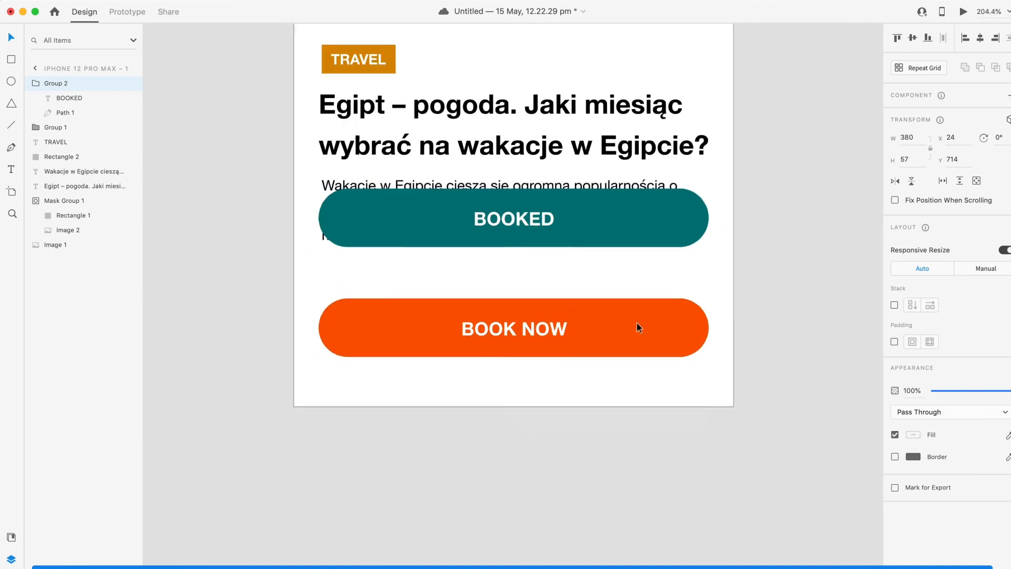
shift+click(646, 327)
key(super+g)
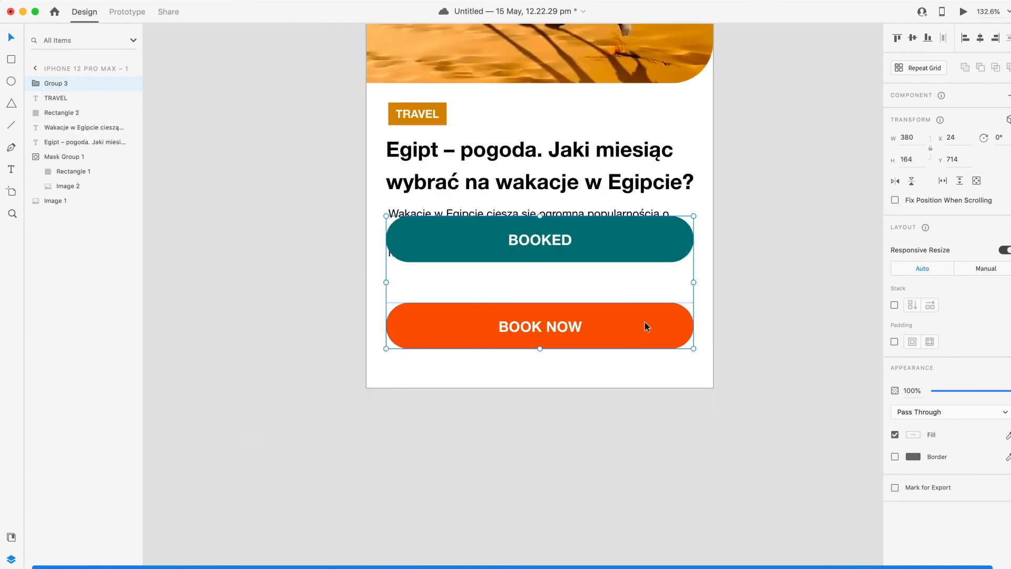
Step: Duplicate the iPhone 12 Pro Max – 1 artboard
scroll(629, 386, down, 5)
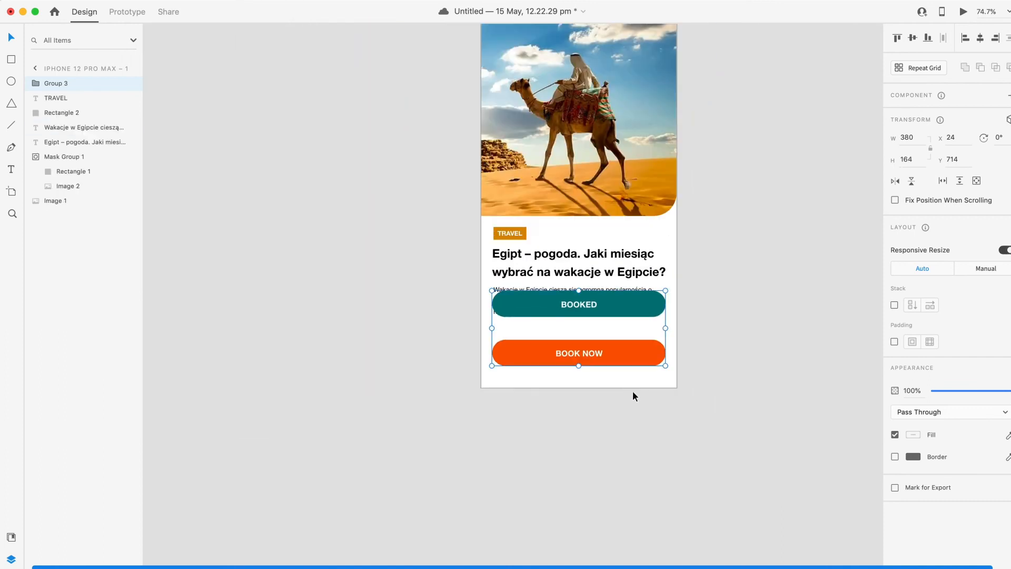
drag(633, 390, 537, 456)
drag(562, 191, 522, 249)
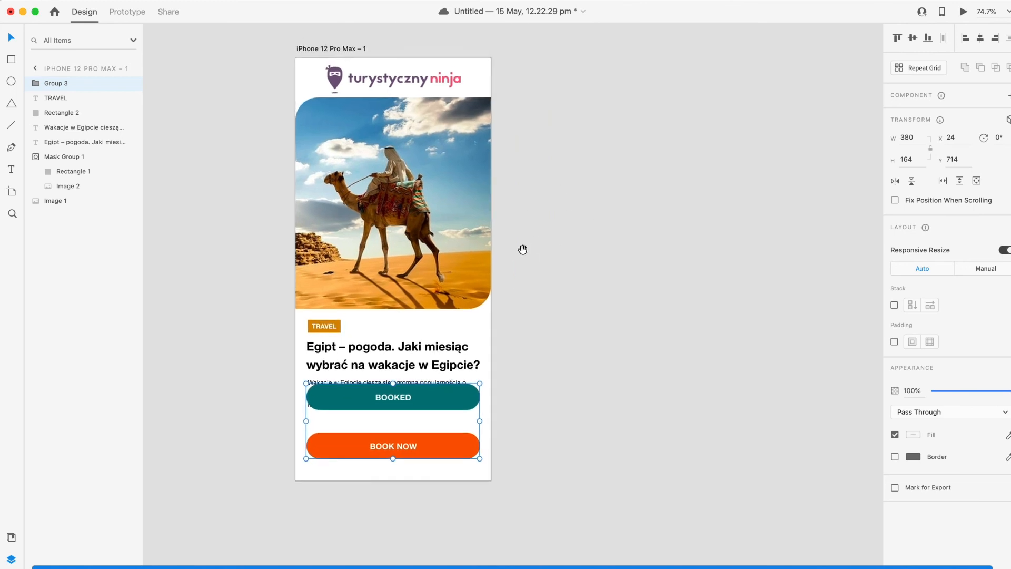
click(322, 48)
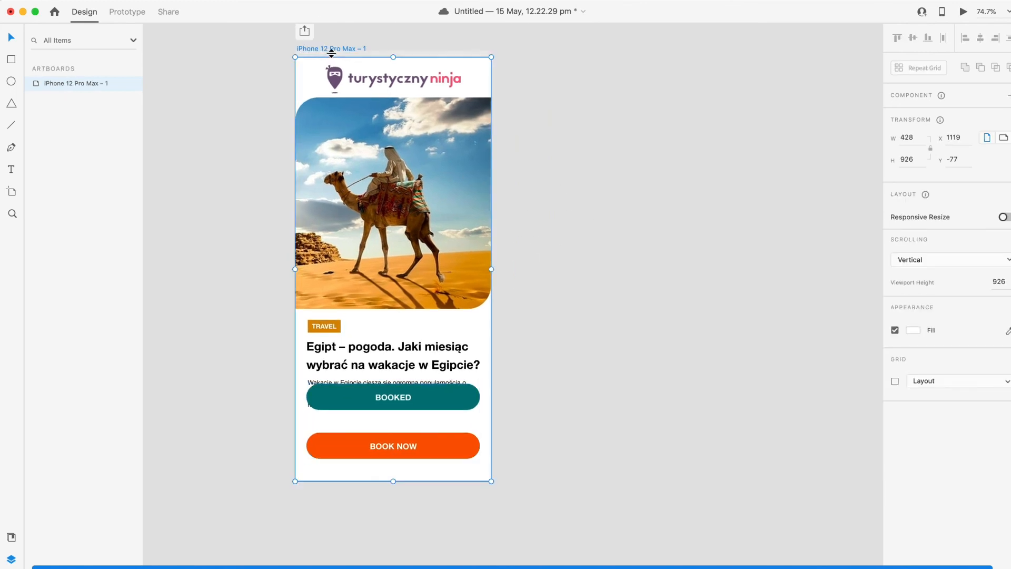
key(super+d)
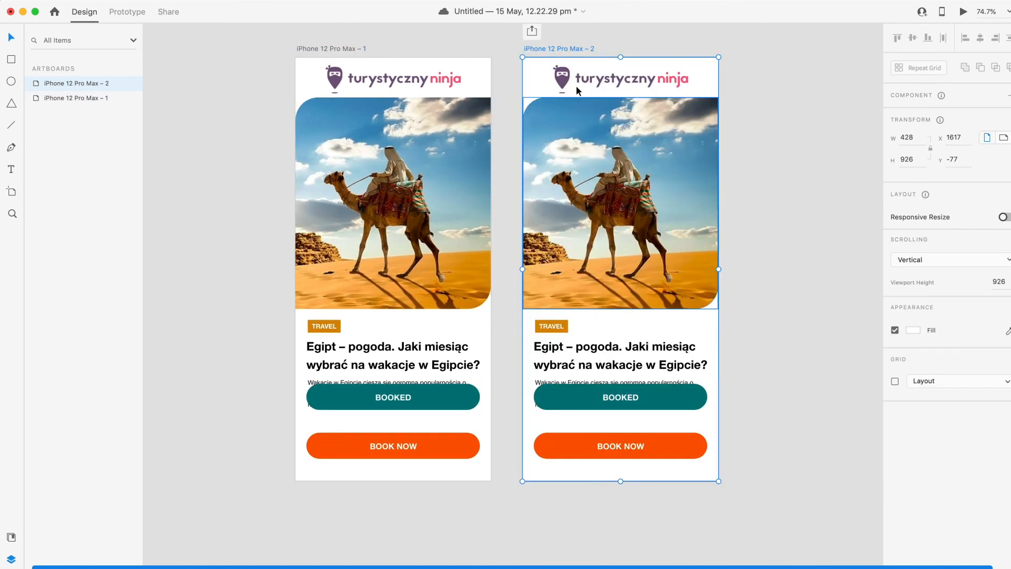
Step: Draw a horizontal guide line about 204 wide at Y 878, along the BOOK NOW button's lower edge on the second artboard
scroll(616, 263, right, 2)
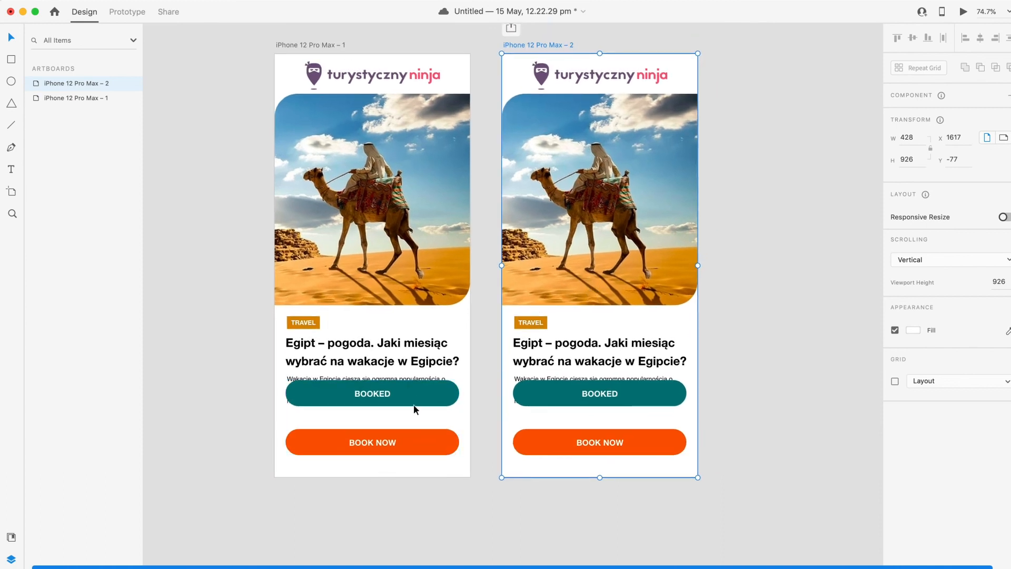
scroll(555, 422, up, 10)
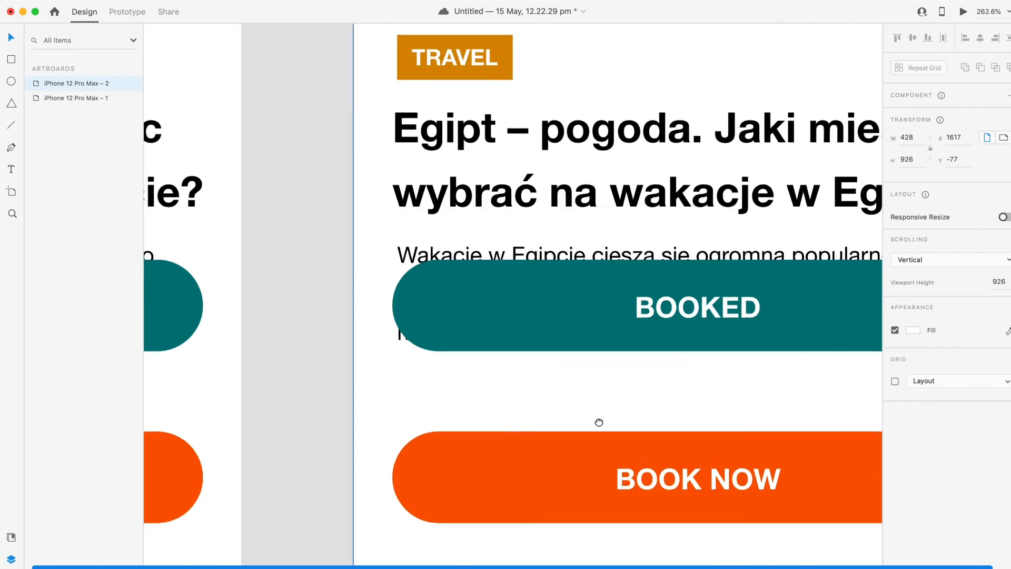
scroll(596, 212, down, 5)
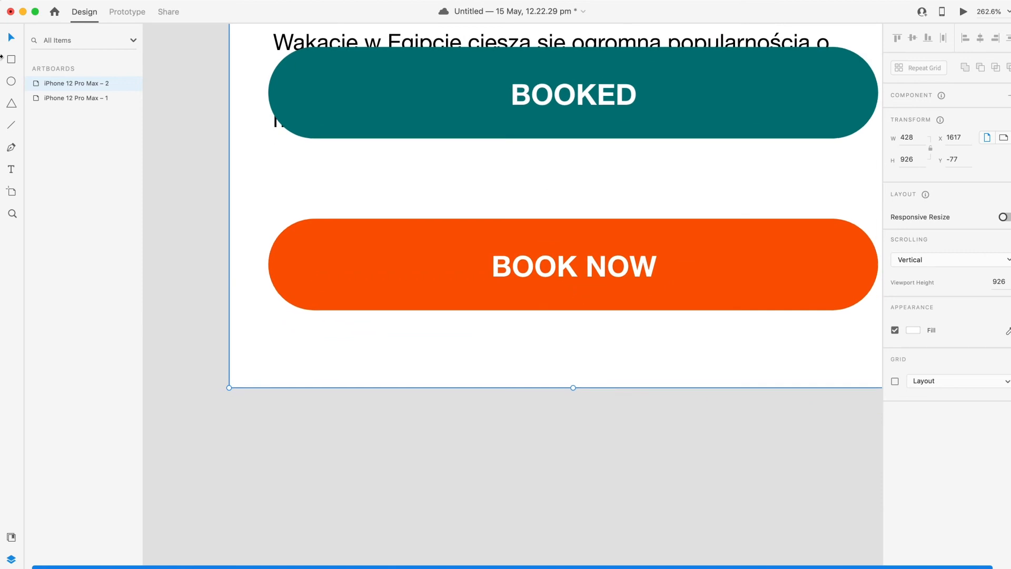
drag(232, 314, 558, 321)
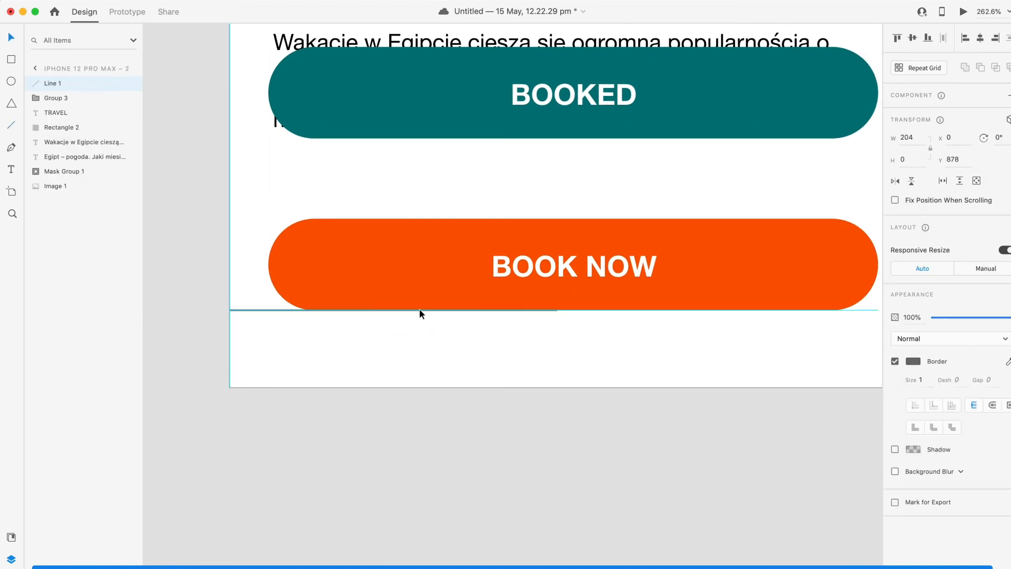
Step: Move the second artboard's button group down until the BOOKED button's lower edge meets the guide line, and delete the line
click(516, 260)
drag(515, 260, 509, 415)
click(251, 310)
key(Delete)
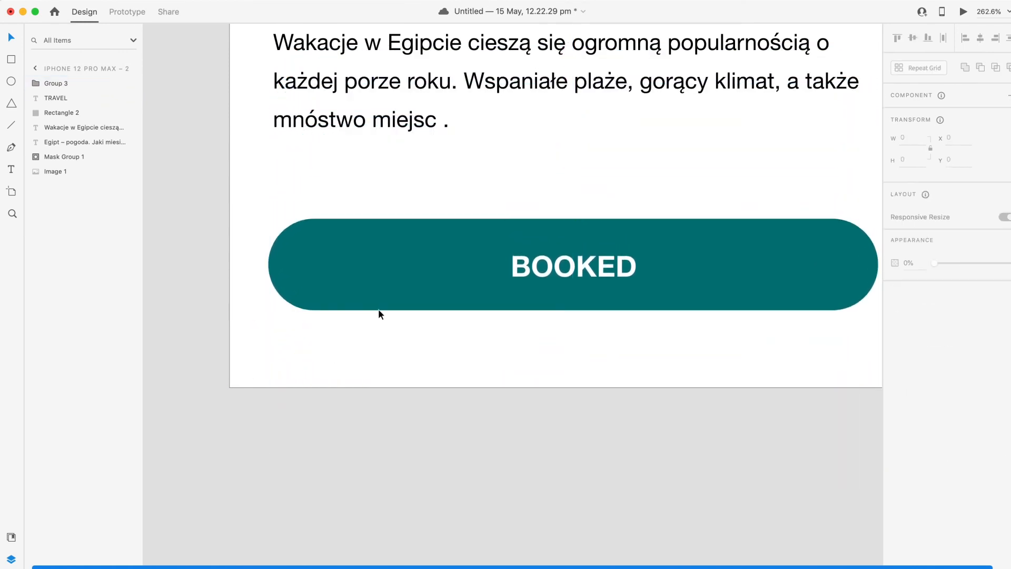
Step: Link the first artboard's BOOK NOW button to iPhone 12 Pro Max – 2 with a Tap trigger, Auto-Animate and Ease In easing
scroll(379, 311, down, 10)
drag(245, 348, 462, 291)
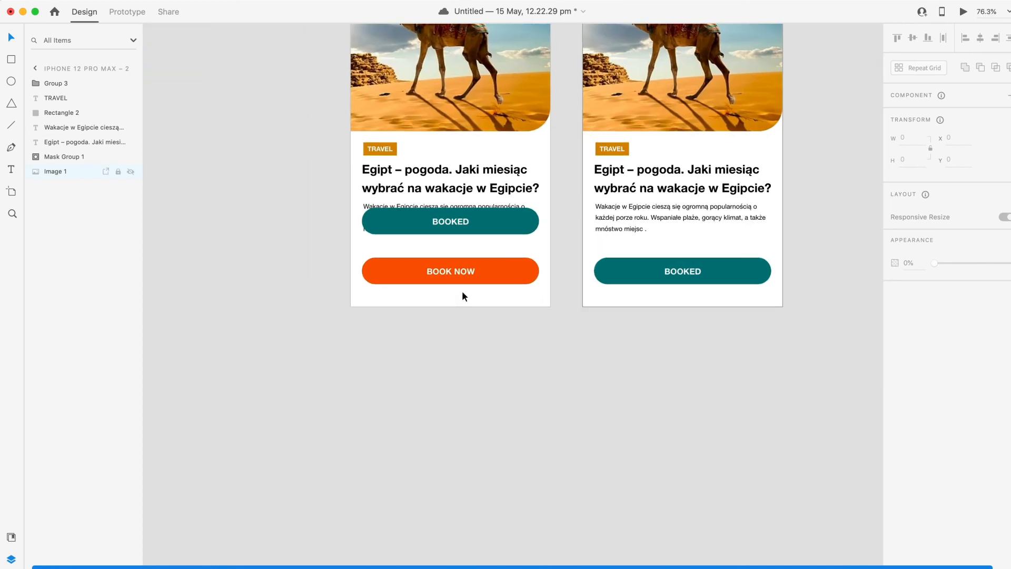
double_click(487, 271)
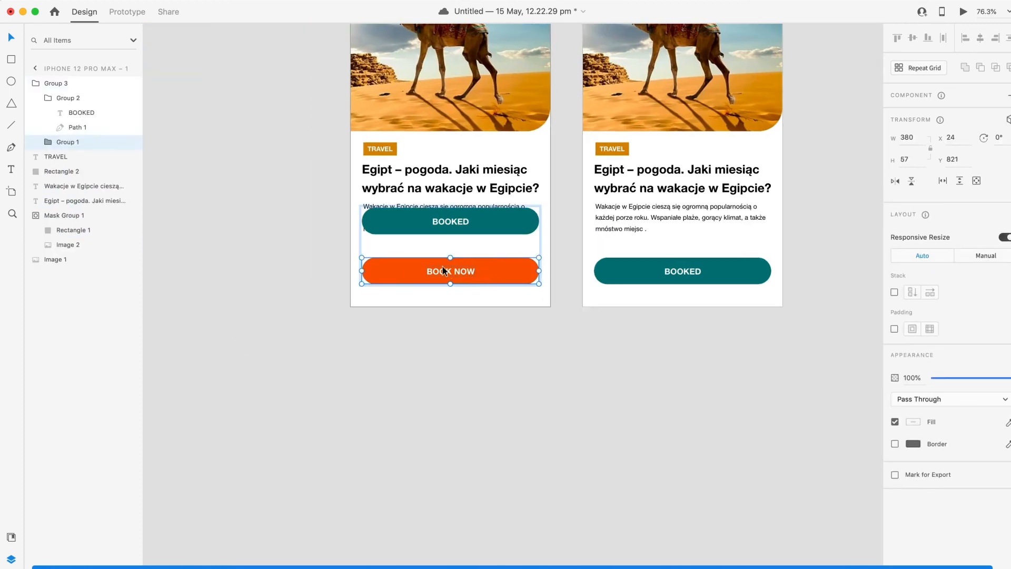
click(127, 13)
drag(539, 272, 670, 210)
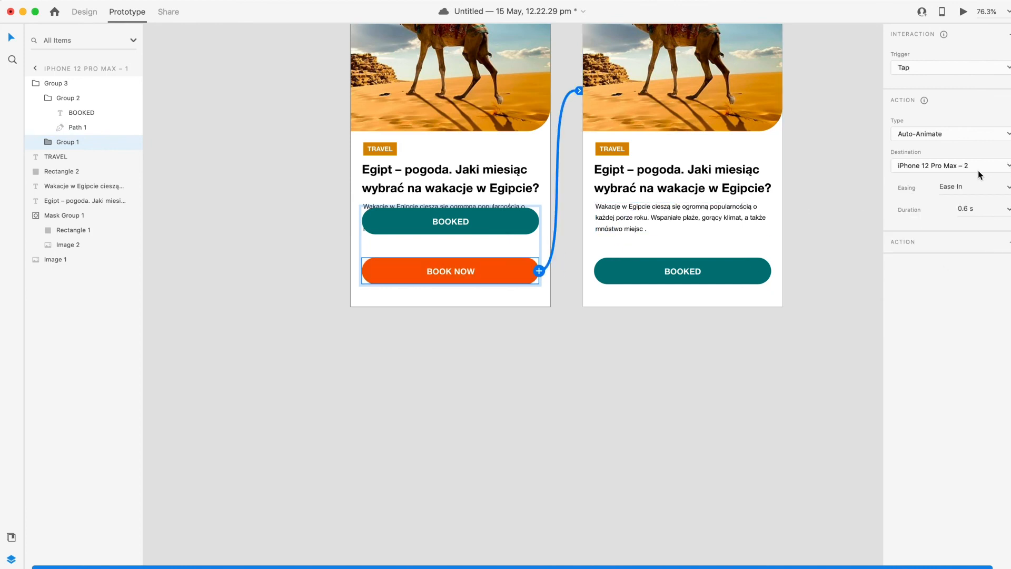
click(1007, 188)
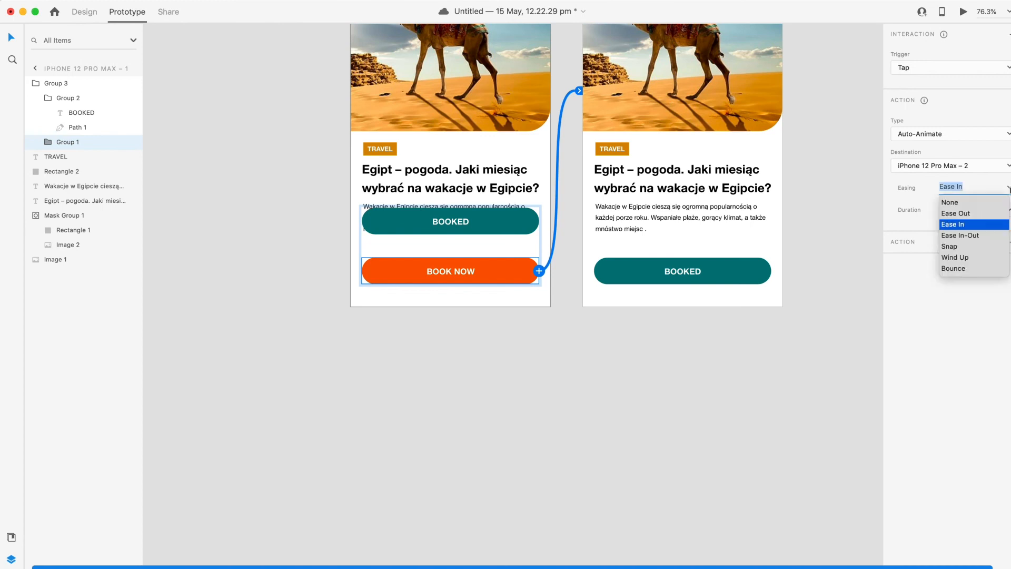
click(957, 228)
Step: Preview the prototype from the first artboard, test the BOOK NOW tap transition and close the preview
scroll(580, 292, down, 3)
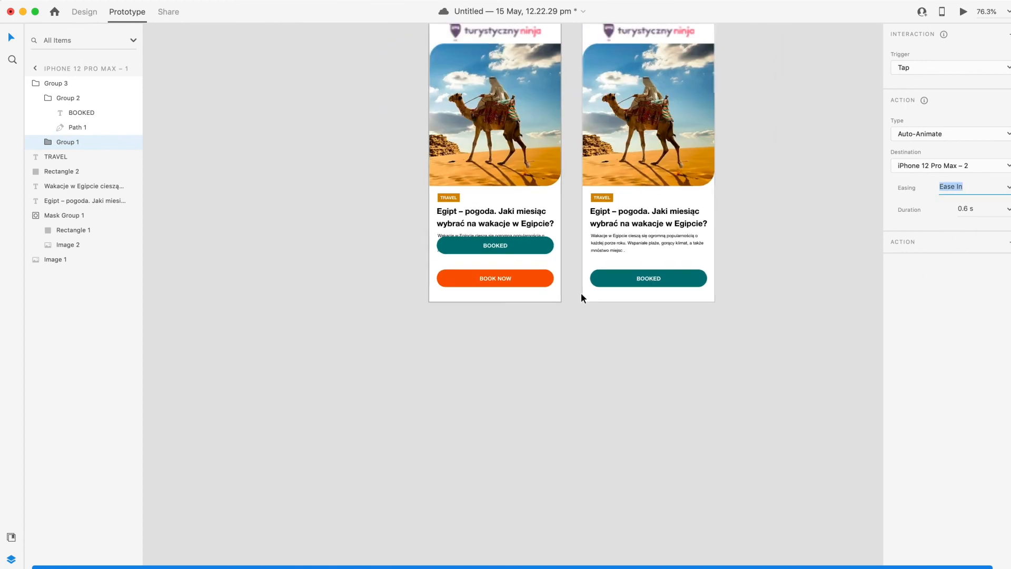
click(568, 363)
scroll(571, 320, up, 5)
click(435, 132)
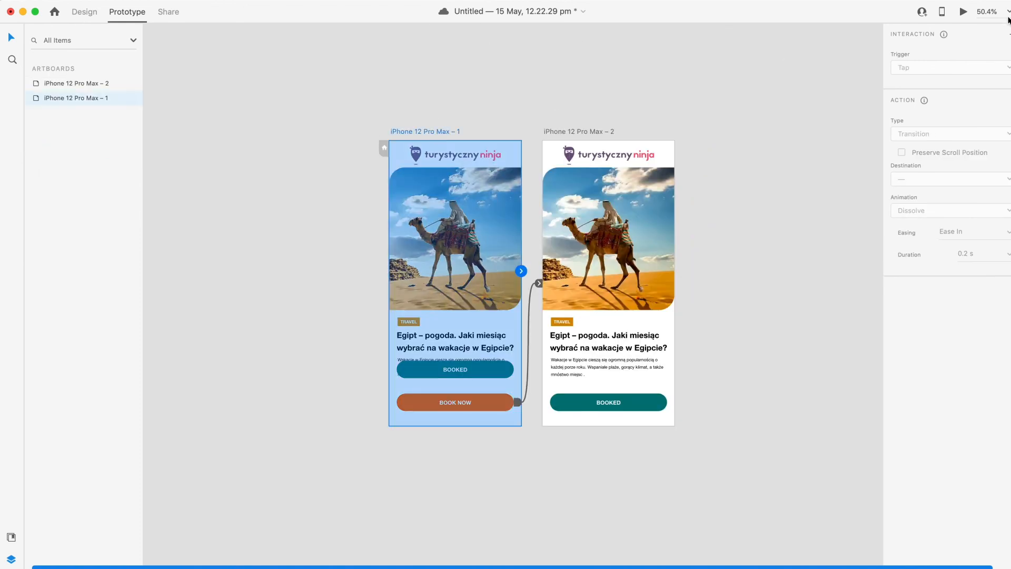
click(963, 11)
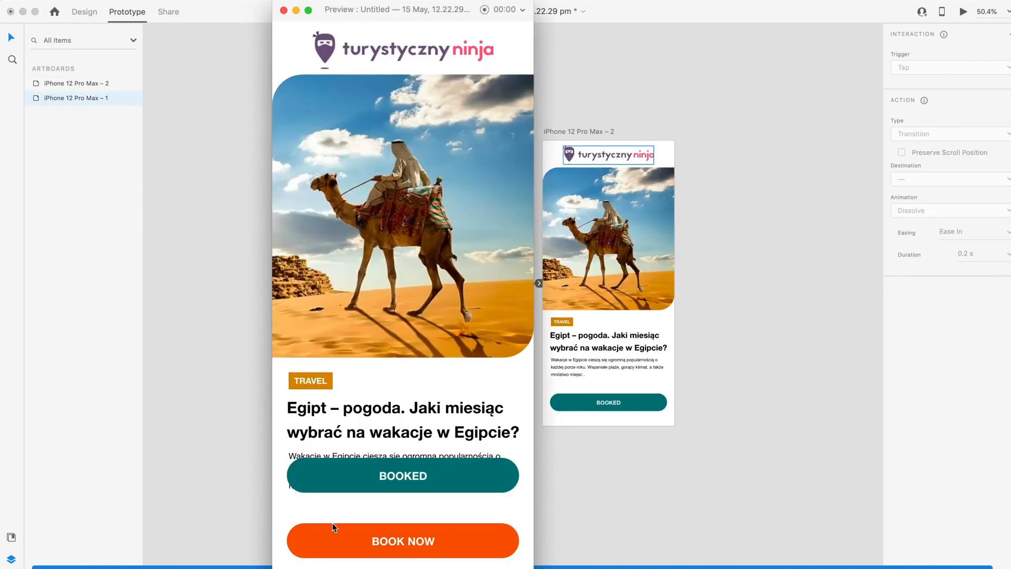
click(471, 552)
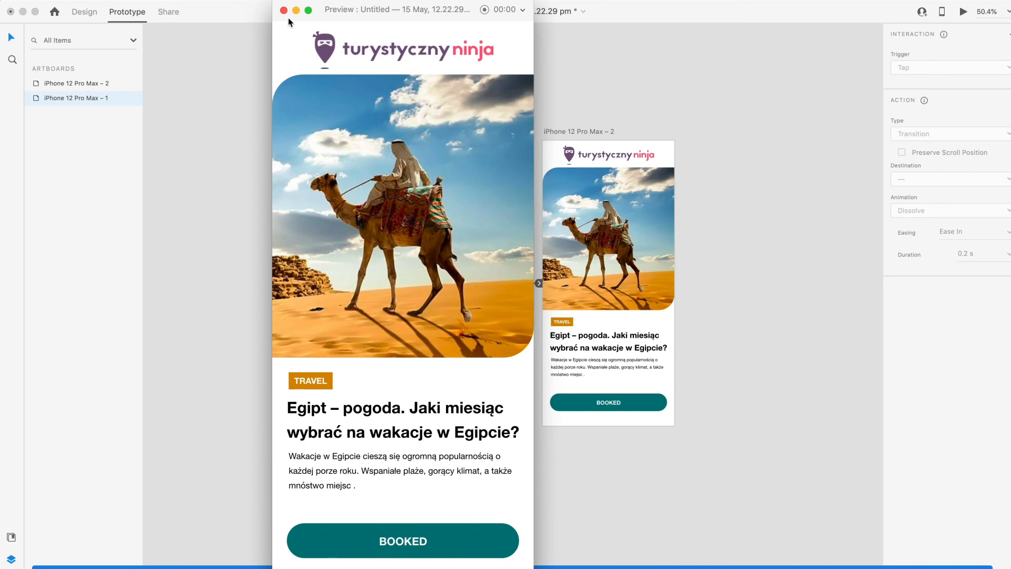
click(284, 11)
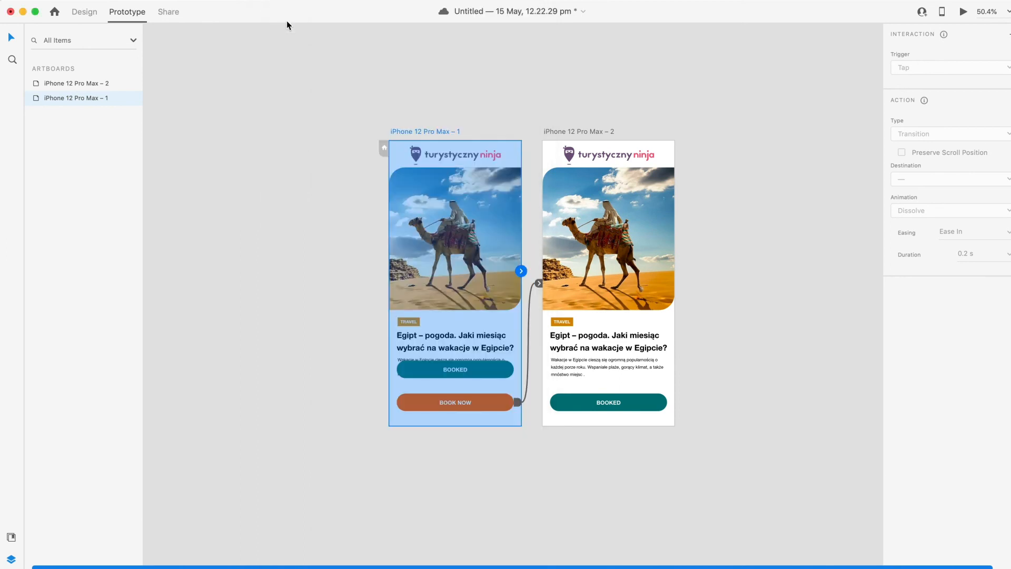
Step: Lower the opacity of the first artboard's BOOKED button group until it is fully transparent, uncovering the article text
scroll(677, 242, down, 5)
scroll(421, 326, up, 3)
scroll(463, 344, up, 2)
click(448, 327)
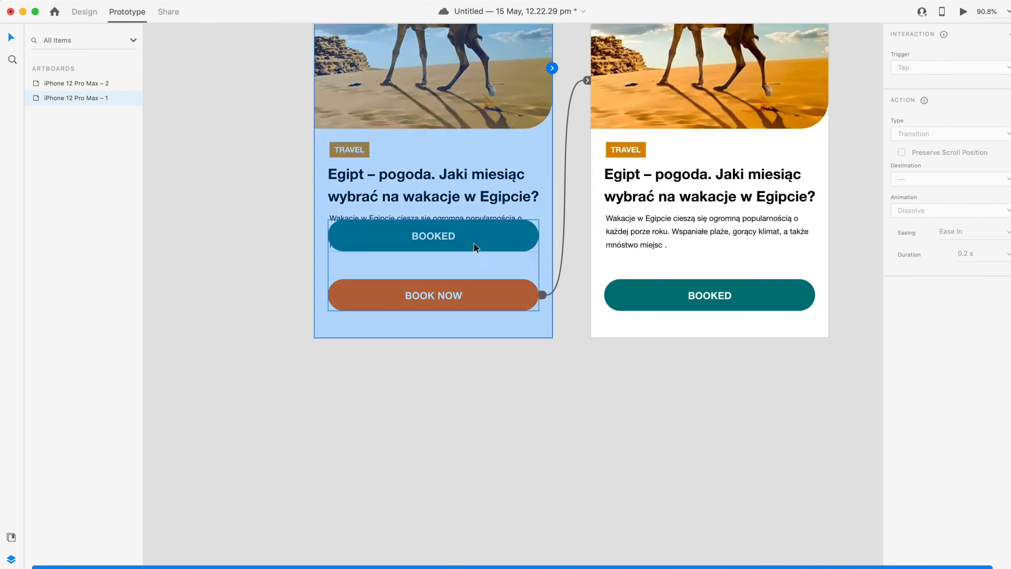
click(79, 20)
double_click(359, 237)
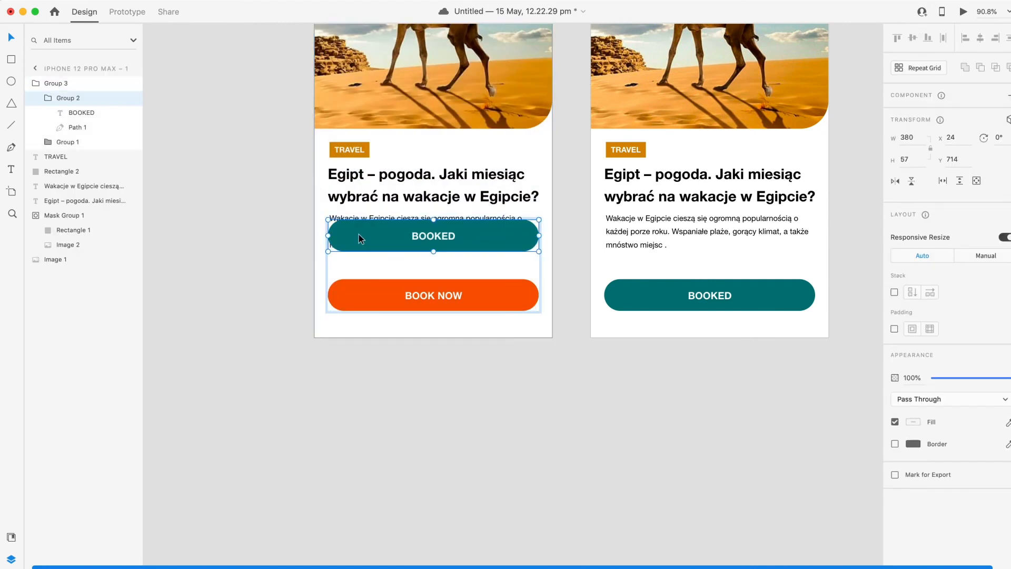
drag(1010, 382, 644, 346)
click(449, 393)
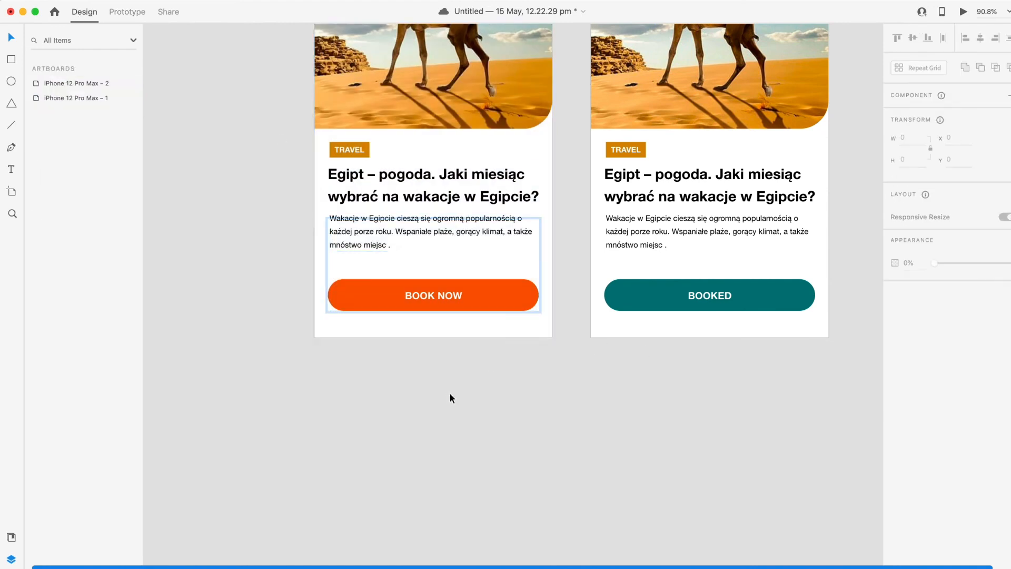
scroll(479, 379, down, 3)
scroll(485, 338, down, 2)
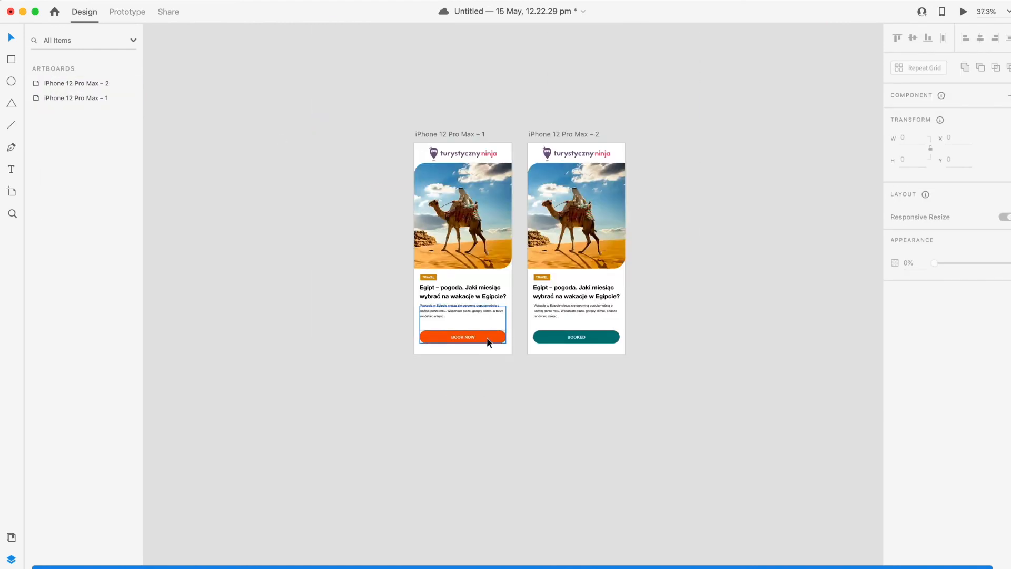
Step: Preview the prototype from the first artboard, test the BOOK NOW tap transition to BOOKED, and close the preview
click(461, 135)
click(963, 12)
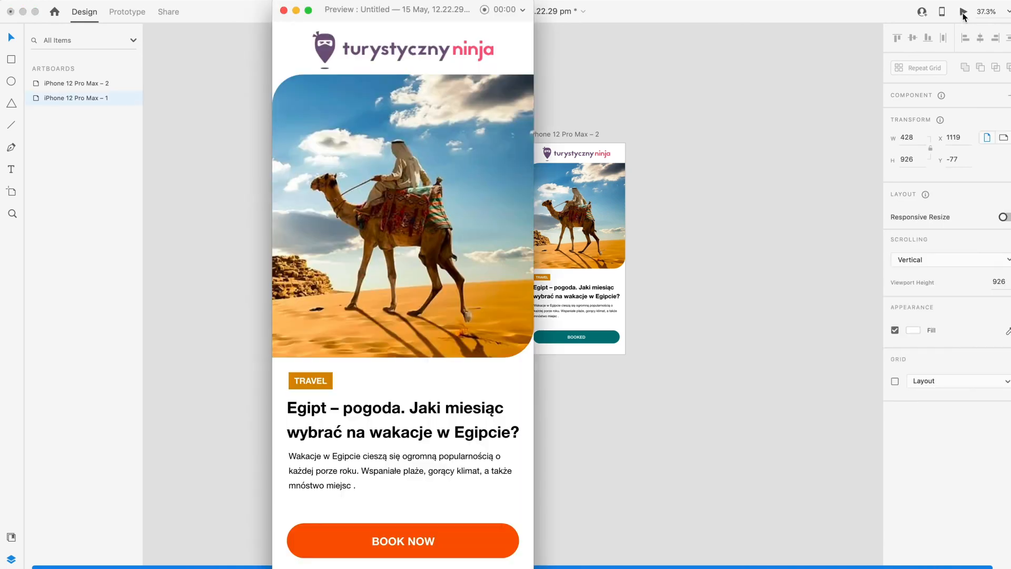
click(412, 546)
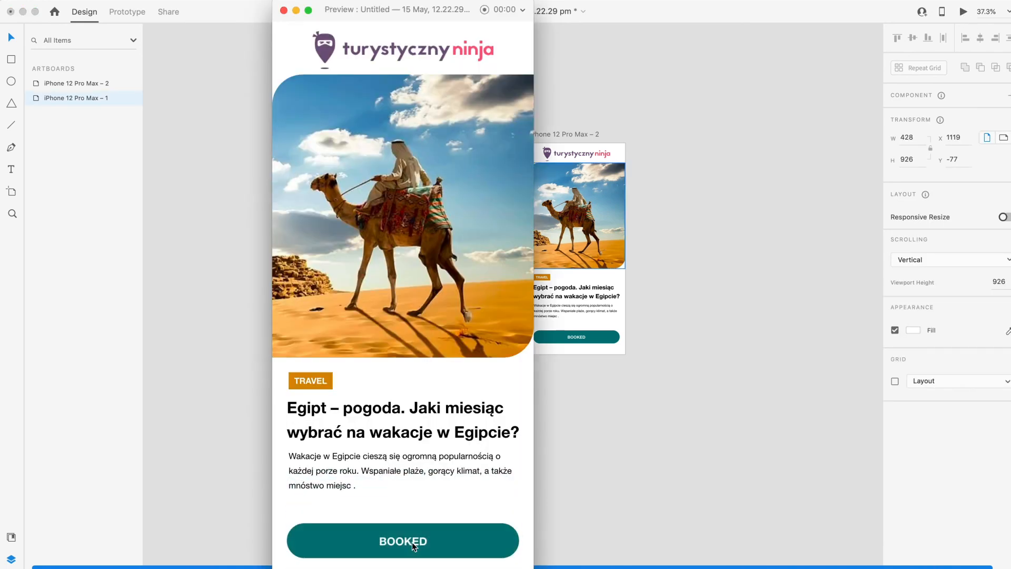
click(283, 10)
click(326, 318)
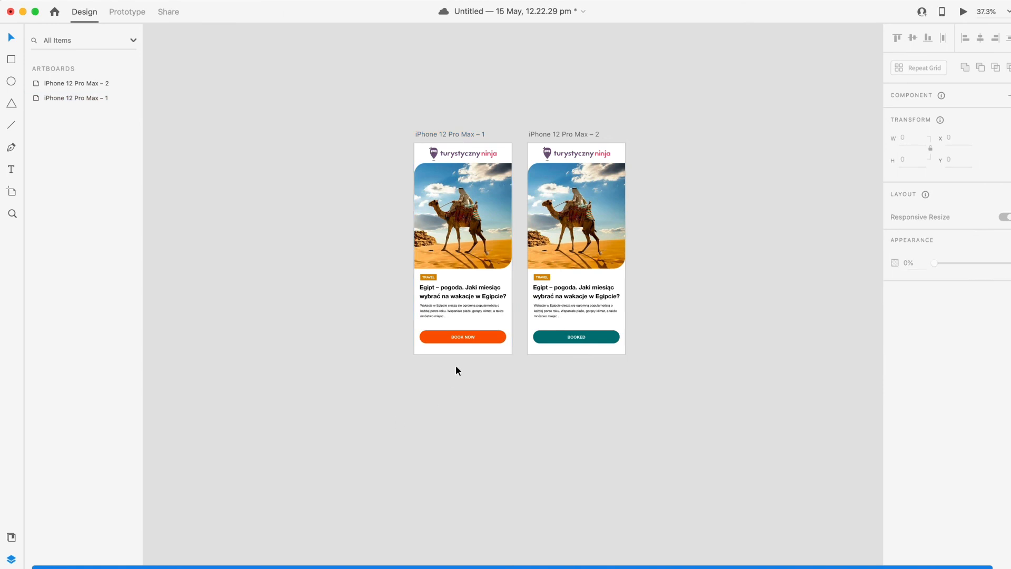
Step: Restore the first artboard's hidden BOOKED button group to 100% opacity and move its BOOKED label up out of the button to Y 583
click(472, 342)
scroll(473, 344, up, 3)
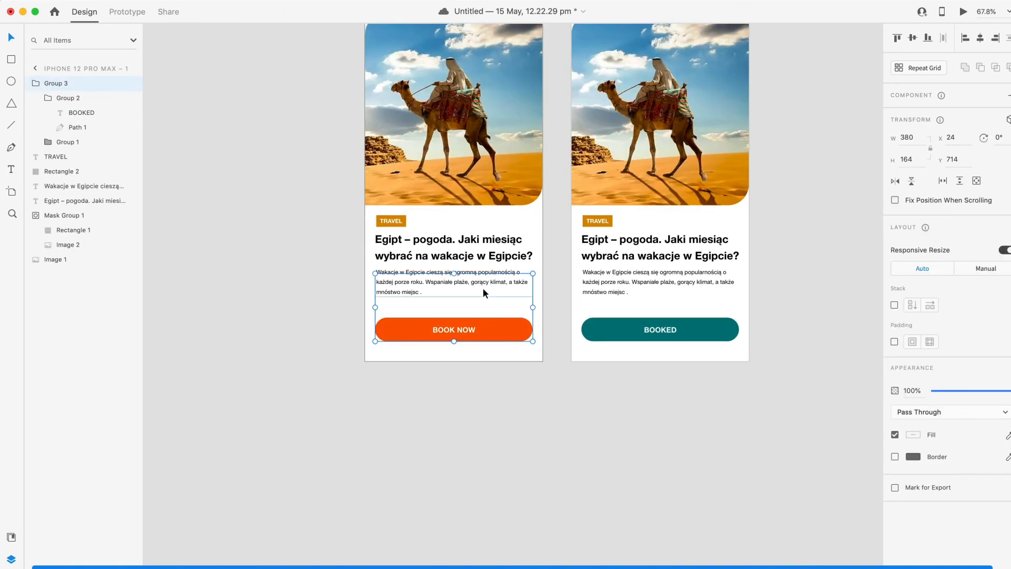
drag(934, 386, 1008, 387)
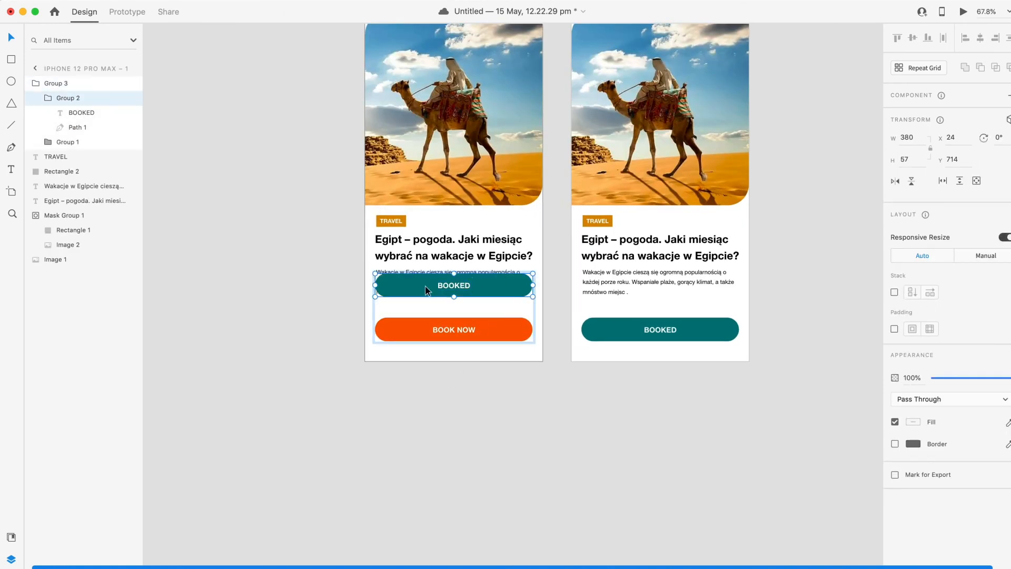
scroll(463, 298, up, 5)
double_click(453, 270)
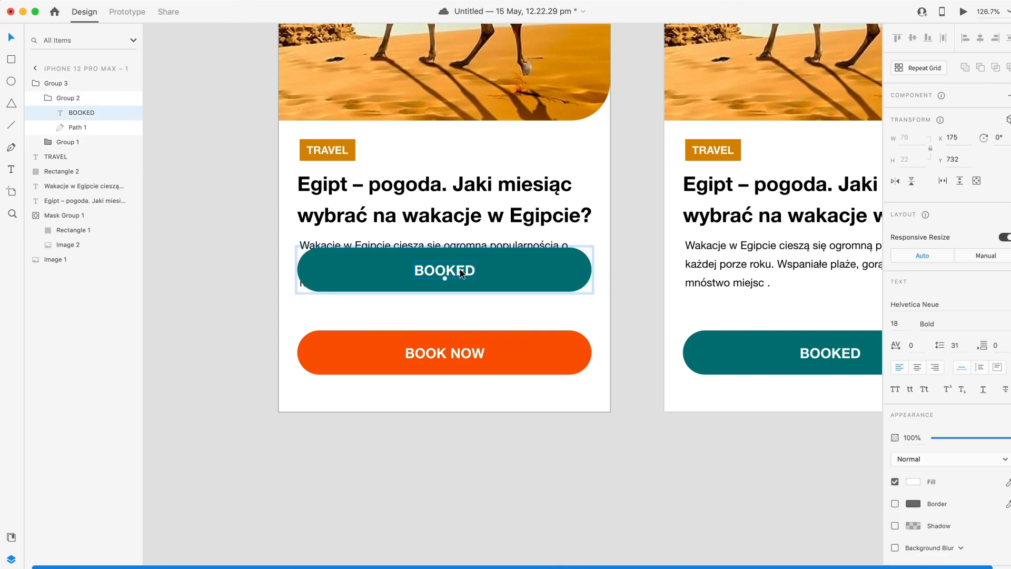
drag(460, 269, 467, 154)
Step: Link the second artboard's BOOKED button to iPhone 12 Pro Max – 1 with a Tap trigger, Auto-Animate, Ease In and 0.6 s duration
scroll(652, 419, right, 10)
scroll(651, 420, down, 5)
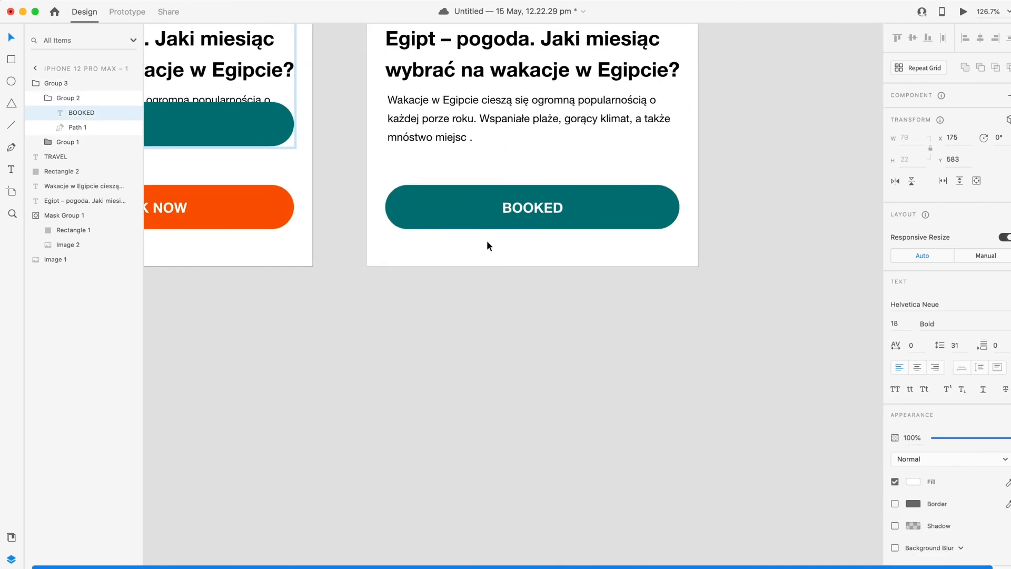
double_click(457, 210)
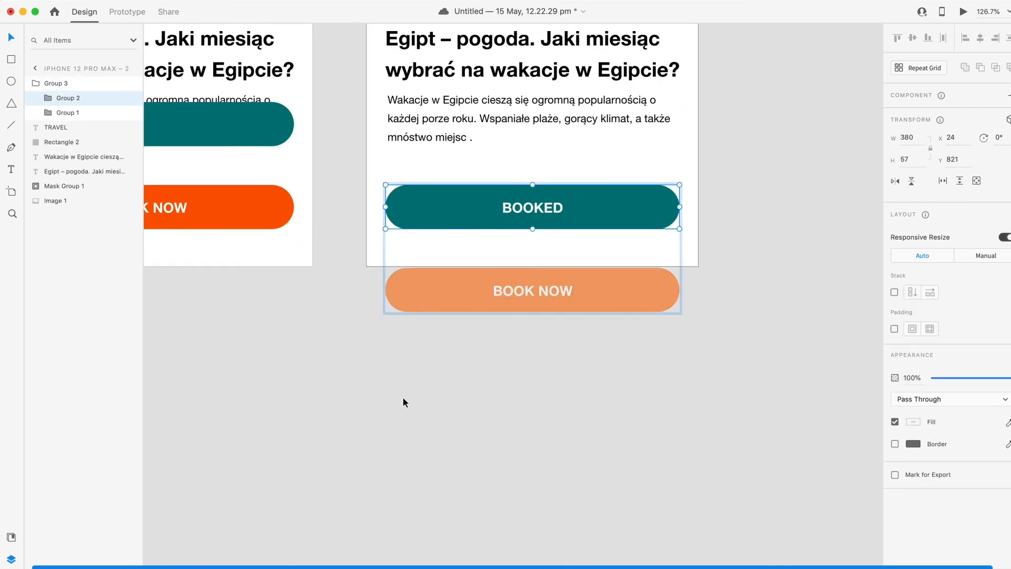
scroll(402, 397, down, 5)
click(127, 12)
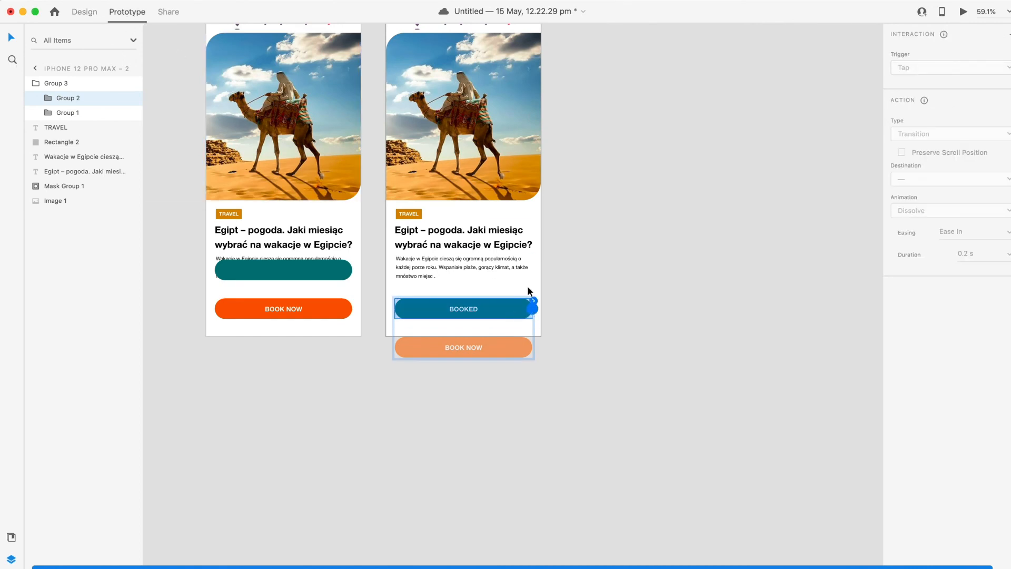
drag(531, 308, 279, 284)
scroll(456, 336, up, 5)
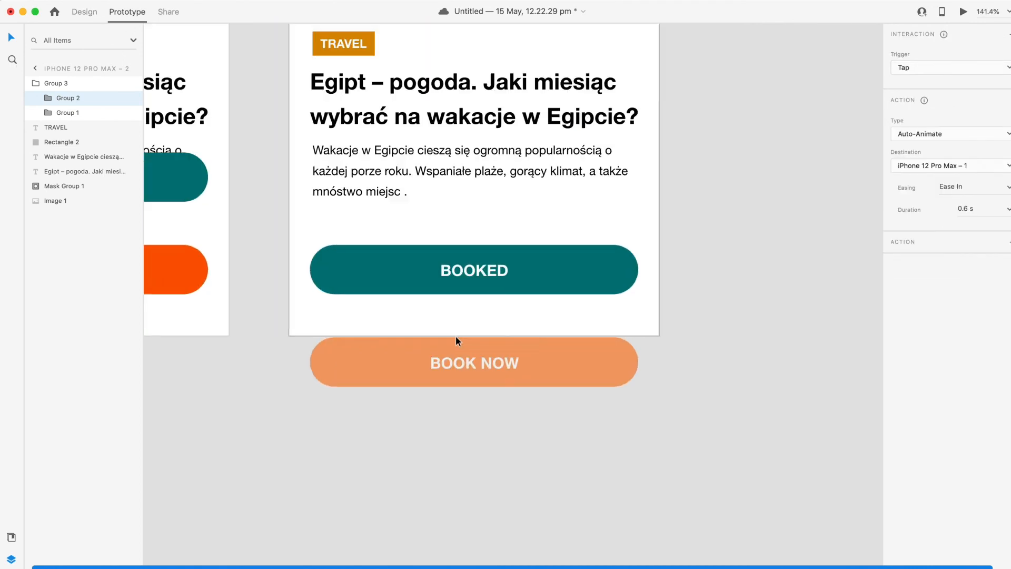
click(84, 11)
click(413, 352)
double_click(465, 362)
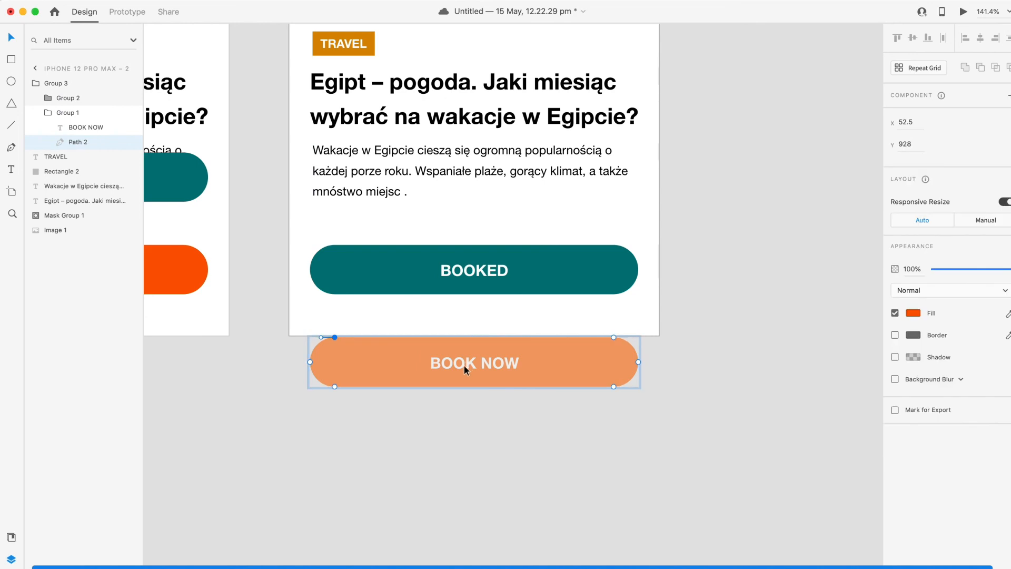
key(super+z)
key(super+shift+z)
key(super+z)
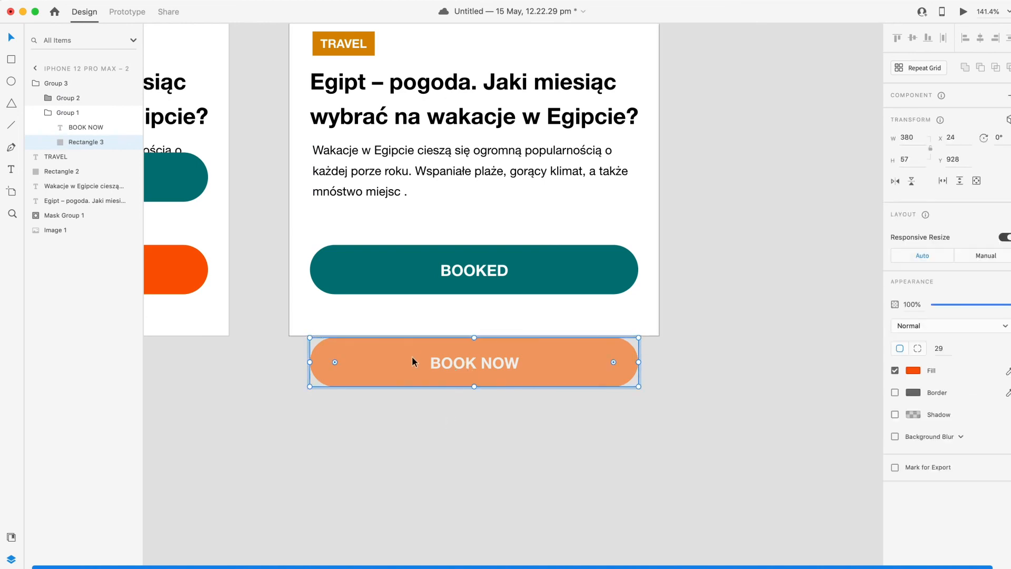
key(Delete)
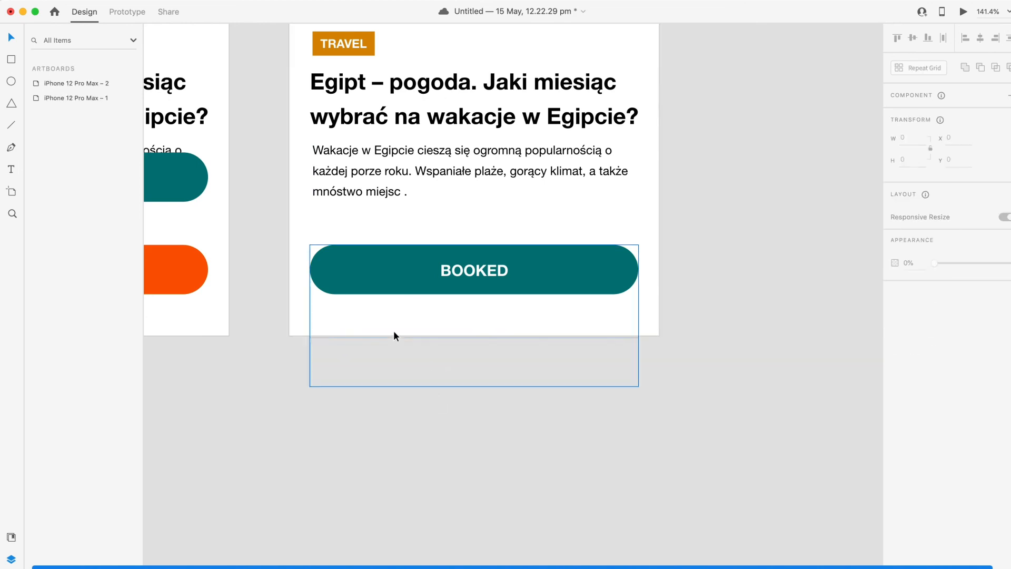
key(super+z)
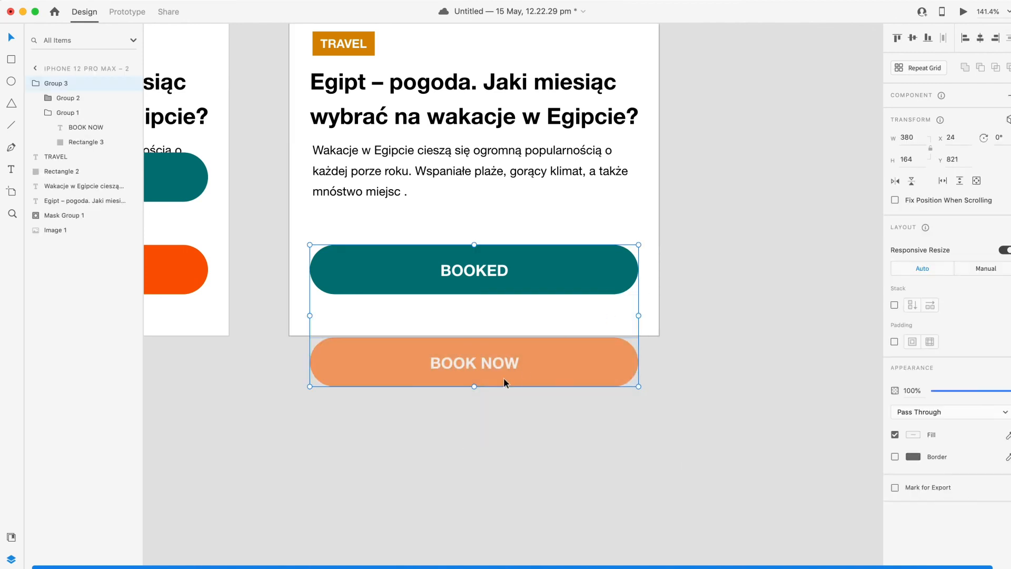
Step: Move the BOOK NOW label on the second artboard straight down out of its orange button, below the artboard's edge
click(473, 369)
double_click(482, 361)
drag(481, 366, 476, 463)
click(684, 396)
key(super+0)
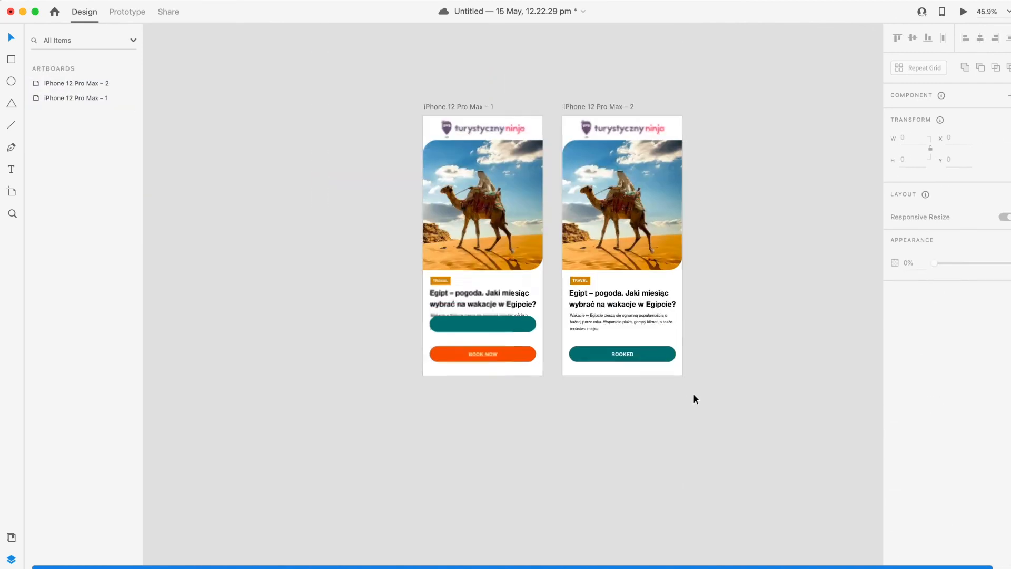
Step: Make the first artboard's BOOKED button group fully transparent again and clear the selection
click(541, 341)
double_click(542, 341)
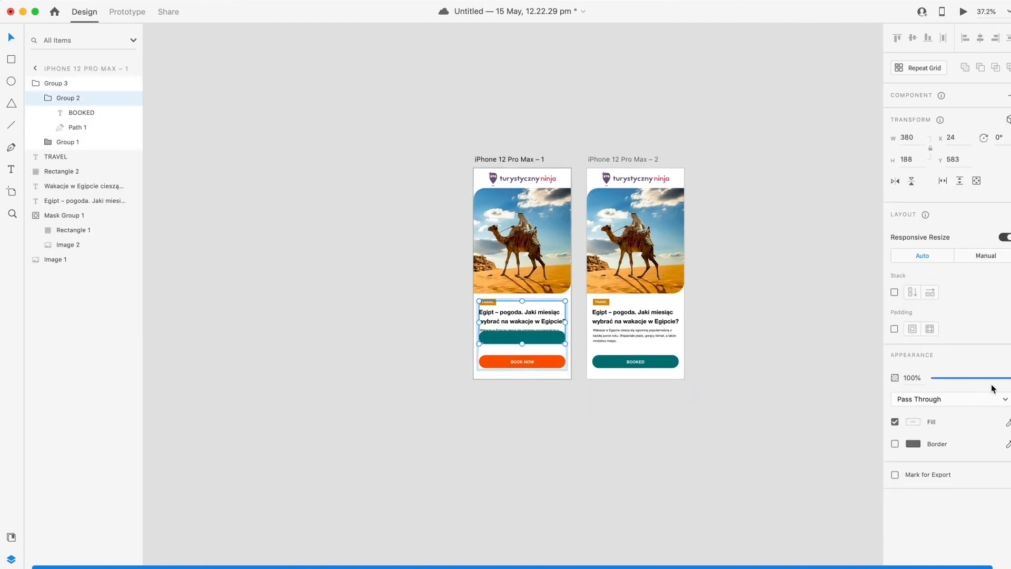
click(617, 392)
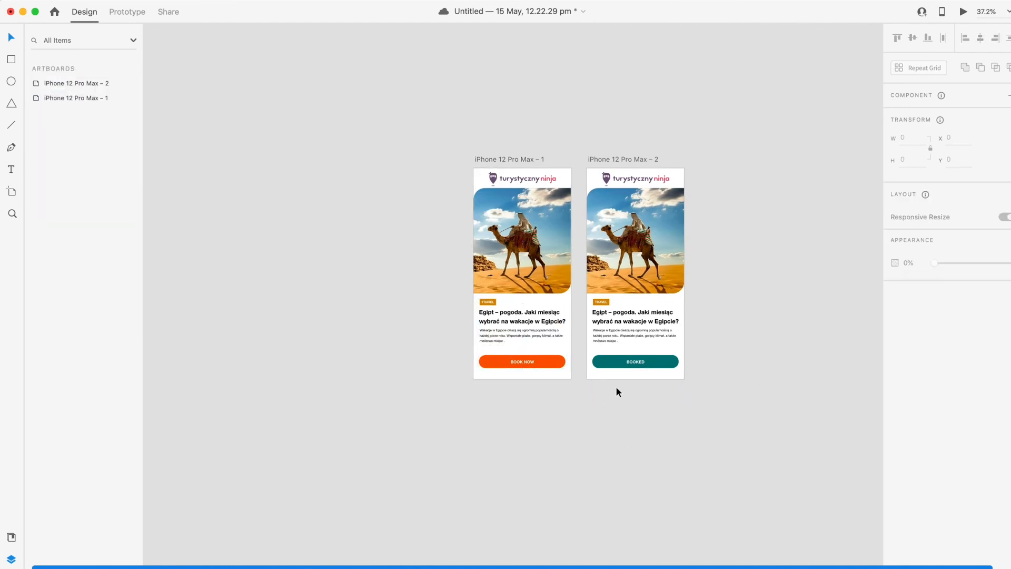
Step: Set the opacity of the BOOK NOW button group below the second artboard to 0%
drag(586, 359, 841, 387)
key(super+z)
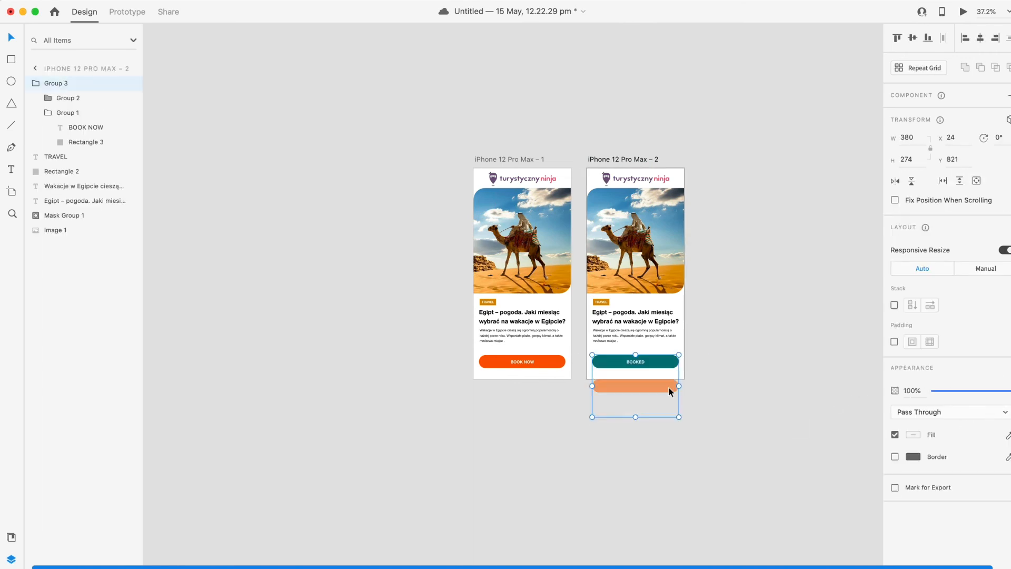
double_click(669, 387)
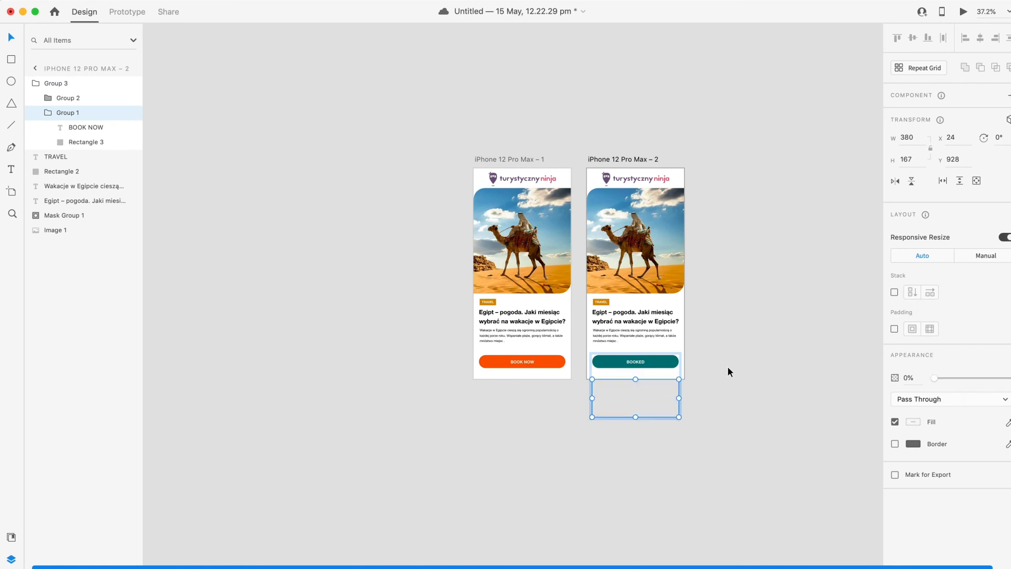
click(728, 366)
Step: Preview the prototype from the first artboard and test the tap transitions between BOOK NOW and BOOKED in both directions
click(517, 159)
click(964, 13)
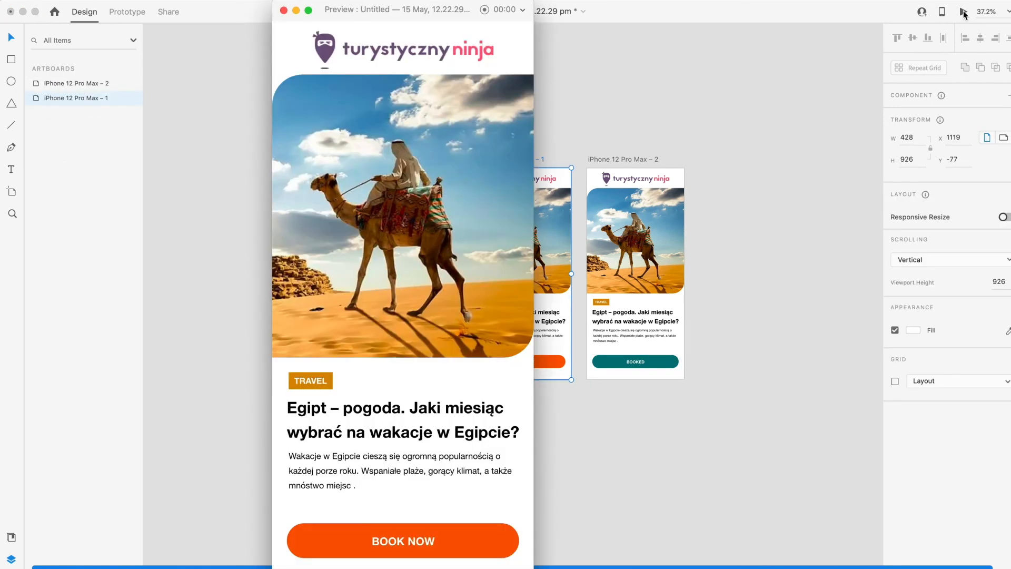
click(415, 550)
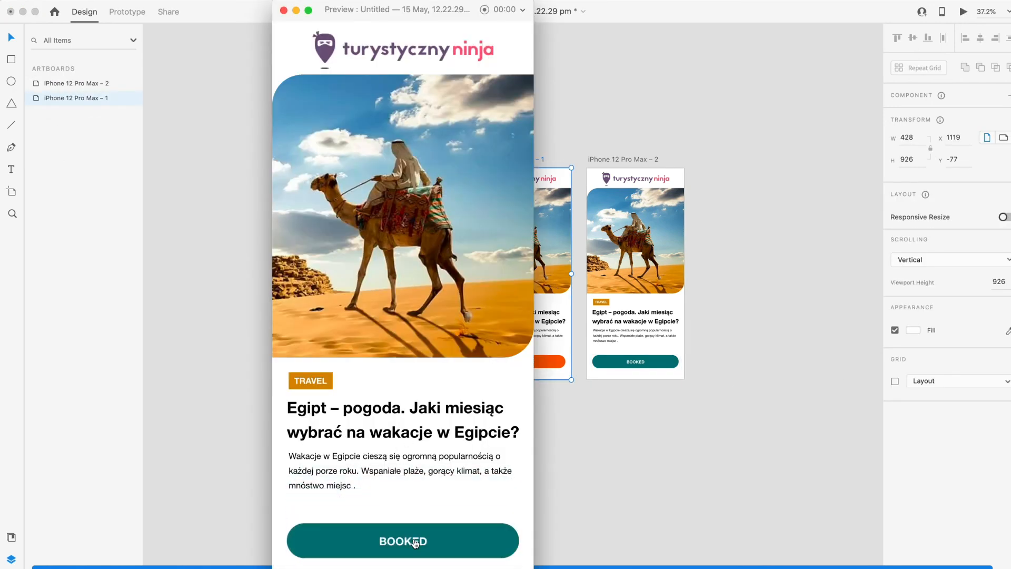
click(409, 544)
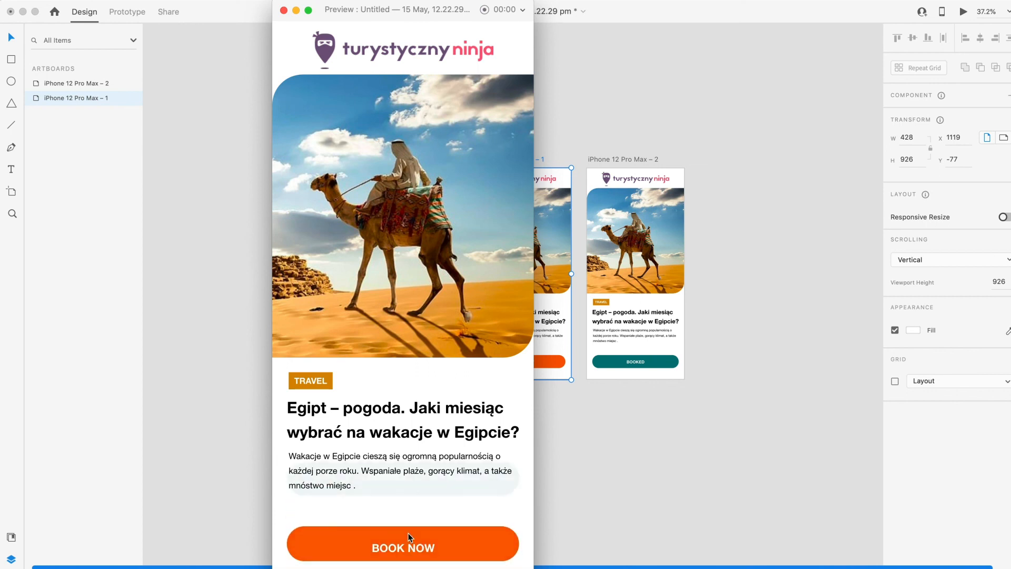
click(404, 545)
Step: Shrink and reposition the preview window to fit the whole screen, retest the button transitions both ways, and save the document
drag(325, 16, 361, 112)
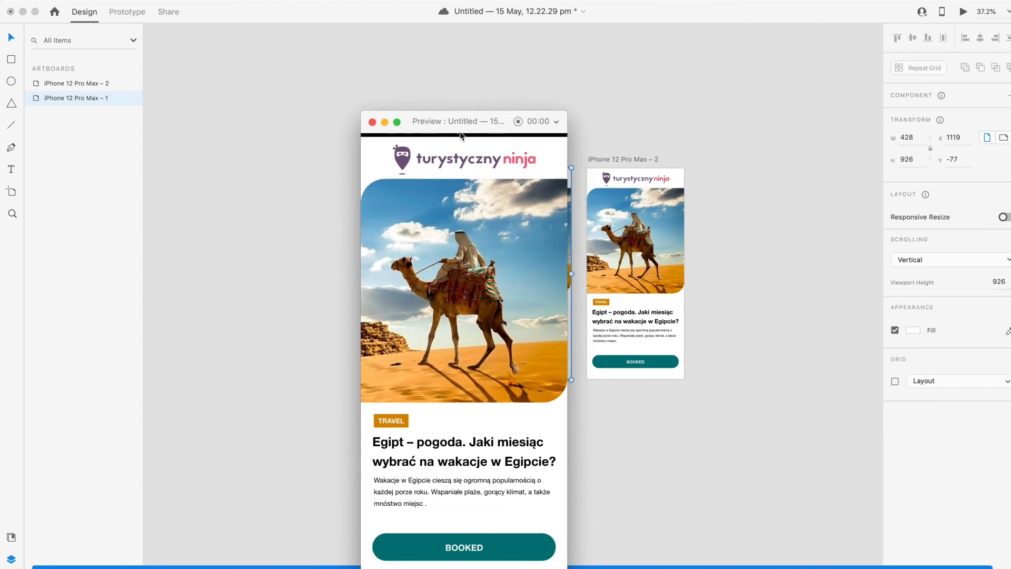
drag(463, 124, 481, 42)
click(470, 471)
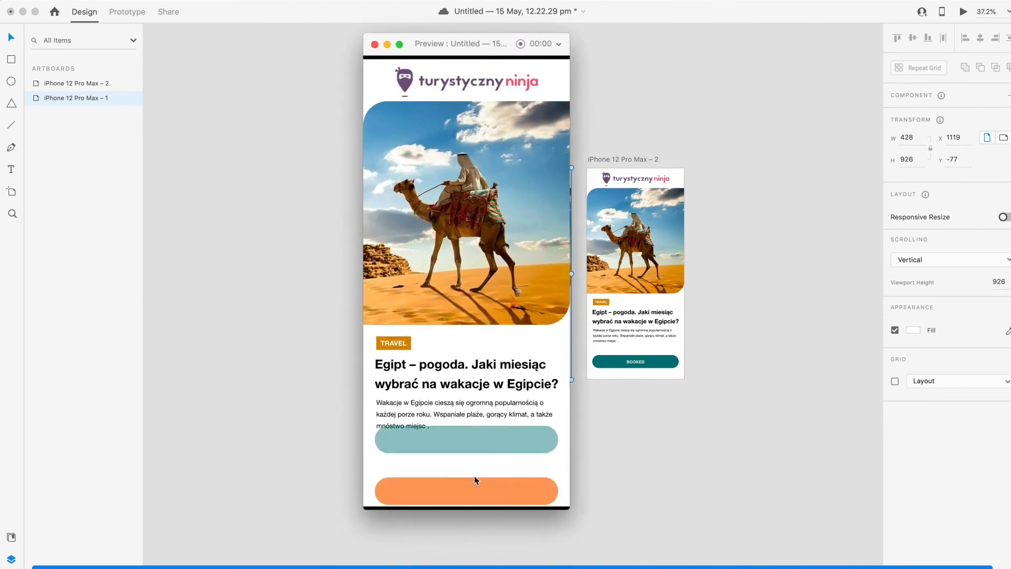
click(462, 473)
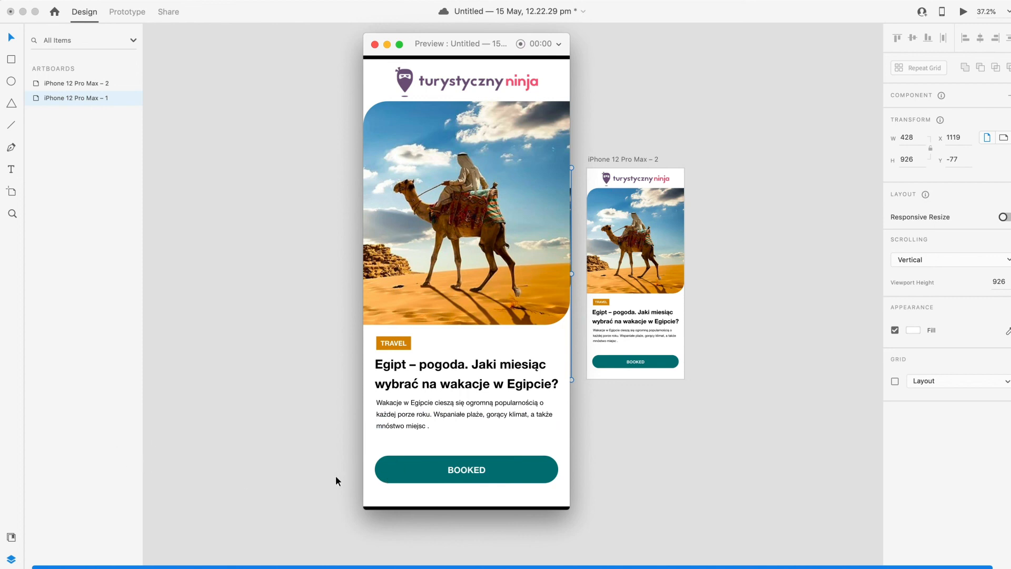
key(super+s)
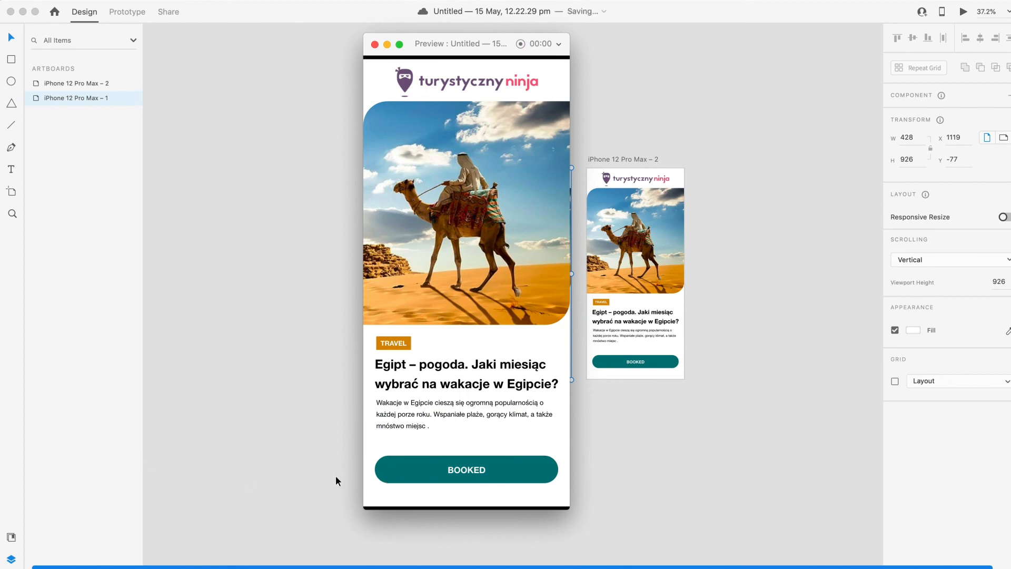